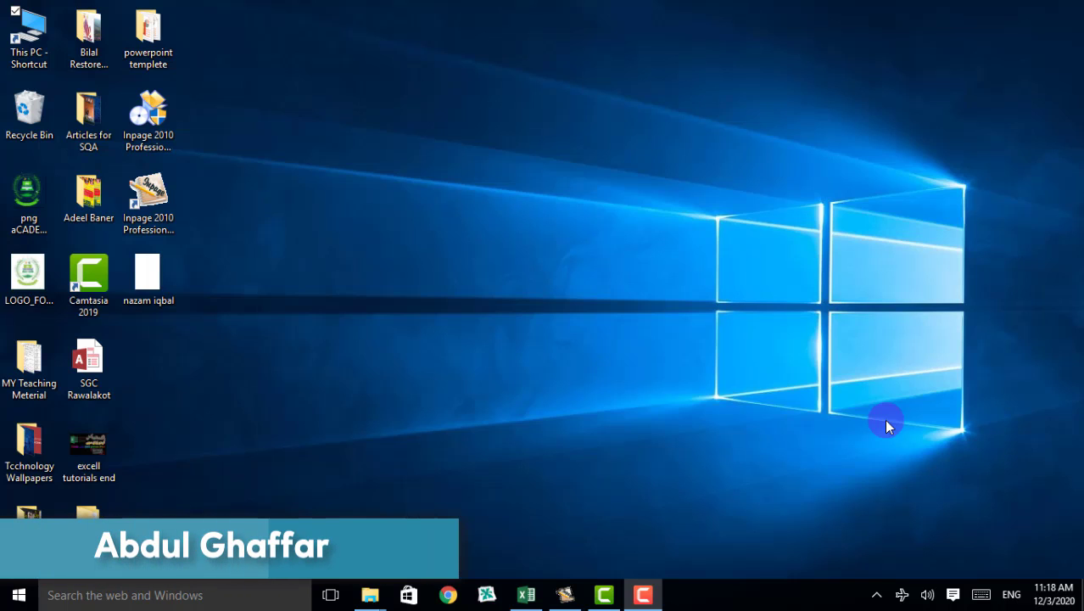
- Switch to the open Excel workbook and add a new blank worksheet after Metric Result
{"action": "left_click", "coordinate": [541, 594]}
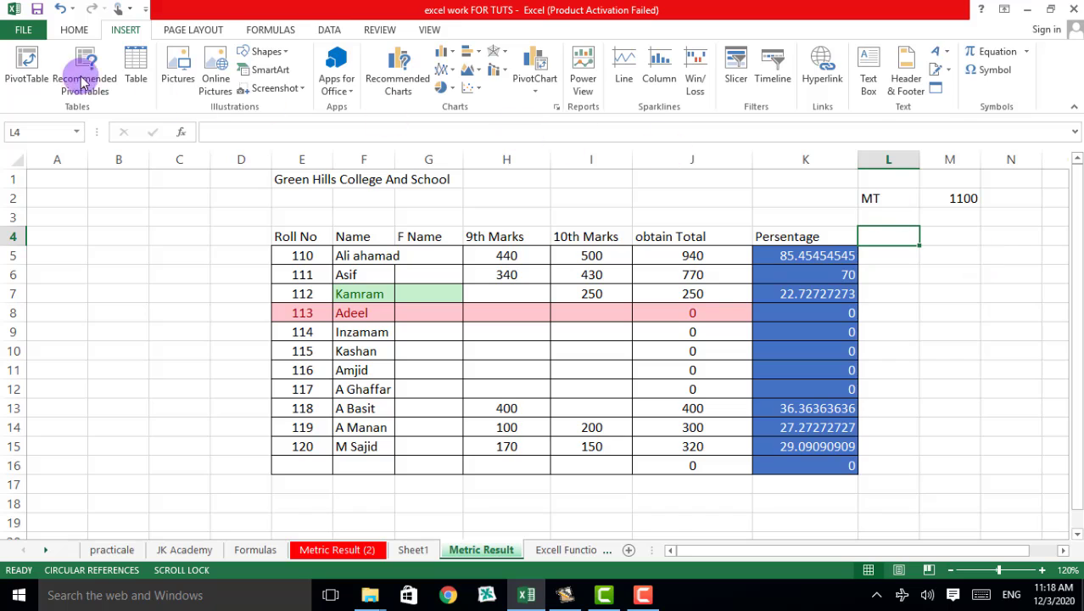
{"action": "left_click", "coordinate": [74, 30]}
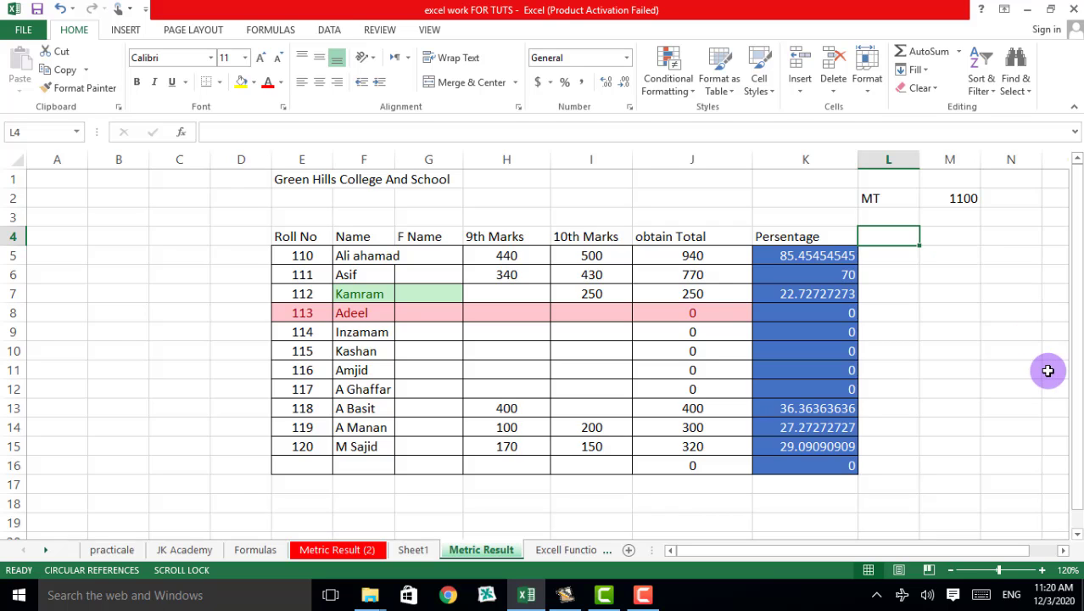
{"action": "left_click", "coordinate": [993, 93]}
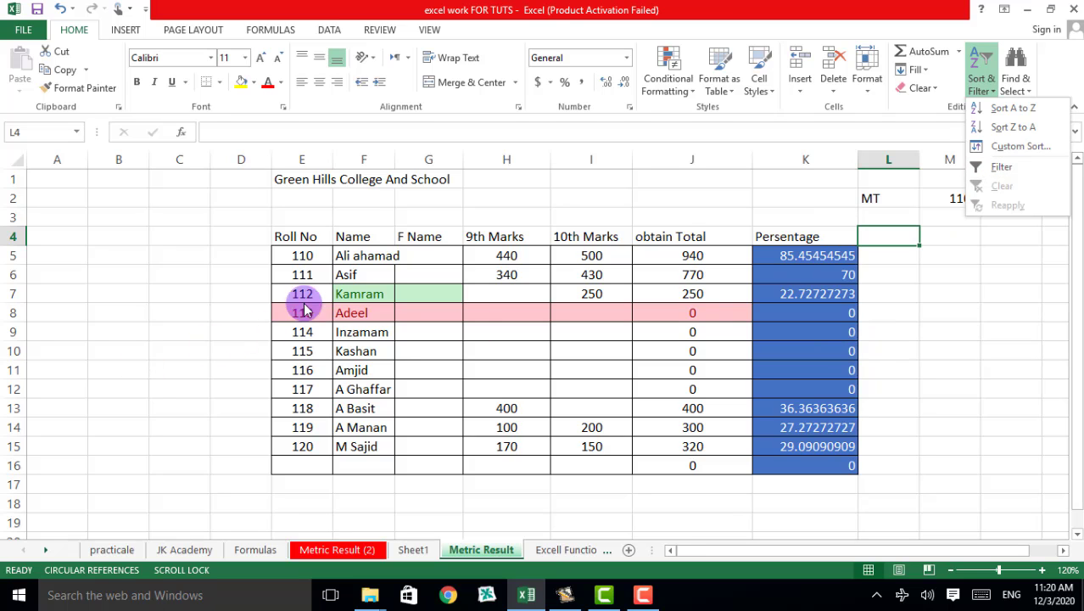
{"action": "left_click", "coordinate": [629, 552]}
{"action": "left_click", "coordinate": [629, 551]}
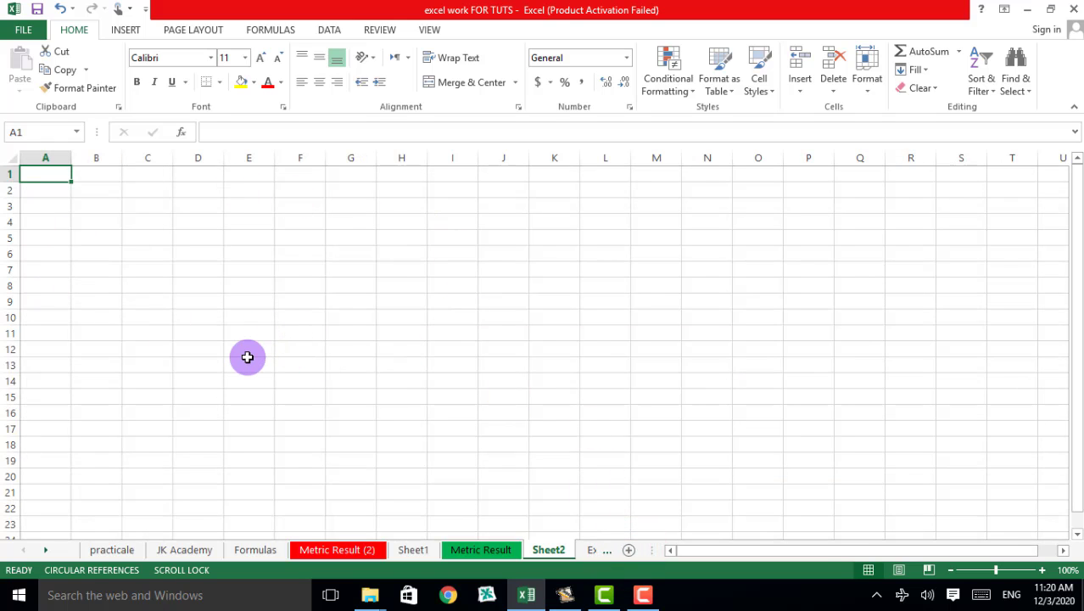
- Enter the numbers 33, 45, 3, 7, 9, 2, 99 and 22 in cells A1 to A8 of the new sheet
{"action": "left_click", "coordinate": [63, 176]}
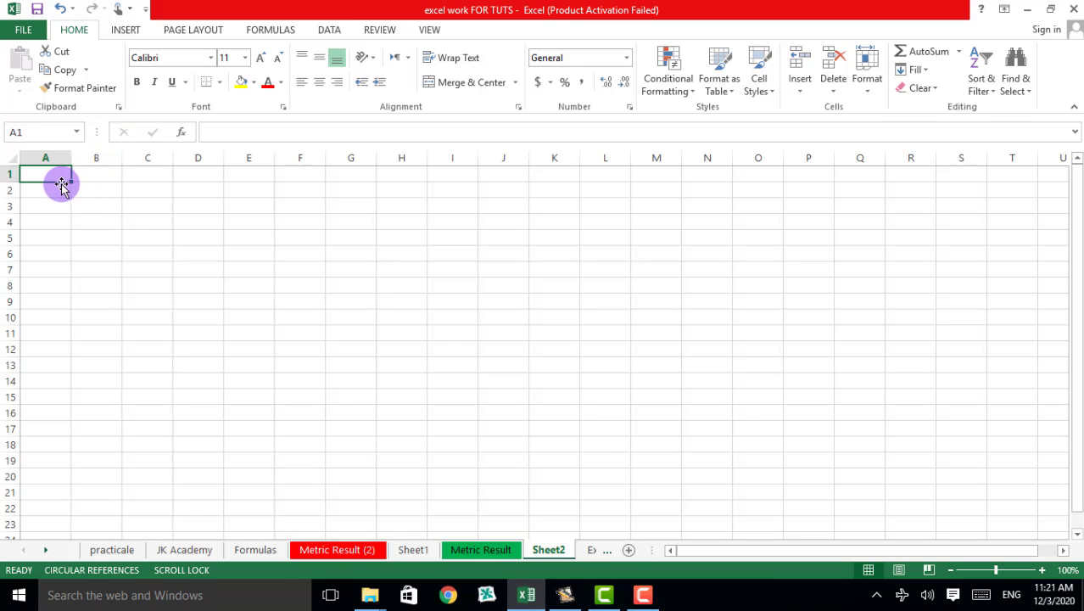
{"action": "type", "text": "33"}
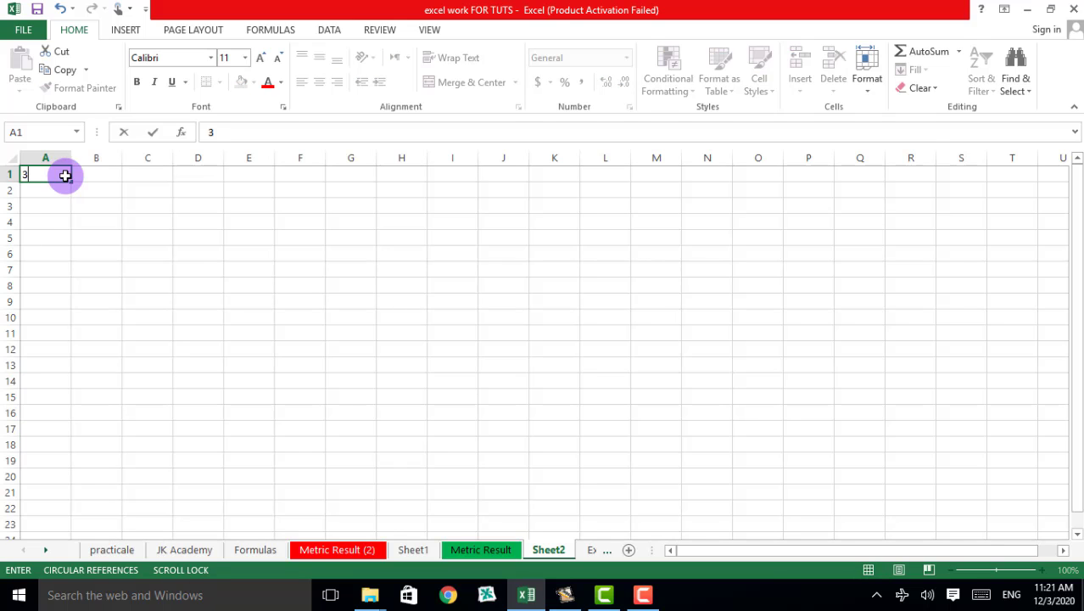
{"action": "left_click", "coordinate": [45, 190]}
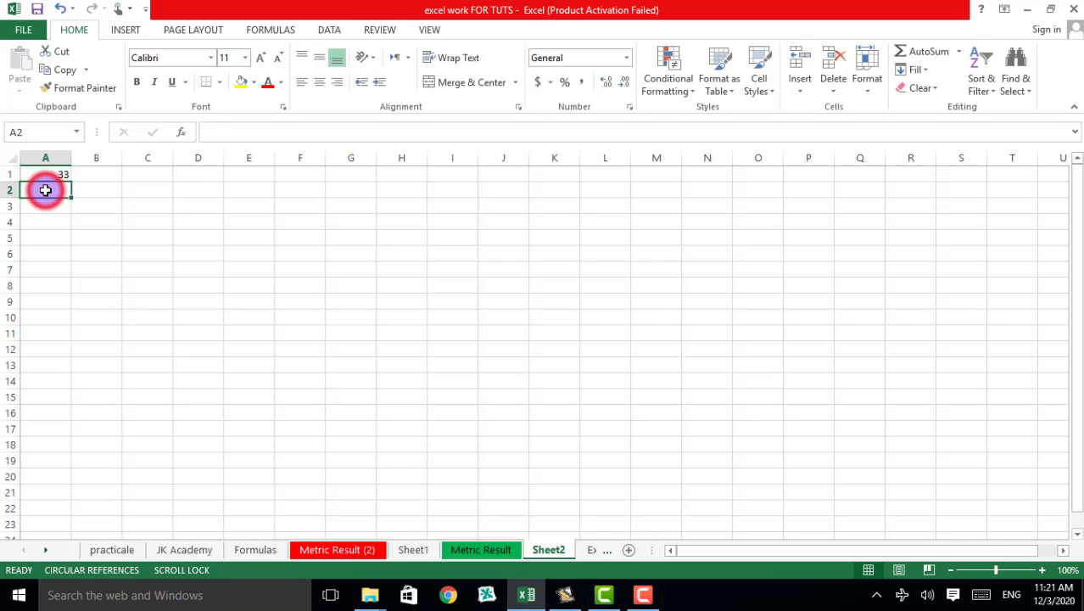
{"action": "type", "text": "45"}
{"action": "left_click", "coordinate": [37, 203]}
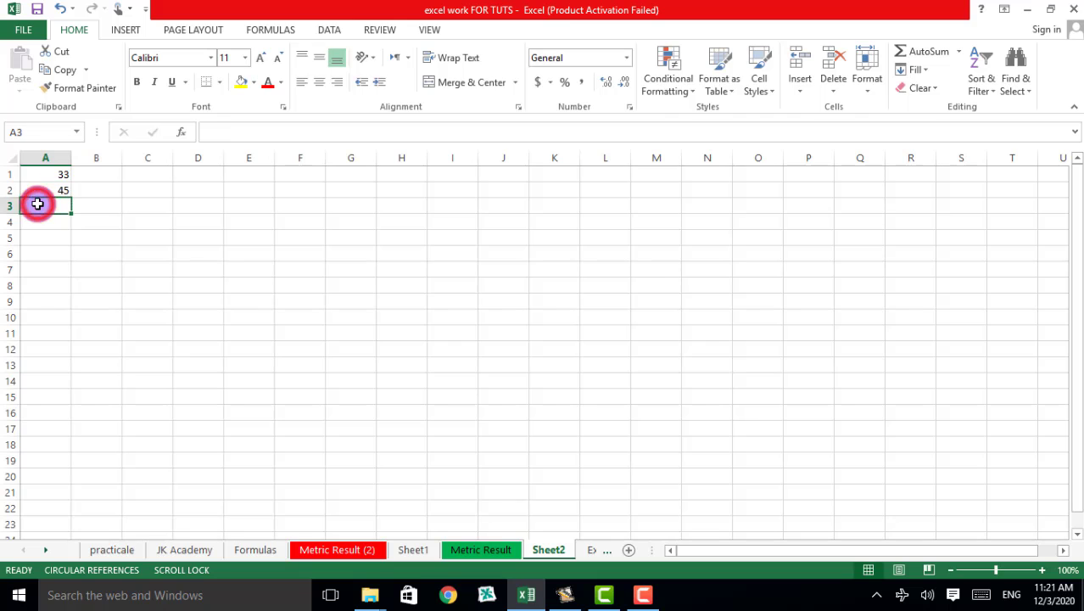
{"action": "type", "text": "3"}
{"action": "left_click", "coordinate": [40, 221]}
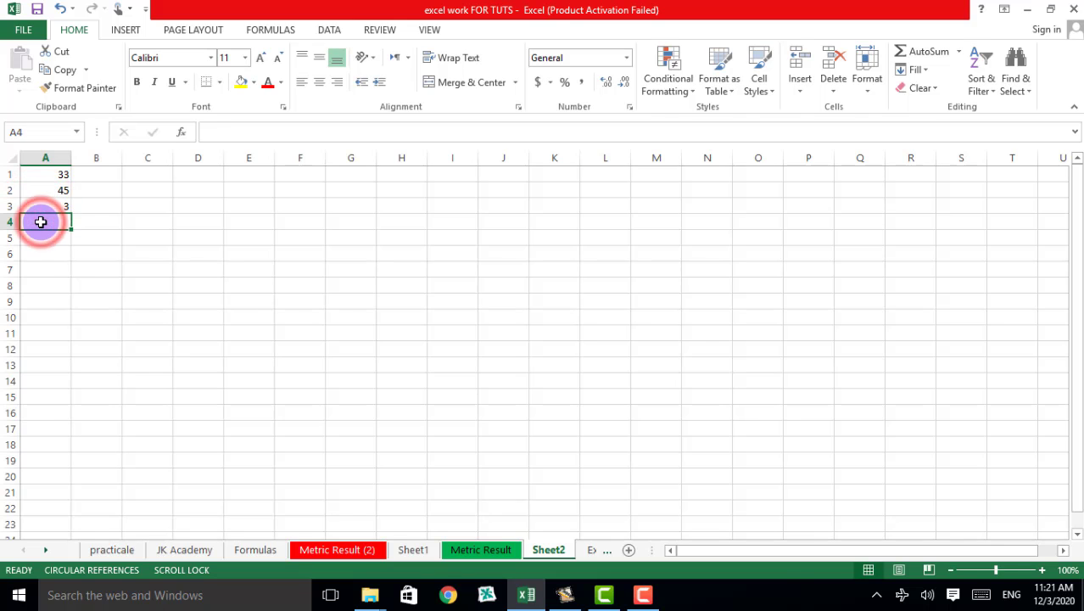
{"action": "type", "text": "7"}
{"action": "left_click", "coordinate": [47, 234]}
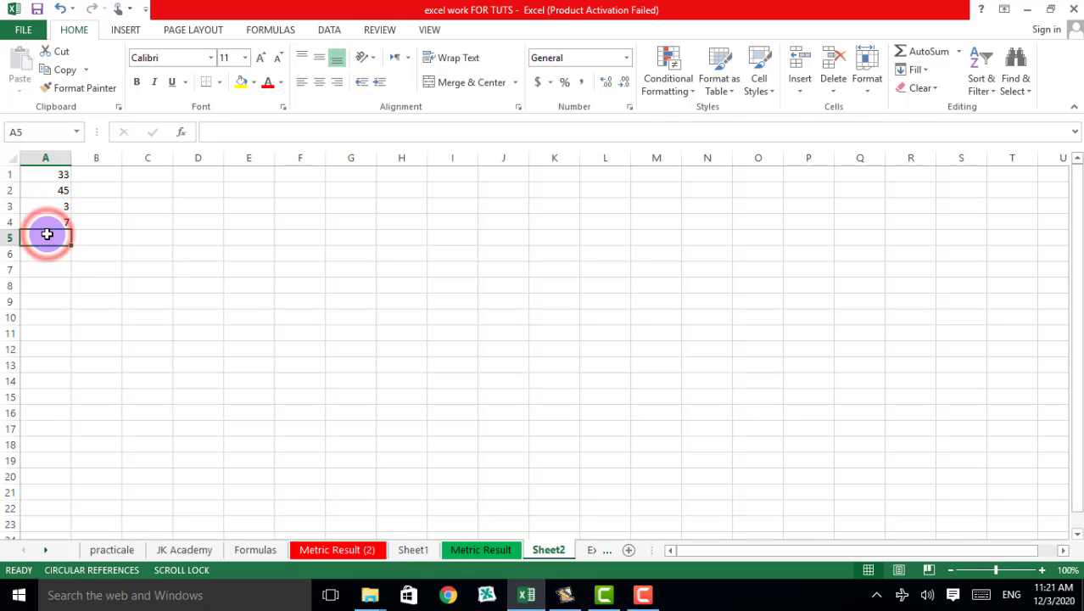
{"action": "type", "text": "9"}
{"action": "left_click", "coordinate": [45, 254]}
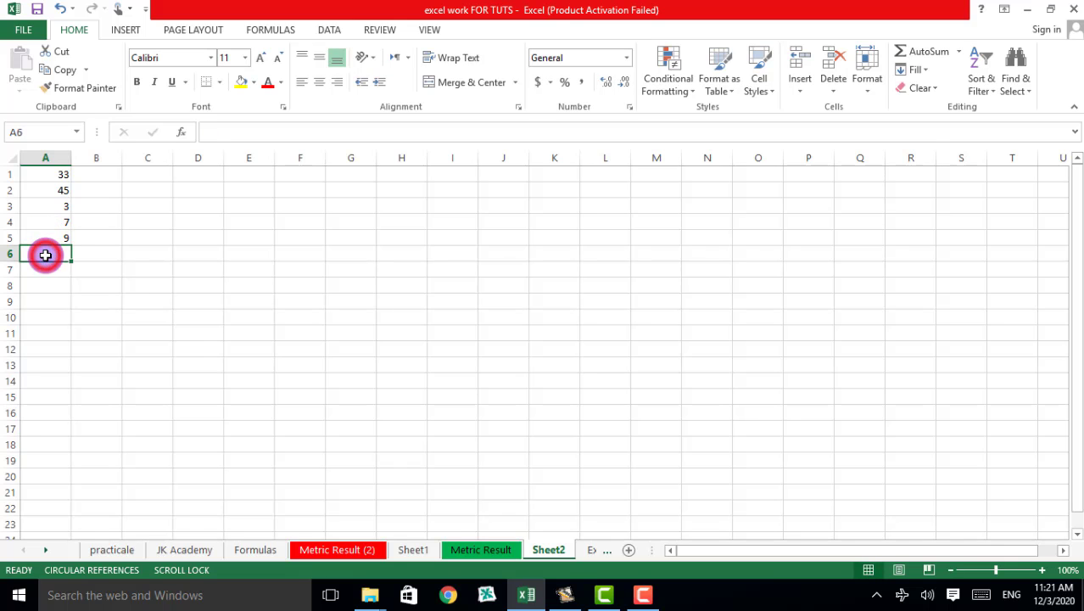
{"action": "type", "text": "2"}
{"action": "left_click", "coordinate": [52, 273]}
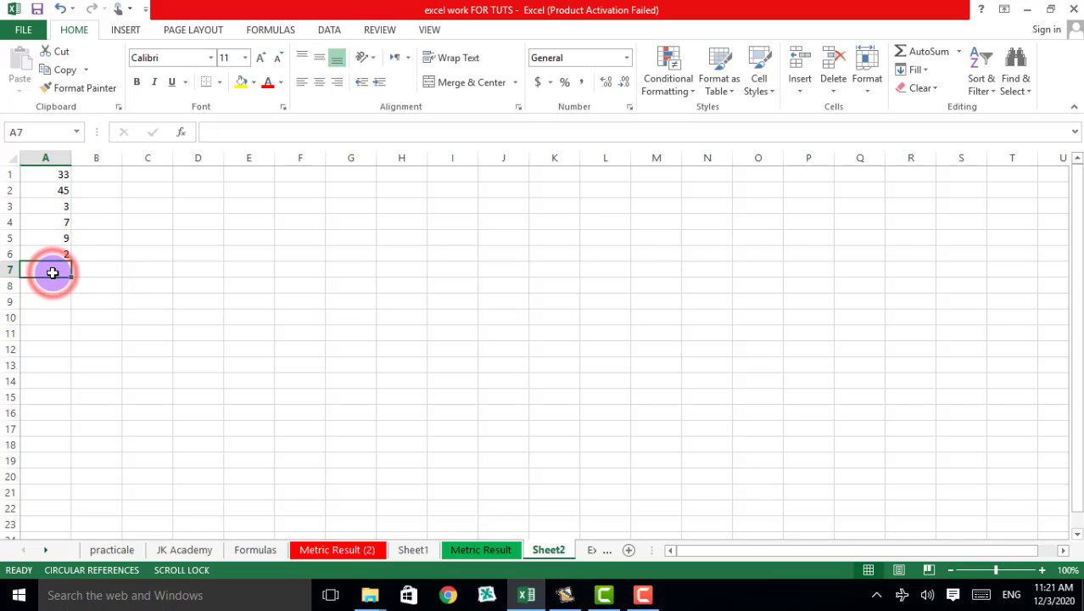
{"action": "type", "text": "99"}
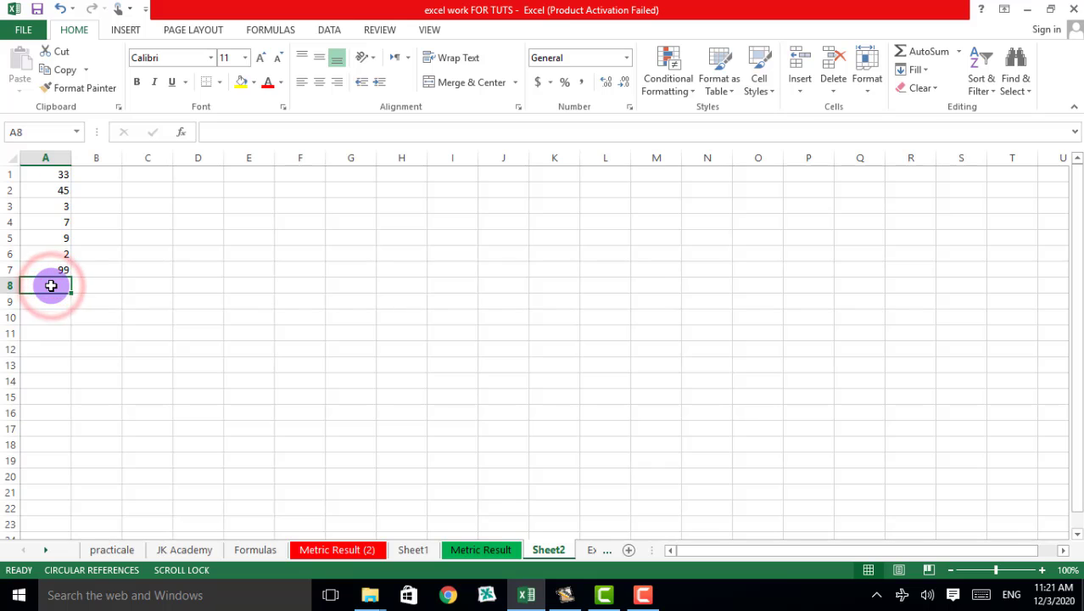
{"action": "type", "text": "22"}
{"action": "left_click", "coordinate": [127, 287]}
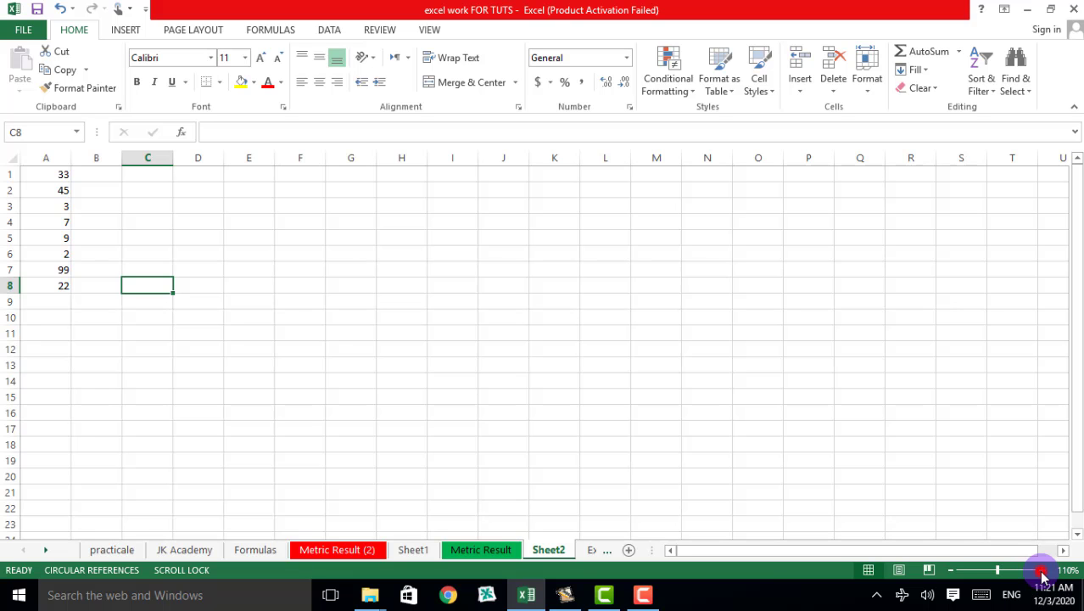
- Sort the numbers in A1:A8 from smallest to largest, and re-sort them from largest to smallest
{"action": "left_click", "coordinate": [1043, 571]}
{"action": "left_click", "coordinate": [1042, 571]}
{"action": "left_click", "coordinate": [1043, 571]}
{"action": "left_click", "coordinate": [1042, 571]}
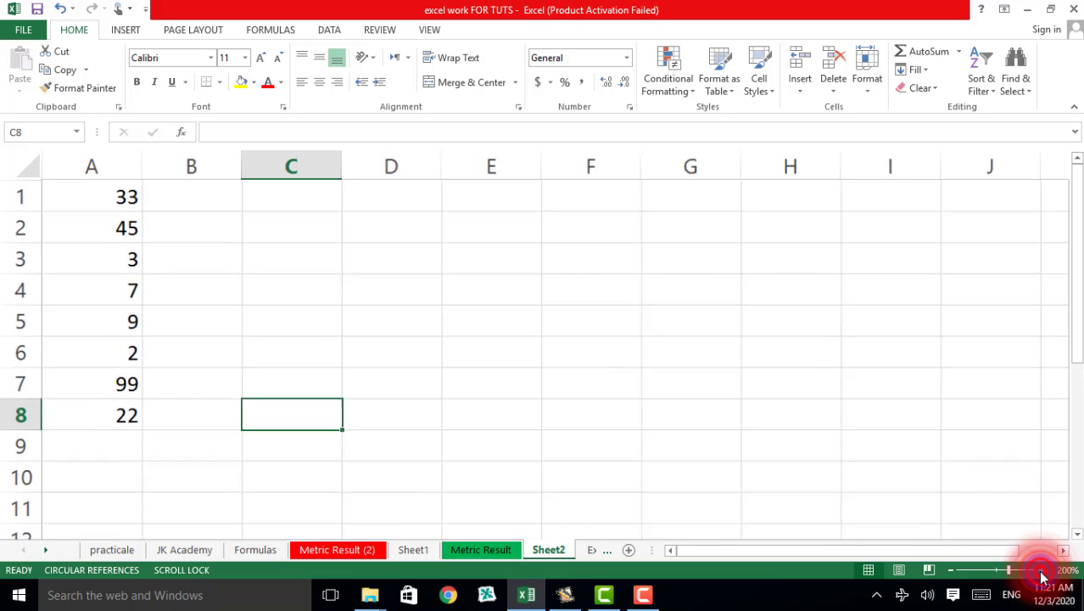
{"action": "left_click", "coordinate": [1043, 571]}
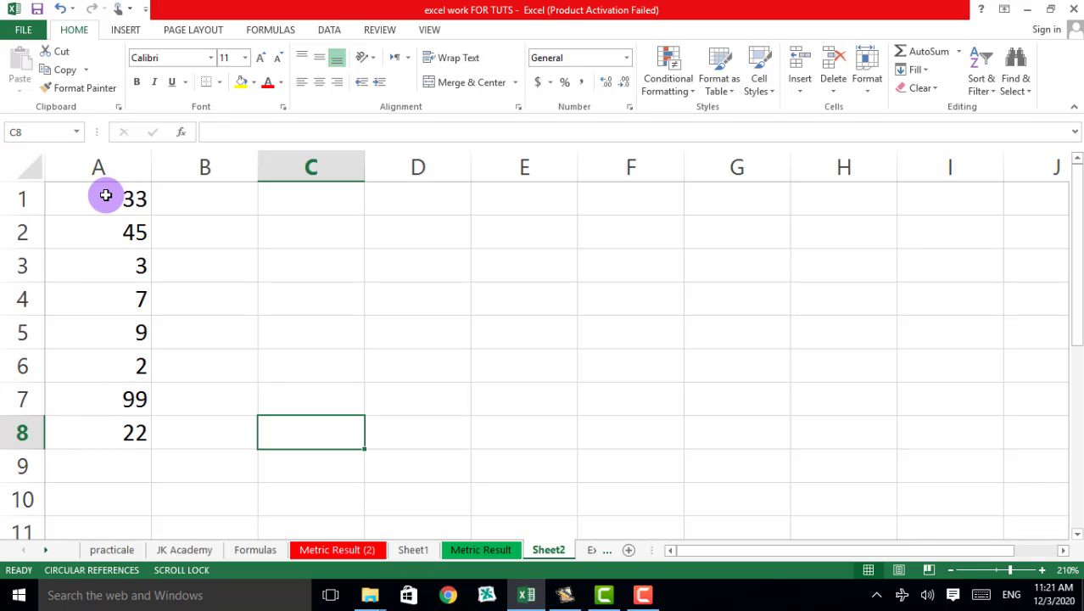
{"action": "left_click_drag", "start_coordinate": [106, 195], "coordinate": [111, 431]}
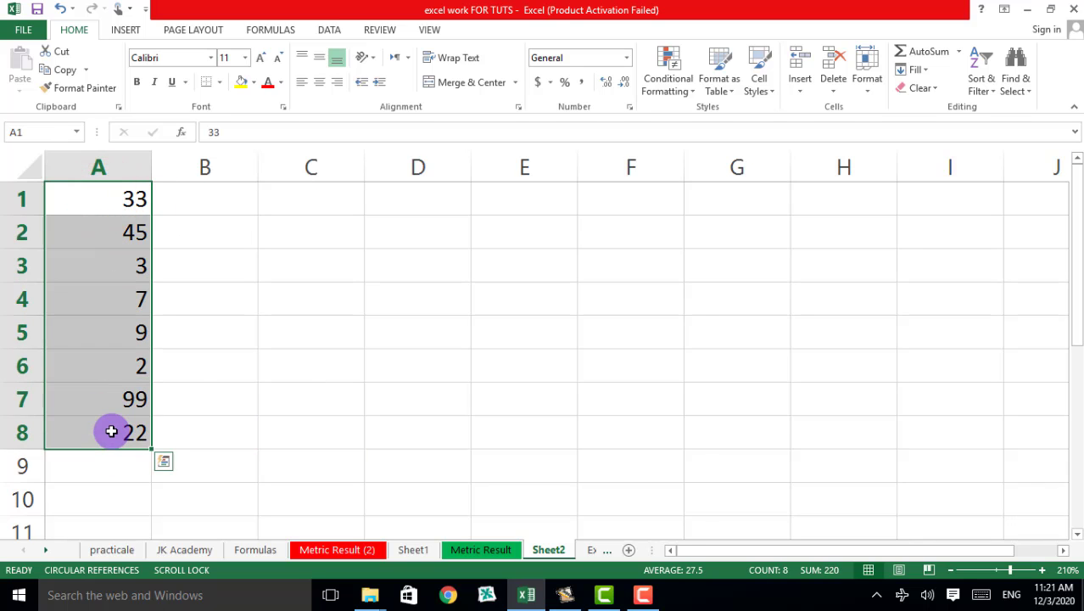
{"action": "left_click", "coordinate": [994, 95]}
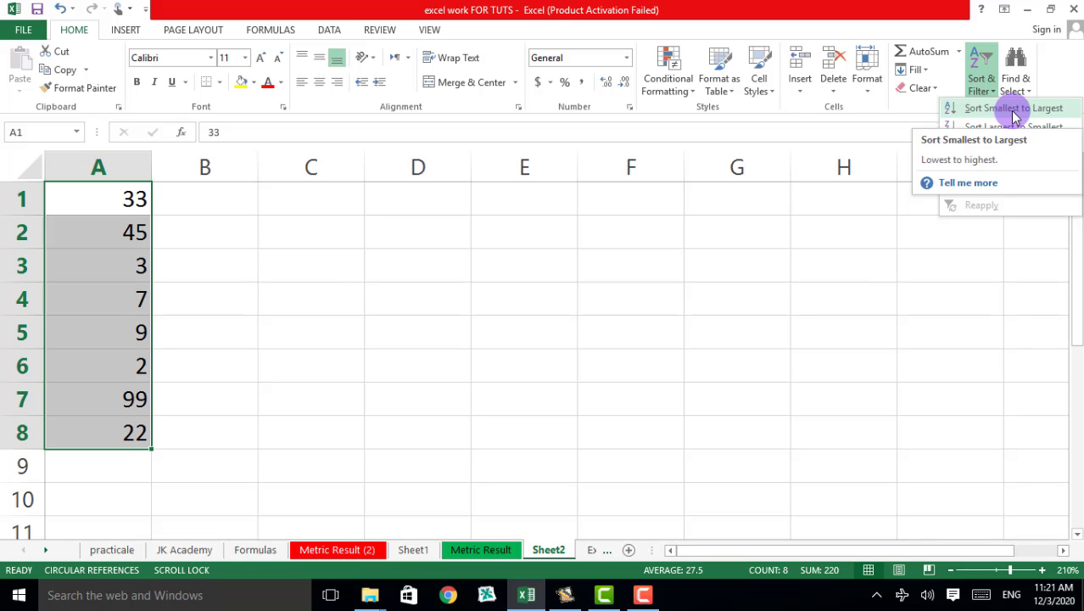
{"action": "left_click", "coordinate": [1016, 108]}
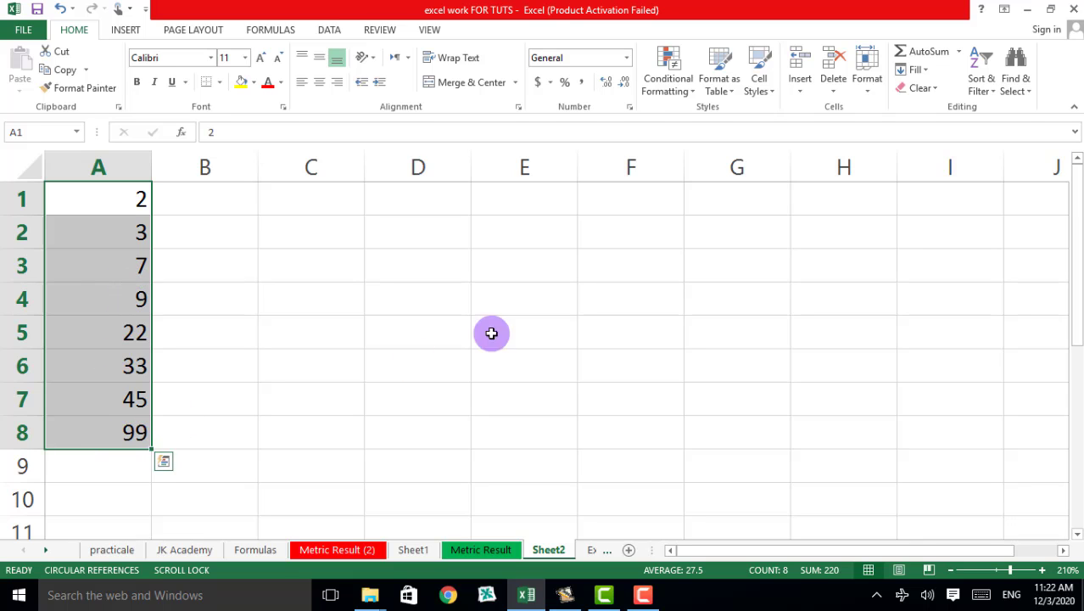
{"action": "left_click", "coordinate": [988, 93]}
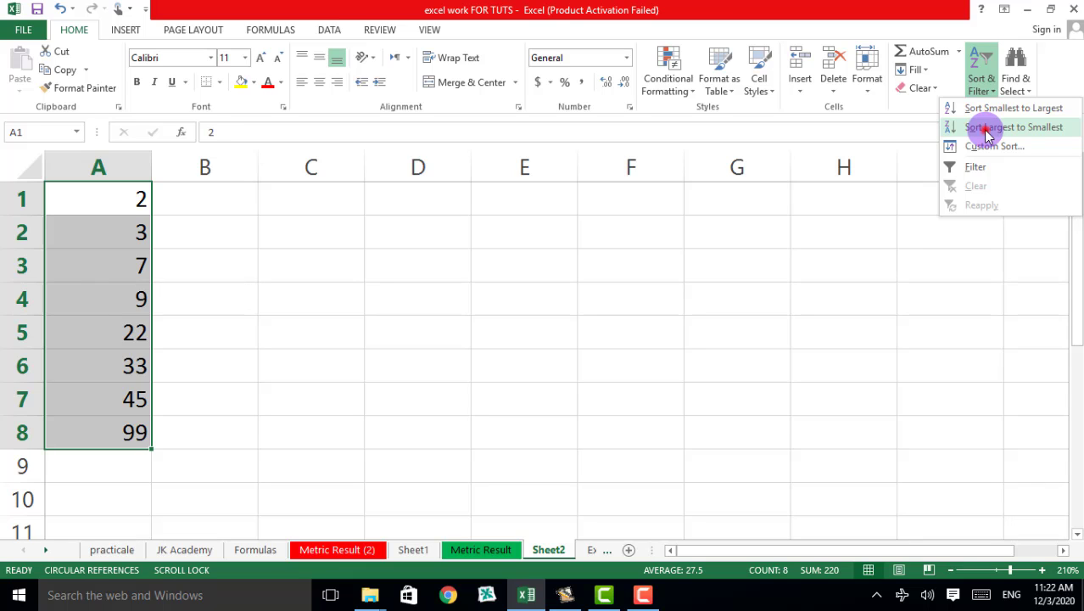
{"action": "left_click", "coordinate": [986, 129]}
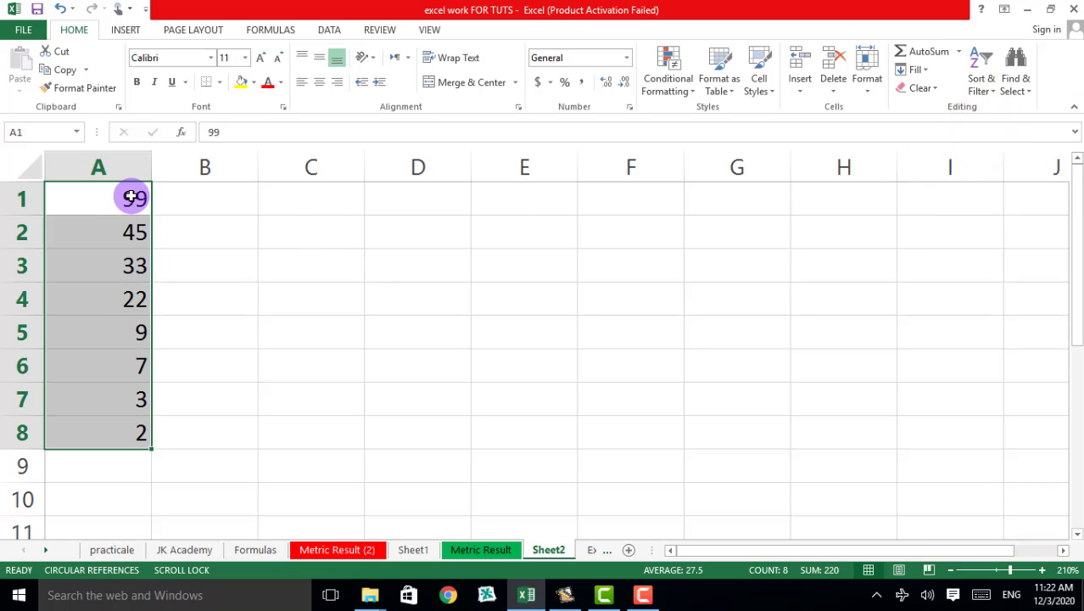
- Change the value in A6 to 77 and sort A1:A8 from largest to smallest again
{"action": "double_click", "coordinate": [123, 364]}
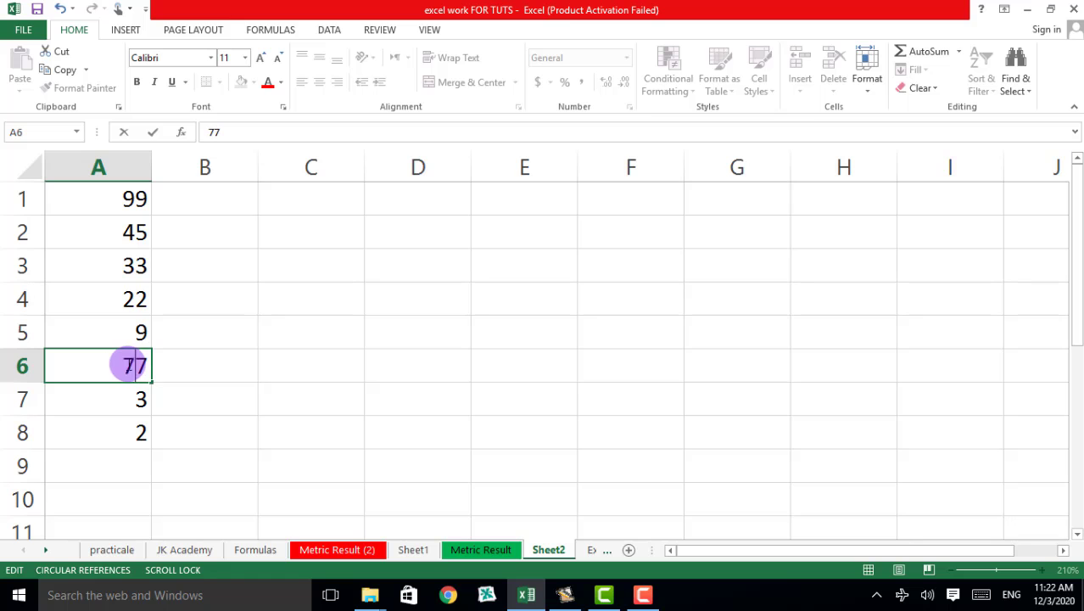
{"action": "left_click", "coordinate": [291, 363]}
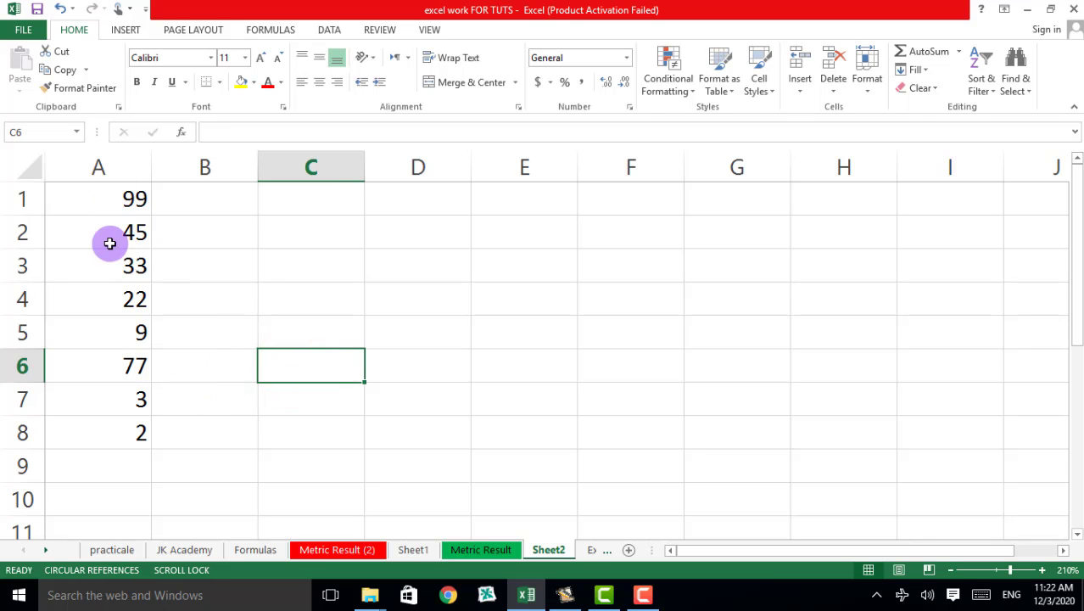
{"action": "left_click_drag", "start_coordinate": [104, 206], "coordinate": [130, 424]}
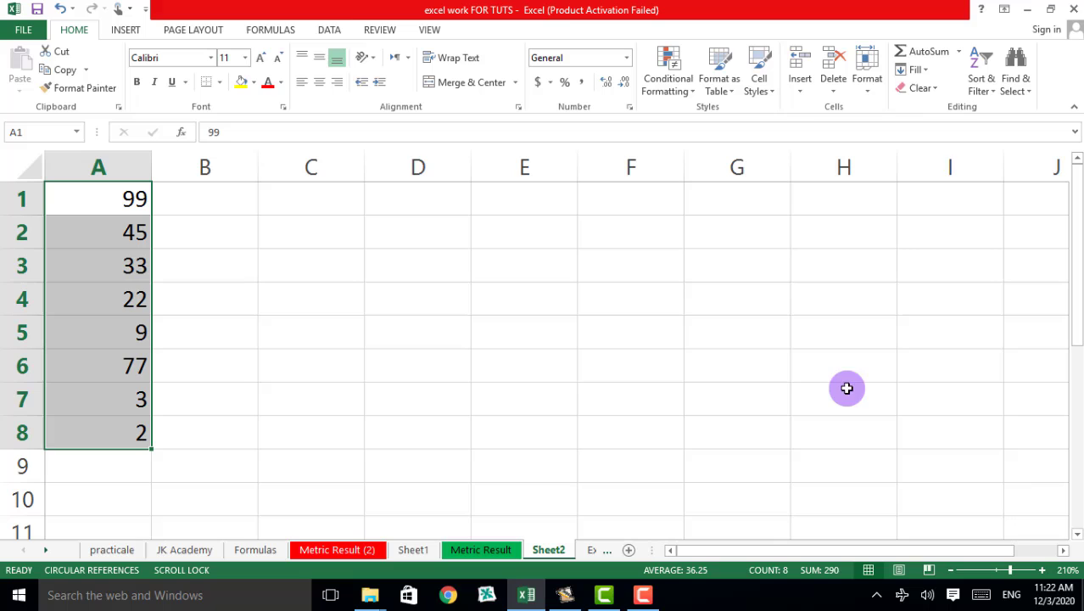
{"action": "left_click", "coordinate": [984, 81]}
{"action": "left_click", "coordinate": [976, 125]}
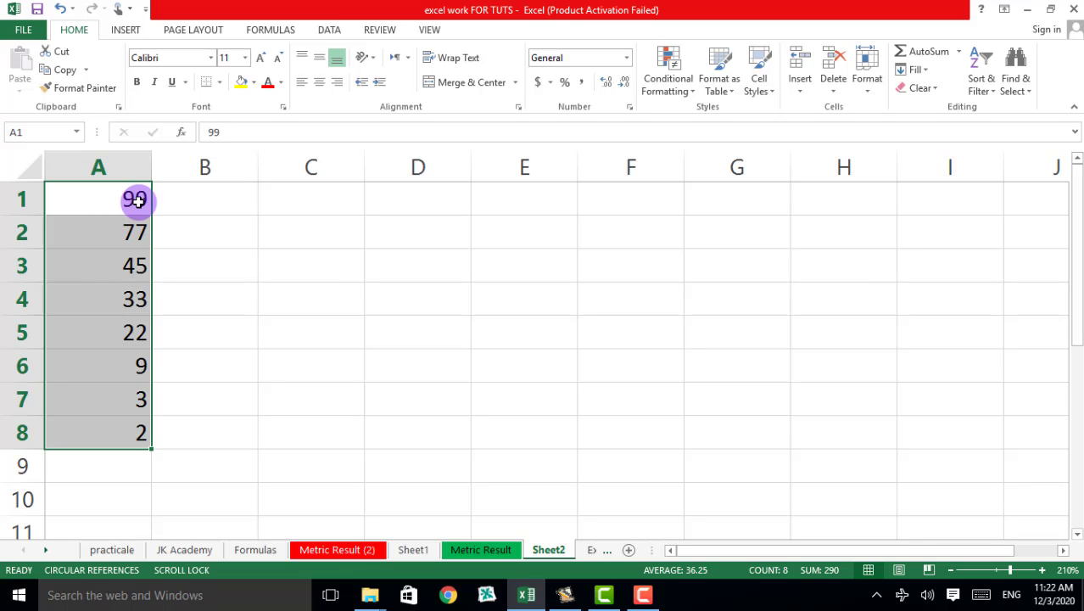
- Enter four first names in unsorted order in cells B1 to B4, one per cell
{"action": "left_click", "coordinate": [213, 202]}
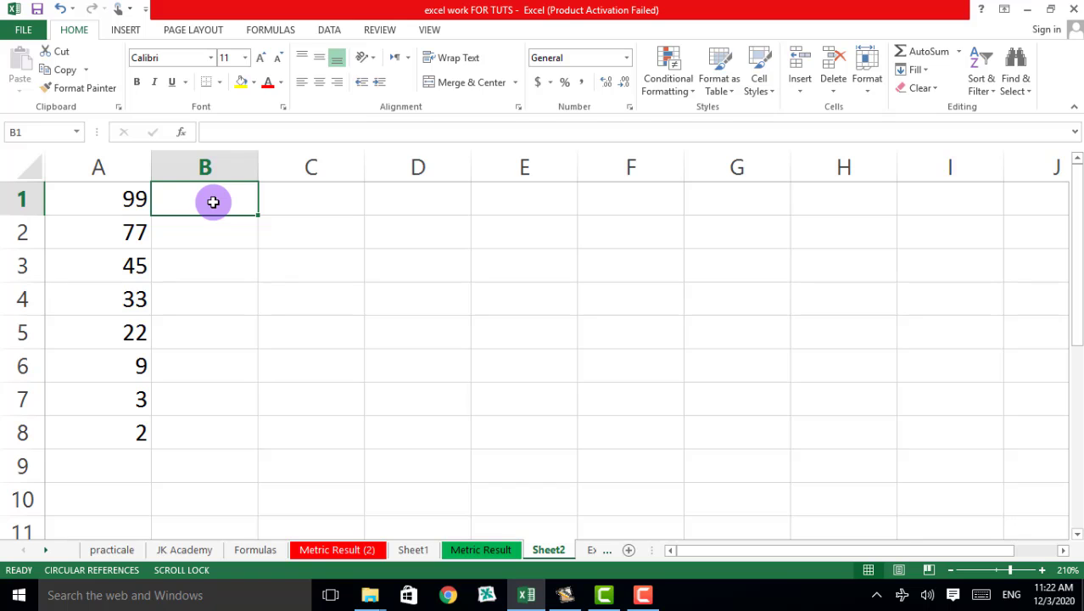
{"action": "type", "text": "zary"}
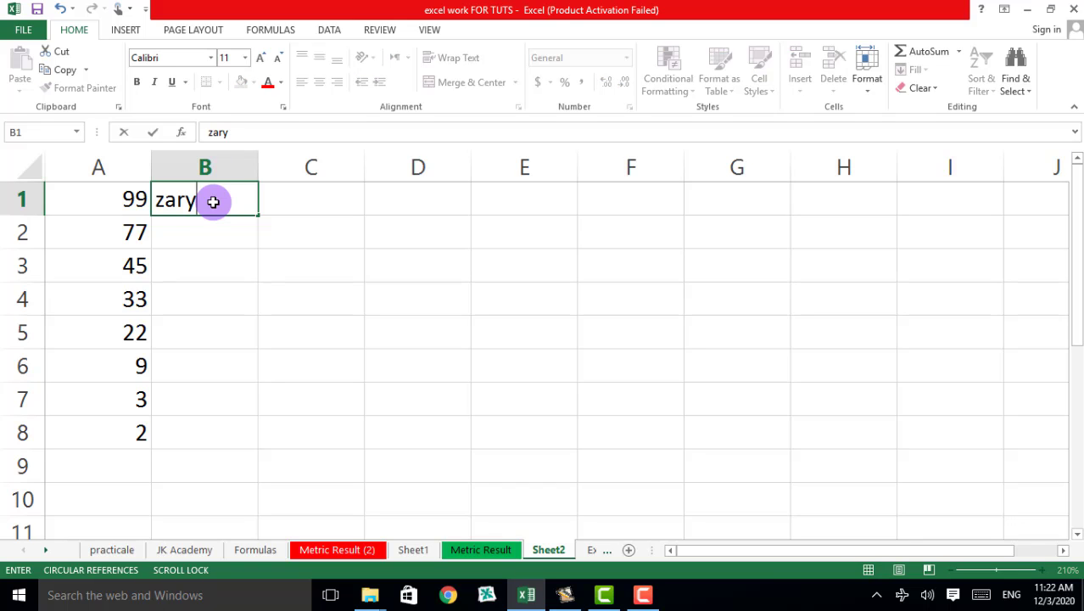
{"action": "type", "text": "ab"}
{"action": "left_click", "coordinate": [218, 232]}
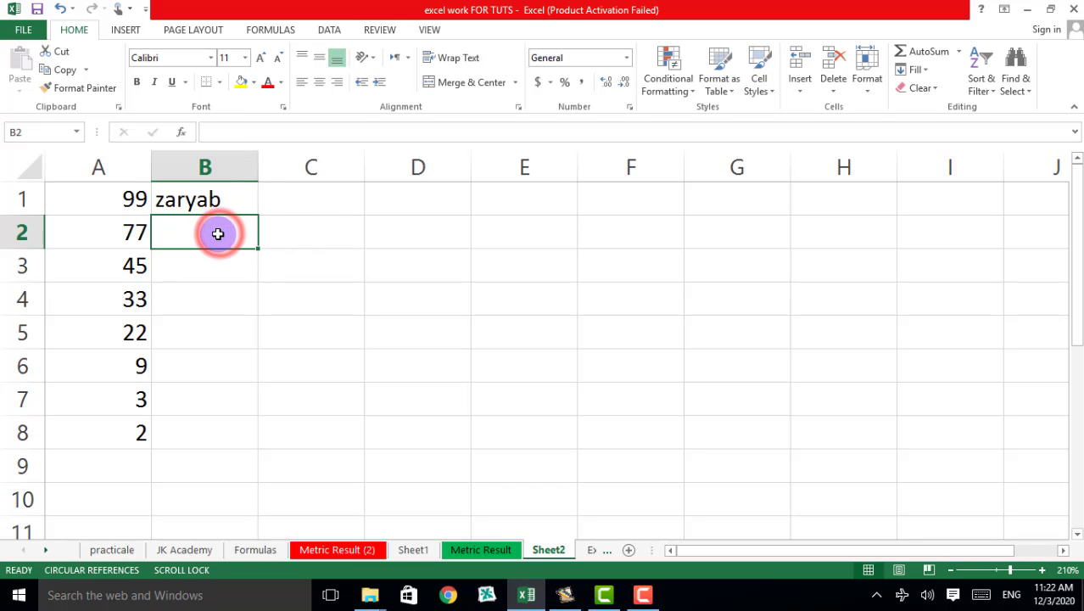
{"action": "type", "text": "ali"}
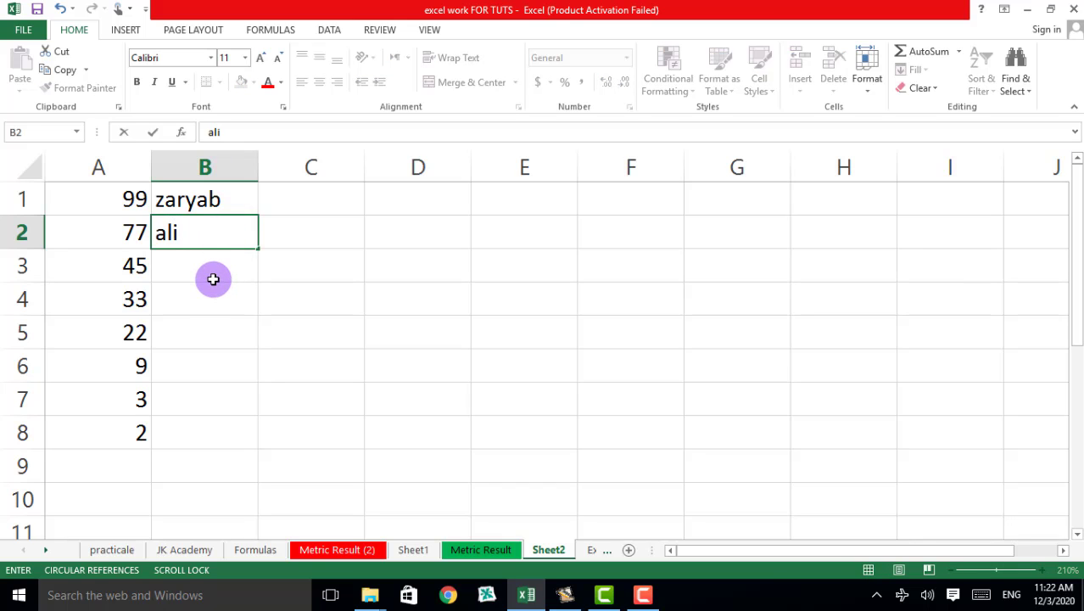
{"action": "left_click", "coordinate": [213, 279]}
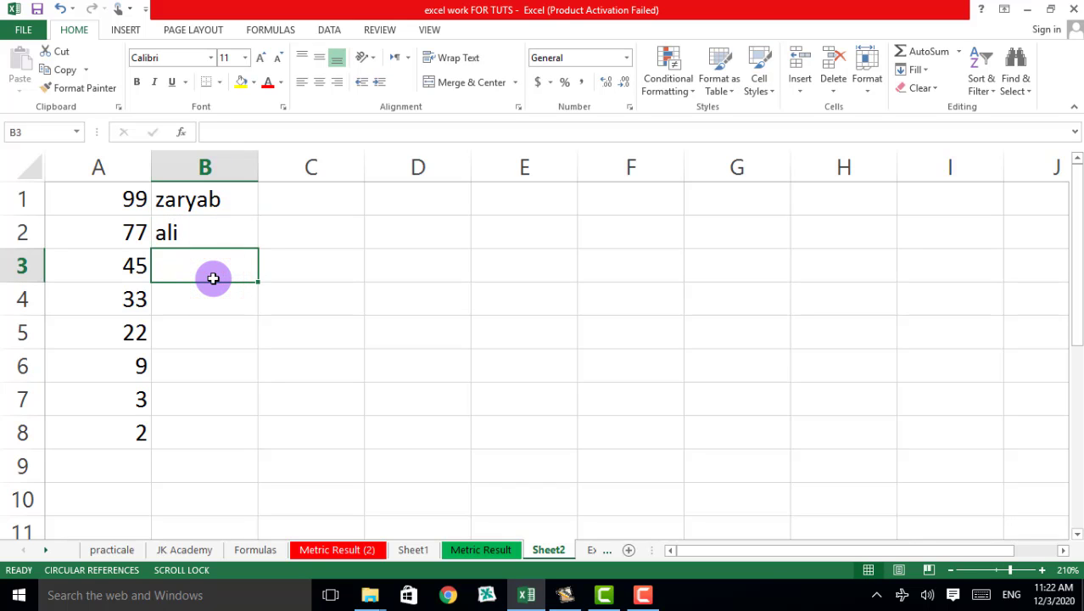
{"action": "type", "text": "yamee"}
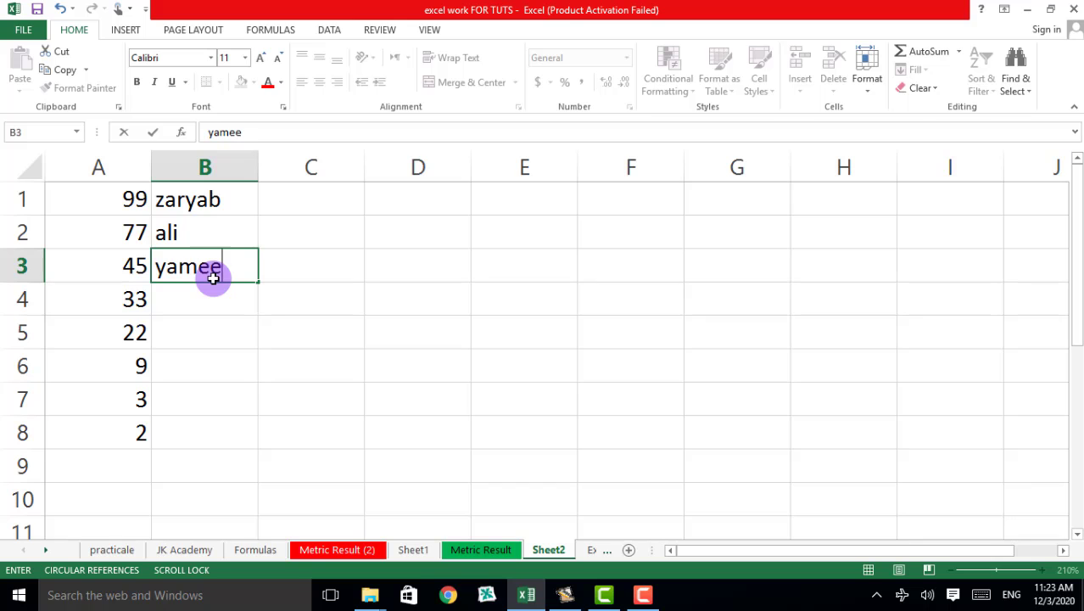
{"action": "type", "text": "n"}
{"action": "left_click", "coordinate": [201, 299]}
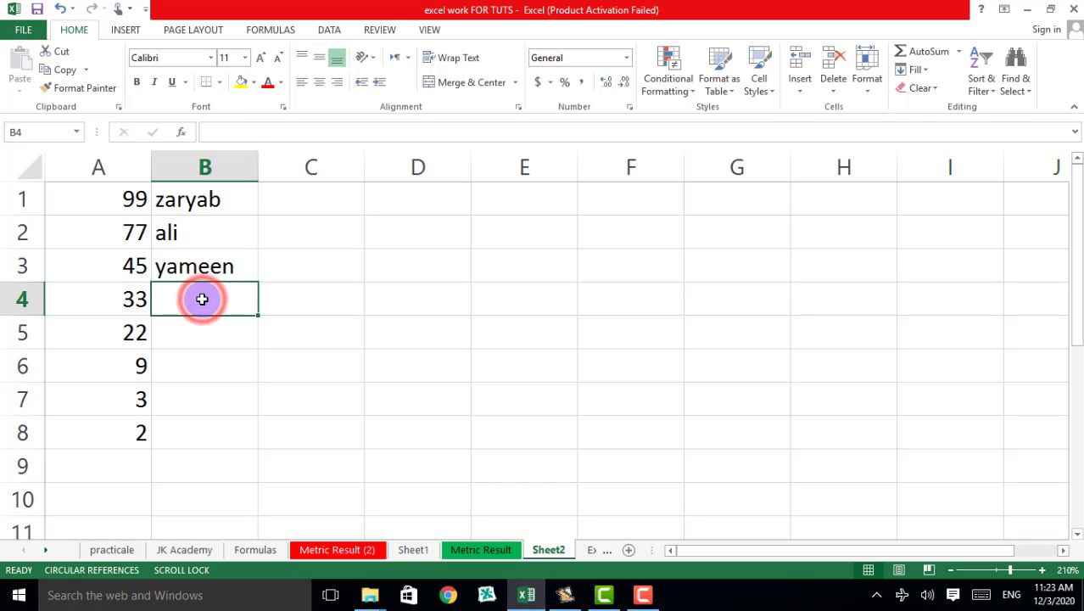
{"action": "type", "text": "g"}
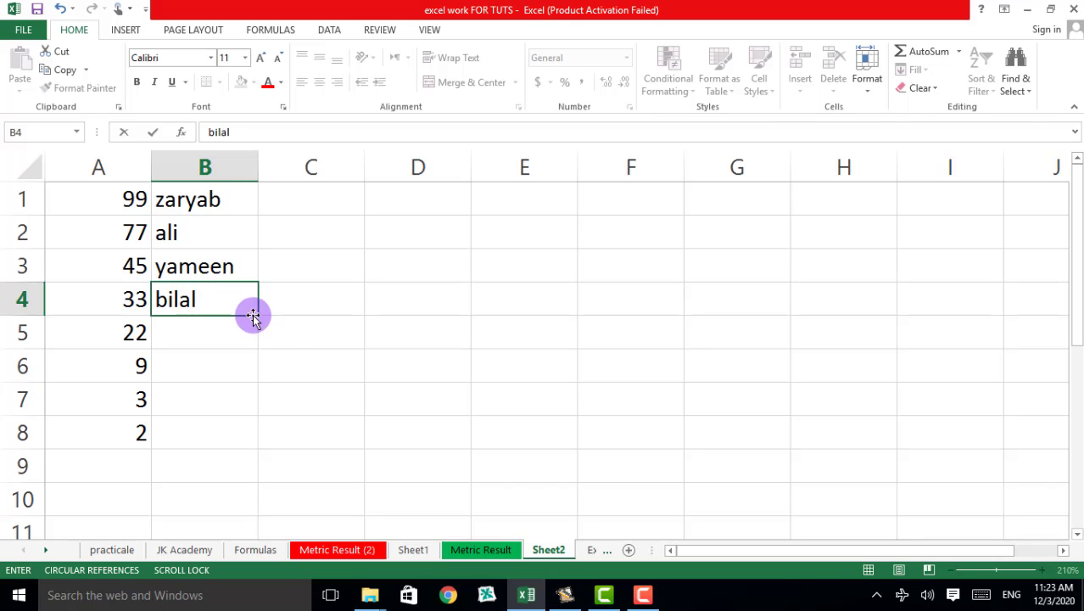
{"action": "left_click", "coordinate": [281, 340]}
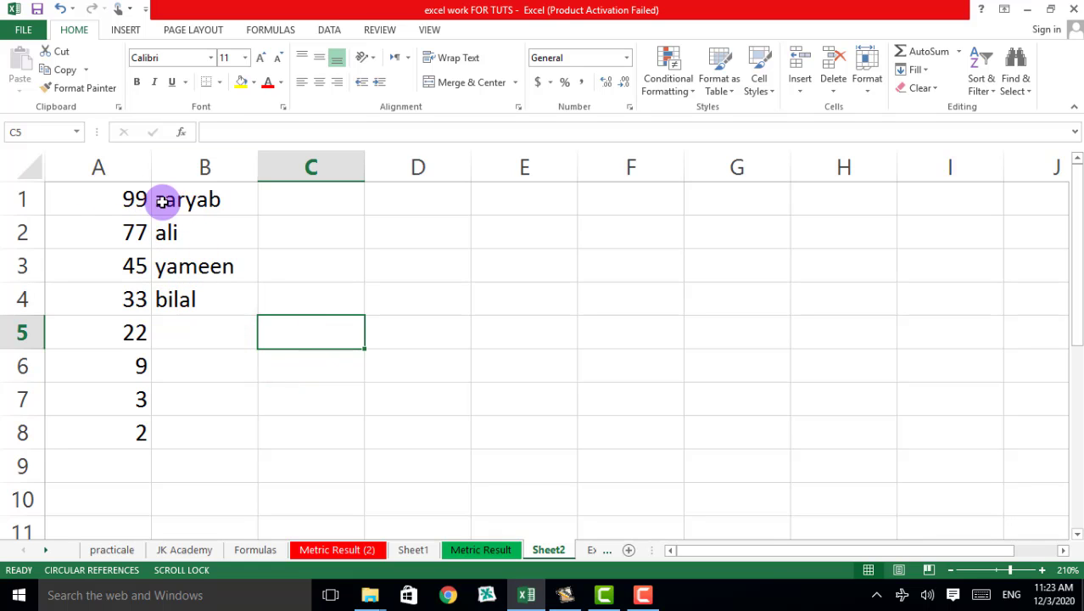
- Sort the names in B1:B4 from A to Z, expanding the selection to the adjacent data
{"action": "left_click_drag", "start_coordinate": [177, 198], "coordinate": [178, 297]}
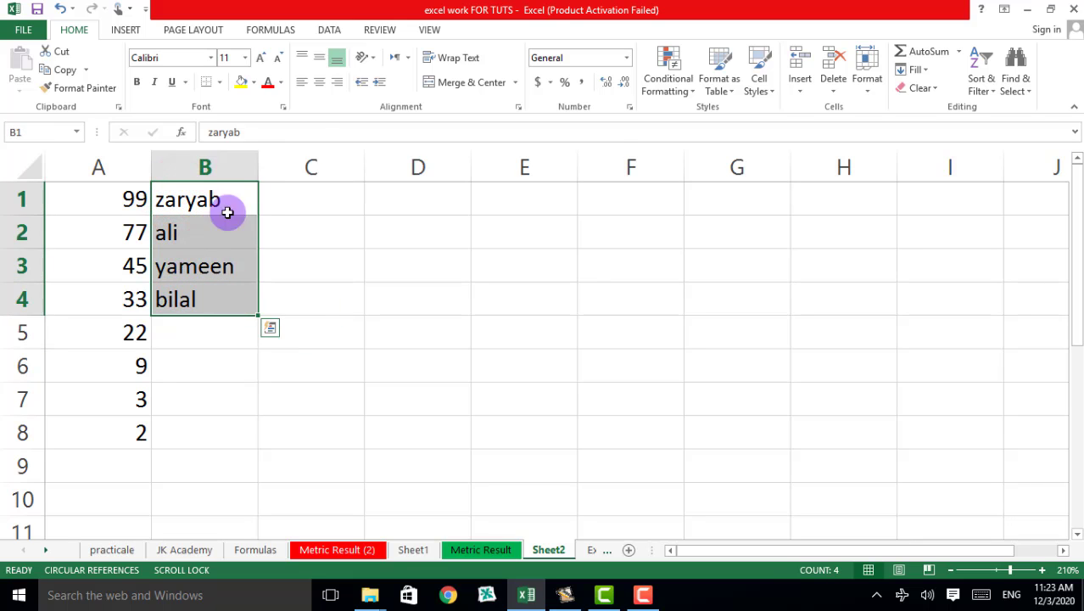
{"action": "left_click", "coordinate": [991, 83]}
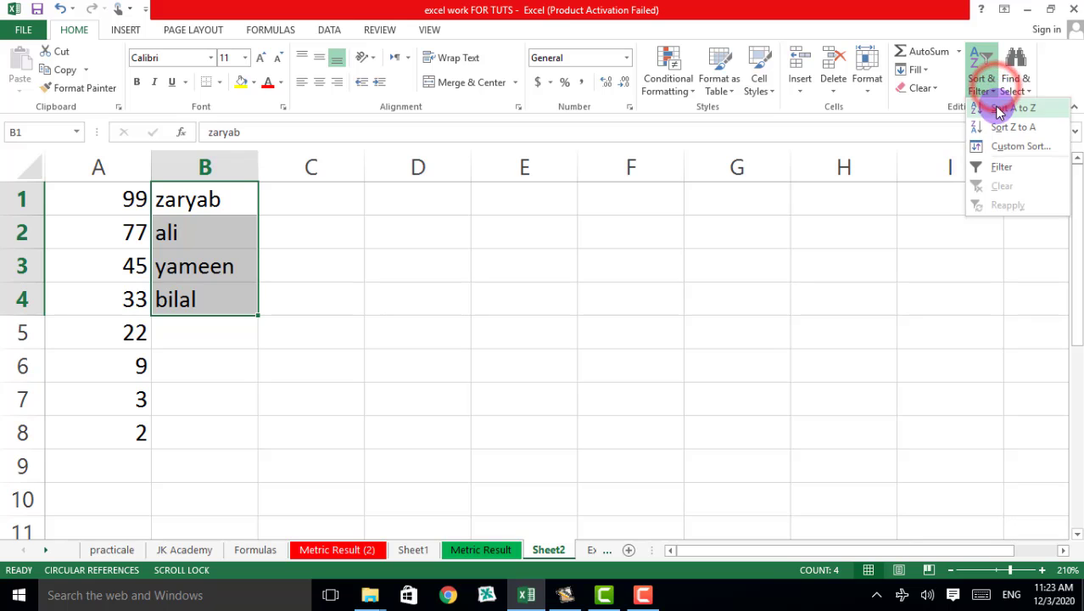
{"action": "left_click", "coordinate": [999, 109]}
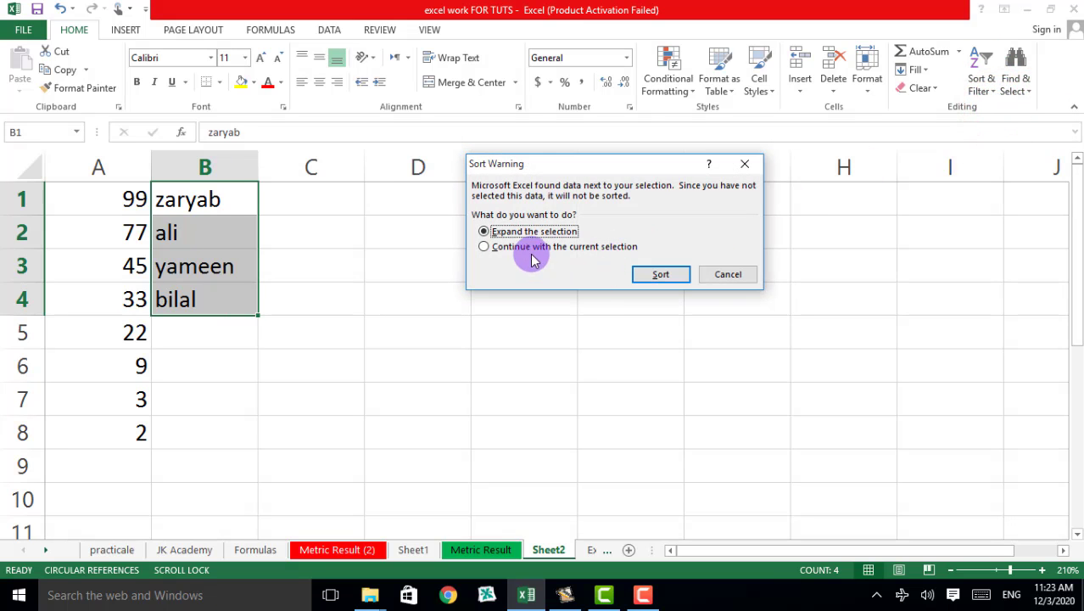
{"action": "left_click", "coordinate": [660, 273]}
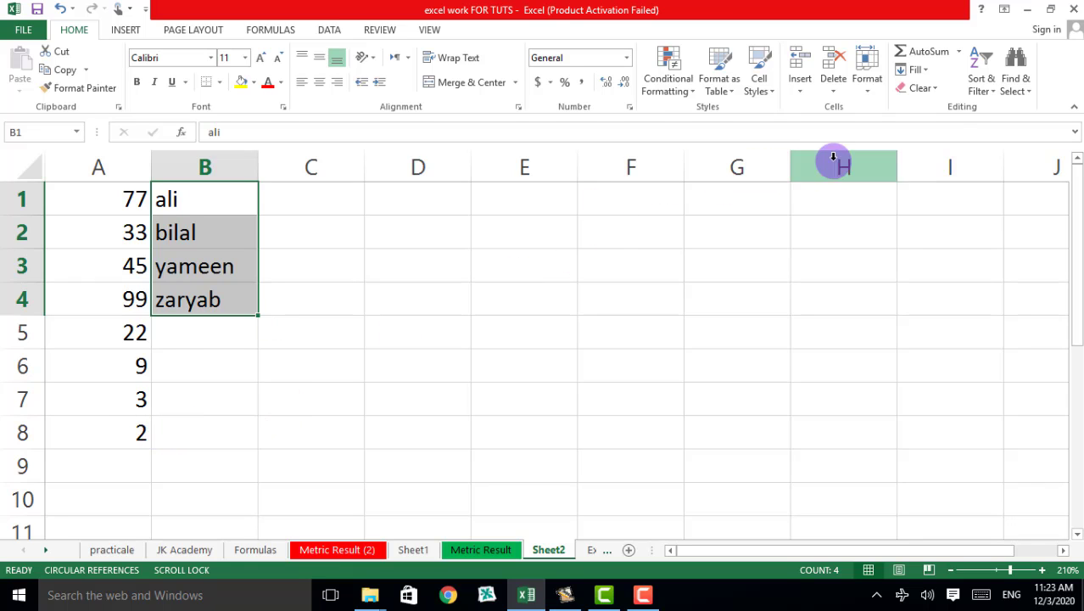
- Start a custom sort of the data in columns A and B and add a second level sorting by Column A
{"action": "left_click", "coordinate": [983, 79]}
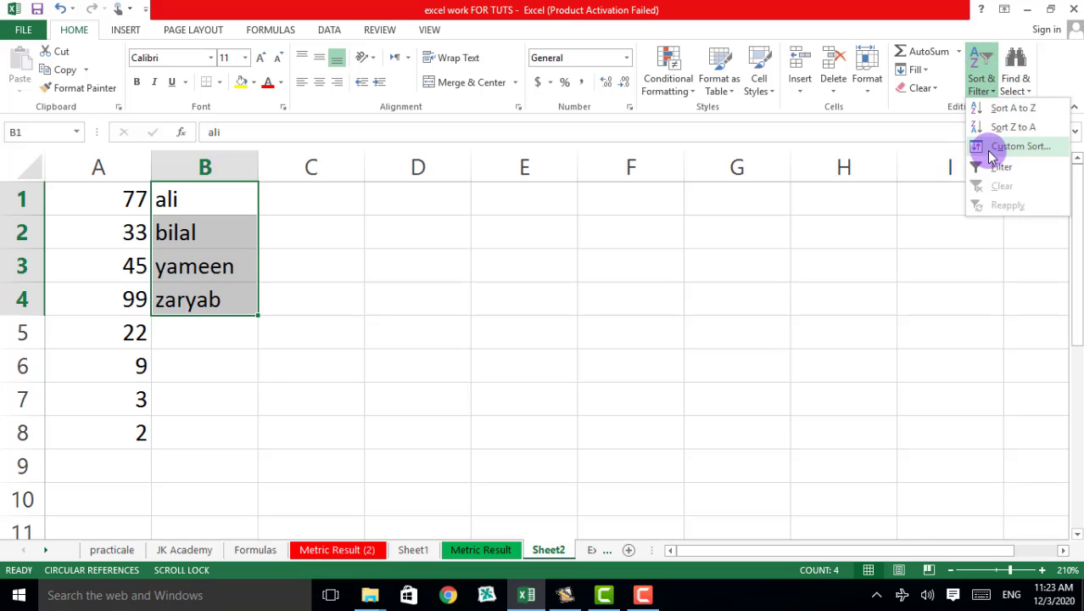
{"action": "left_click", "coordinate": [323, 294]}
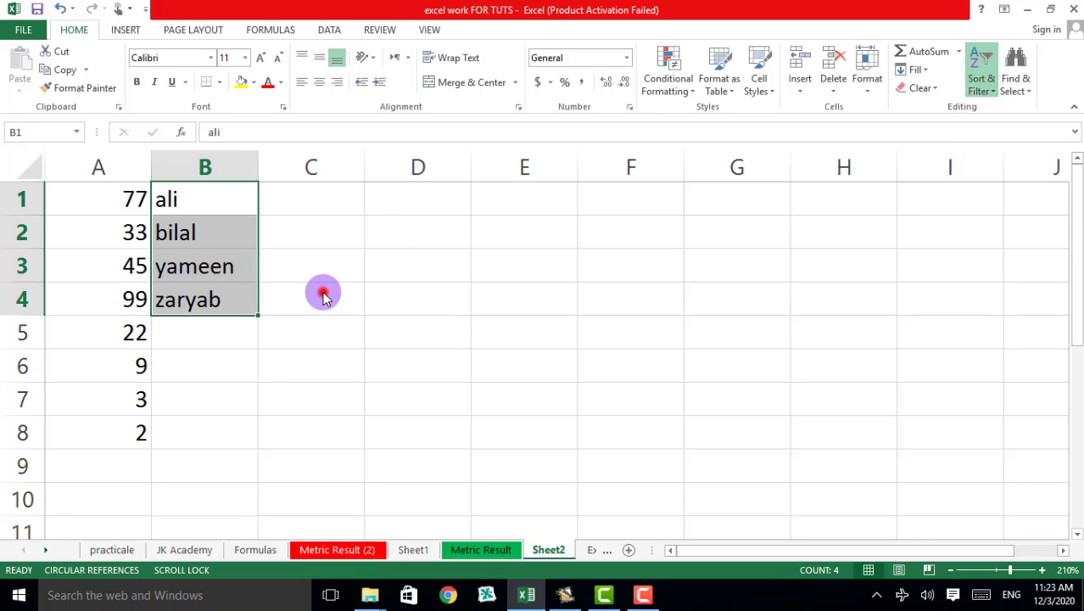
{"action": "left_click", "coordinate": [80, 198]}
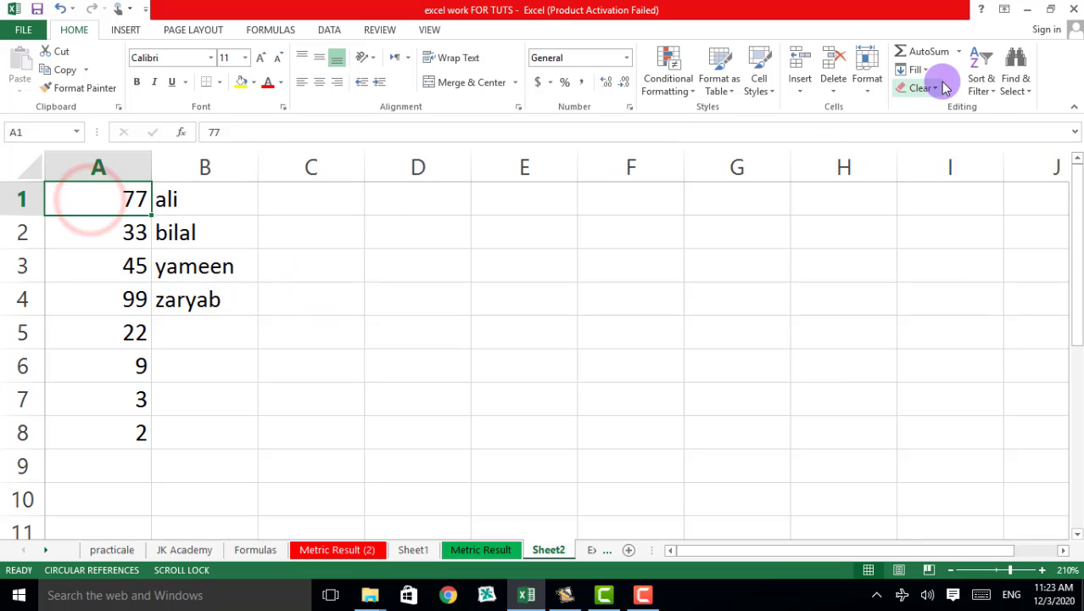
{"action": "left_click", "coordinate": [980, 77]}
{"action": "left_click", "coordinate": [982, 151]}
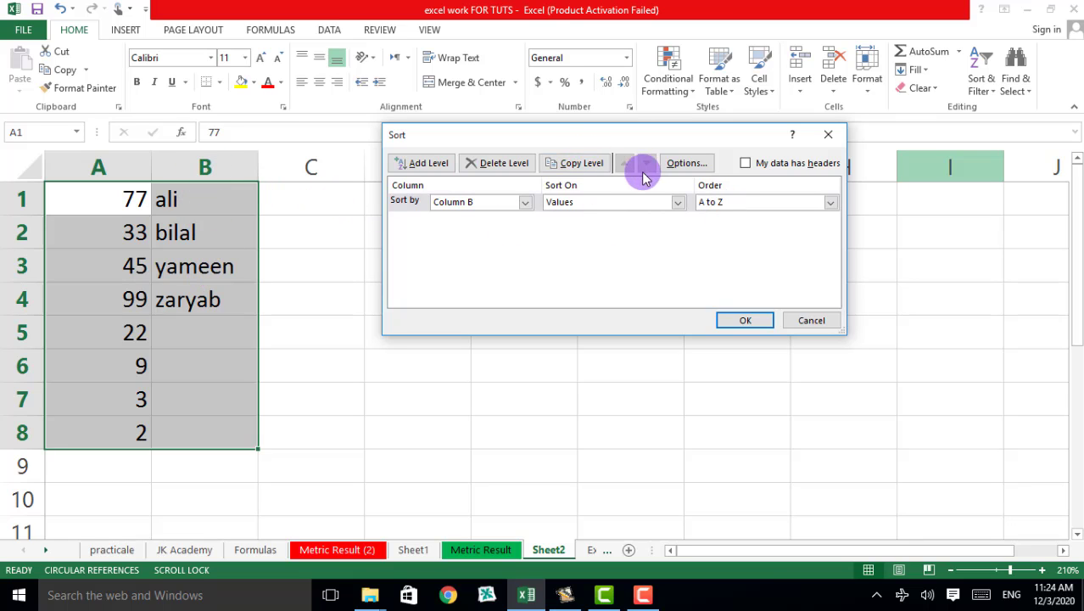
{"action": "left_click", "coordinate": [431, 163]}
{"action": "left_click", "coordinate": [523, 220]}
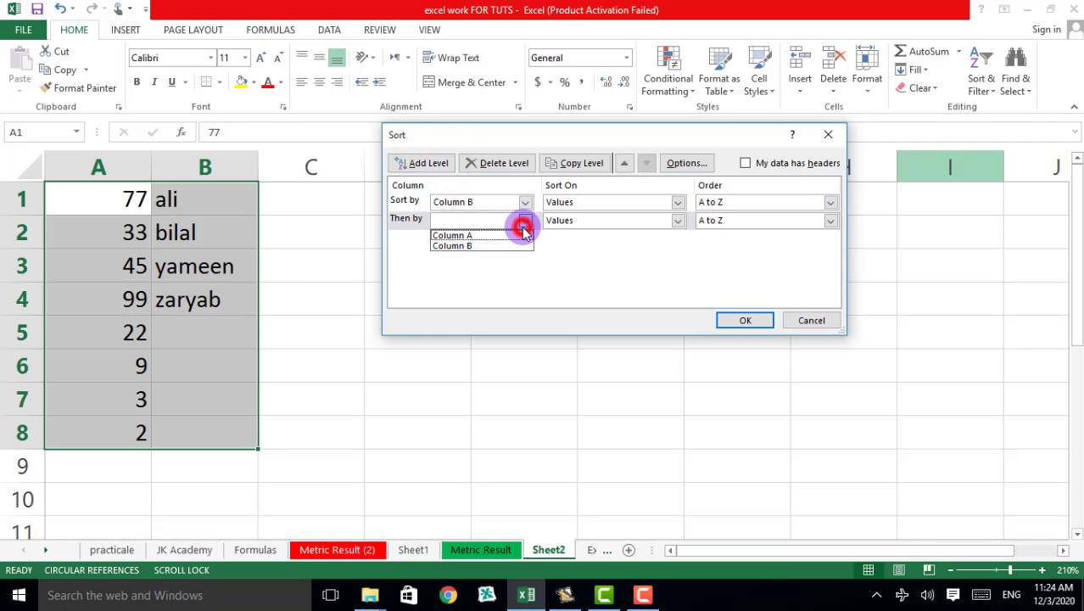
{"action": "left_click", "coordinate": [463, 235]}
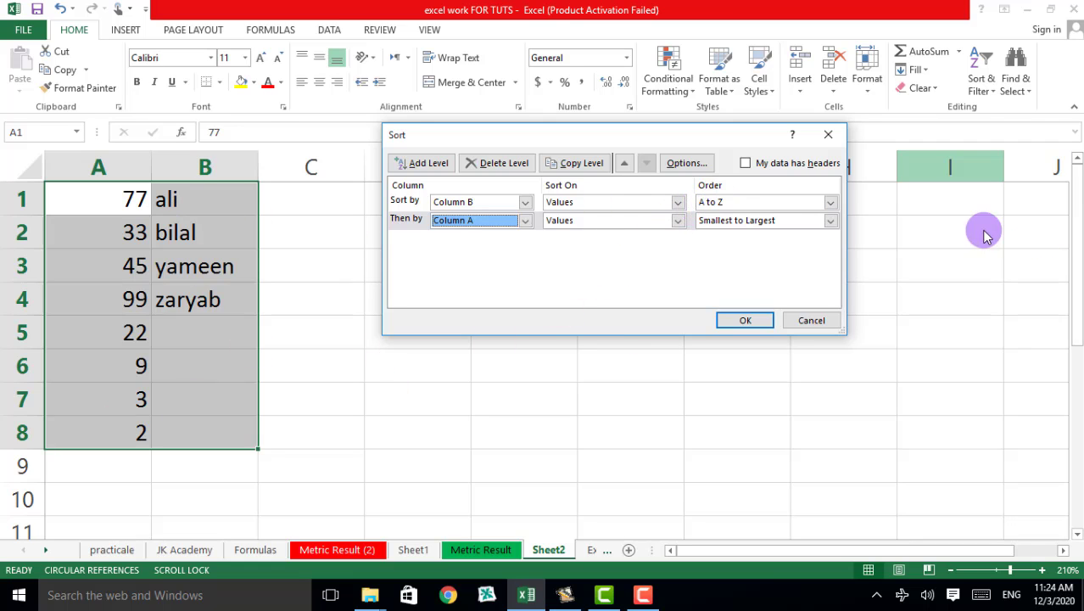
- Set the Column B sort level's order to Z to A and apply the custom sort
{"action": "left_click", "coordinate": [830, 202]}
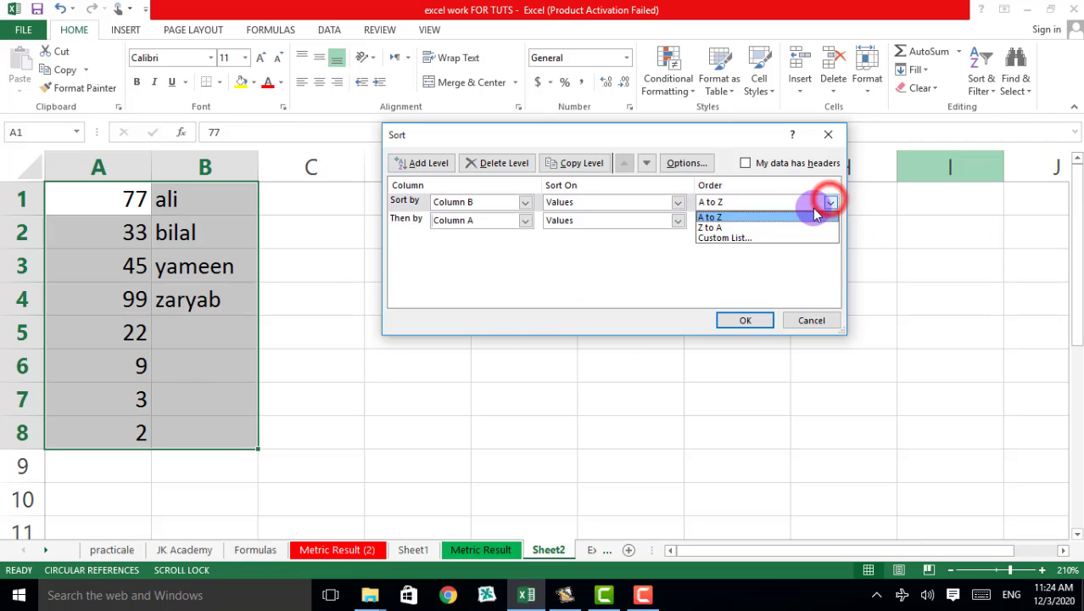
{"action": "left_click", "coordinate": [726, 222]}
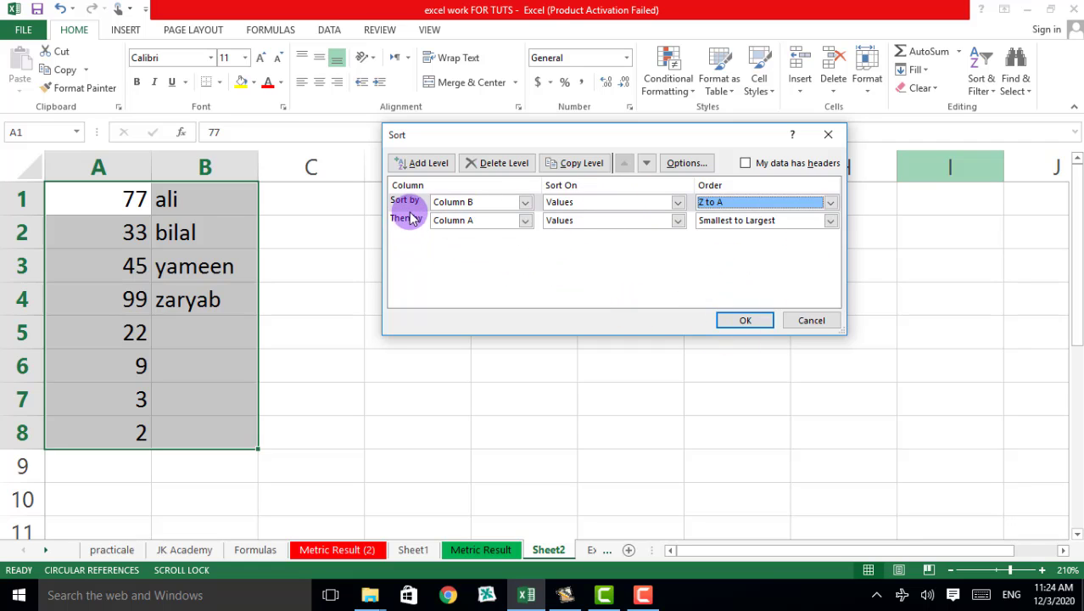
{"action": "left_click", "coordinate": [746, 321]}
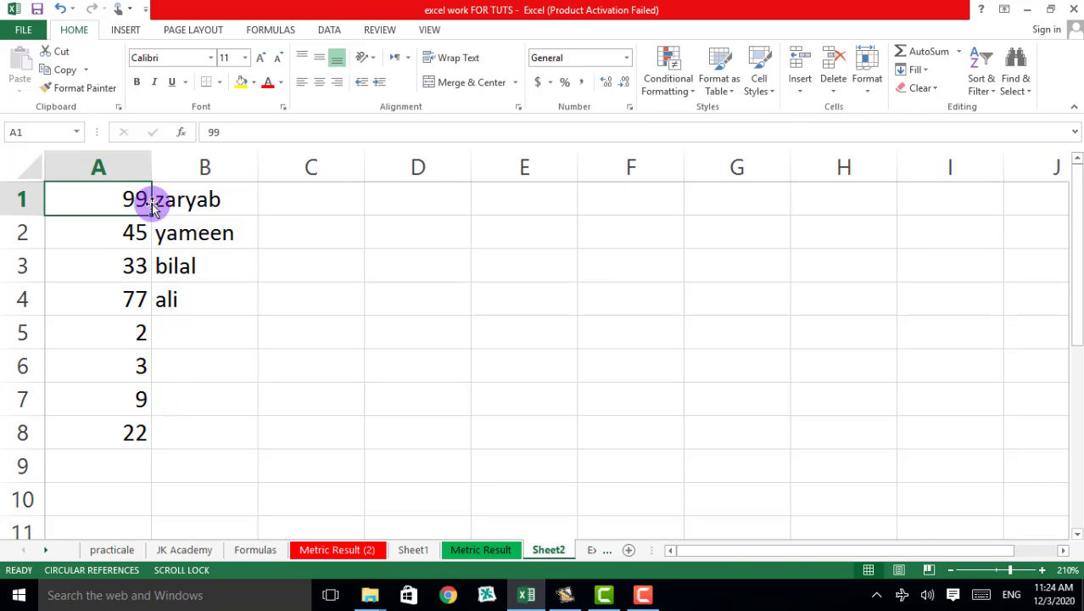
- Start a custom sort on A1:B8 with the first level set to Column A, ordered Smallest to Largest
{"action": "left_click_drag", "start_coordinate": [110, 201], "coordinate": [191, 433]}
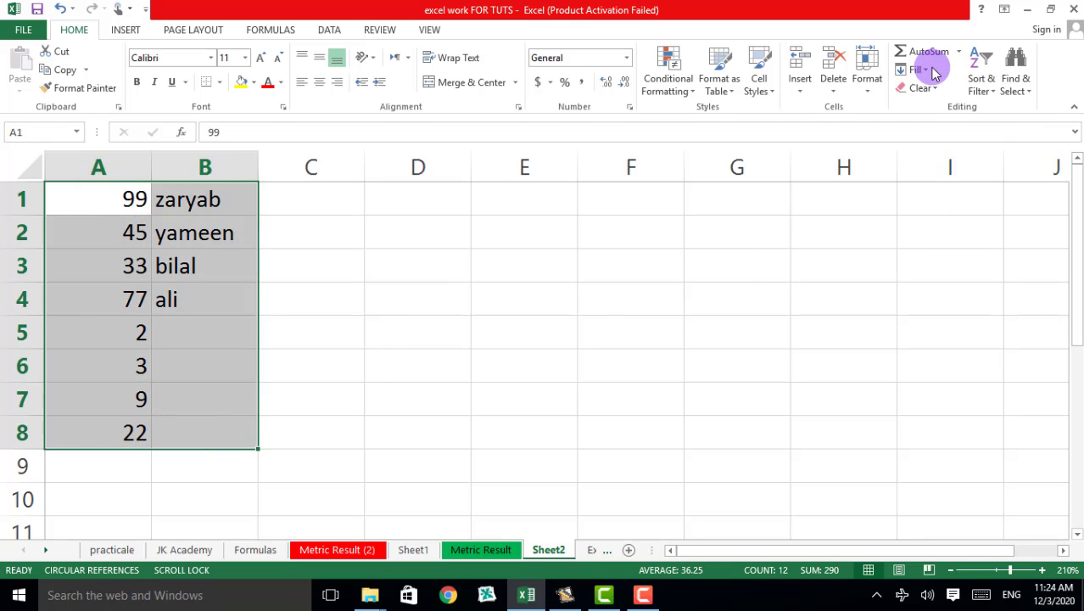
{"action": "left_click", "coordinate": [993, 92]}
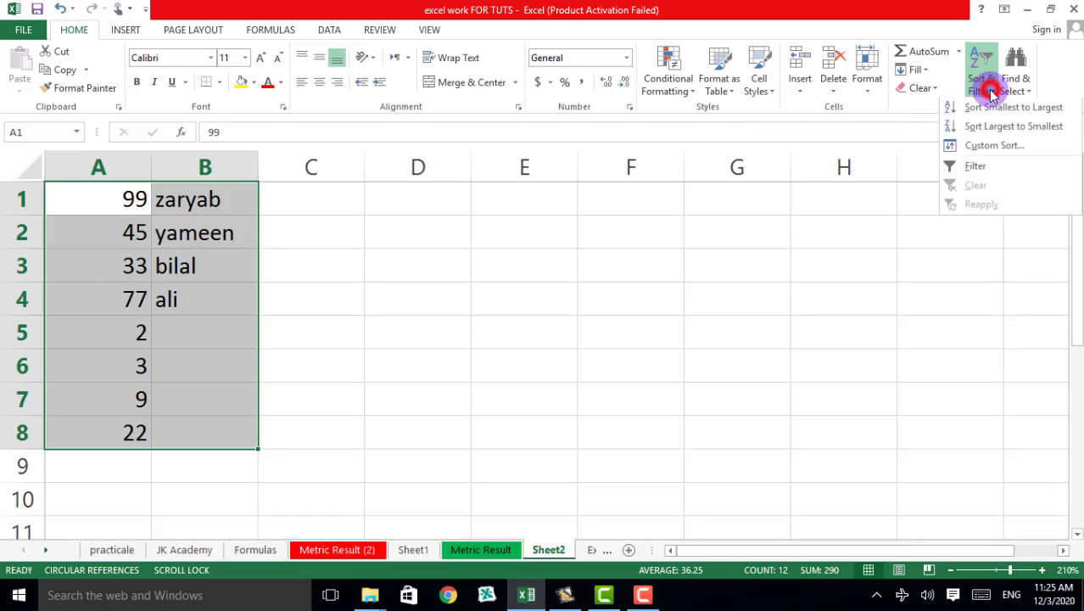
{"action": "left_click", "coordinate": [986, 146]}
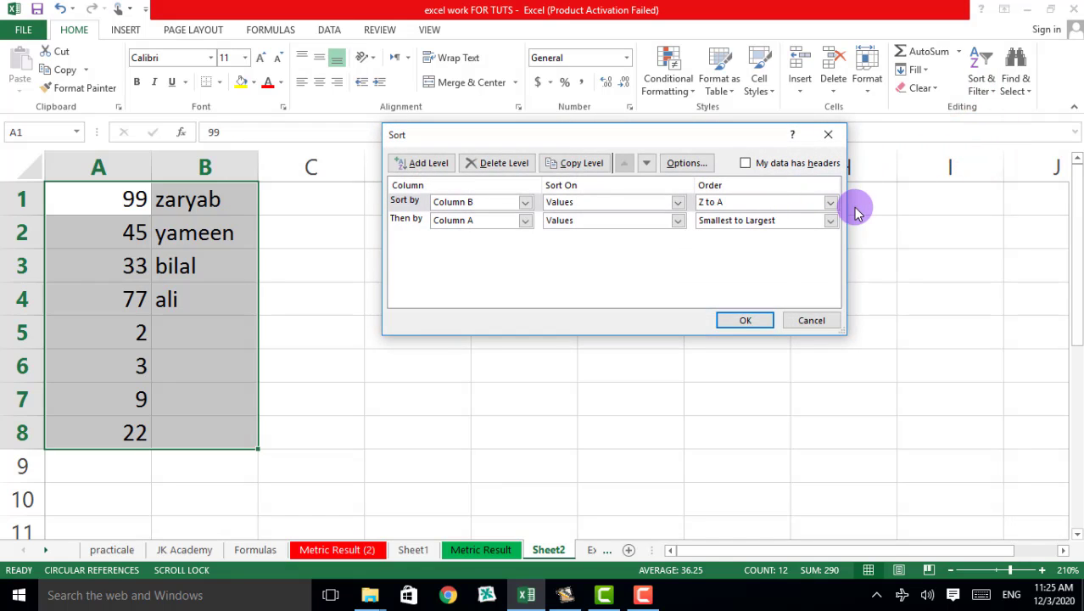
{"action": "left_click", "coordinate": [525, 201]}
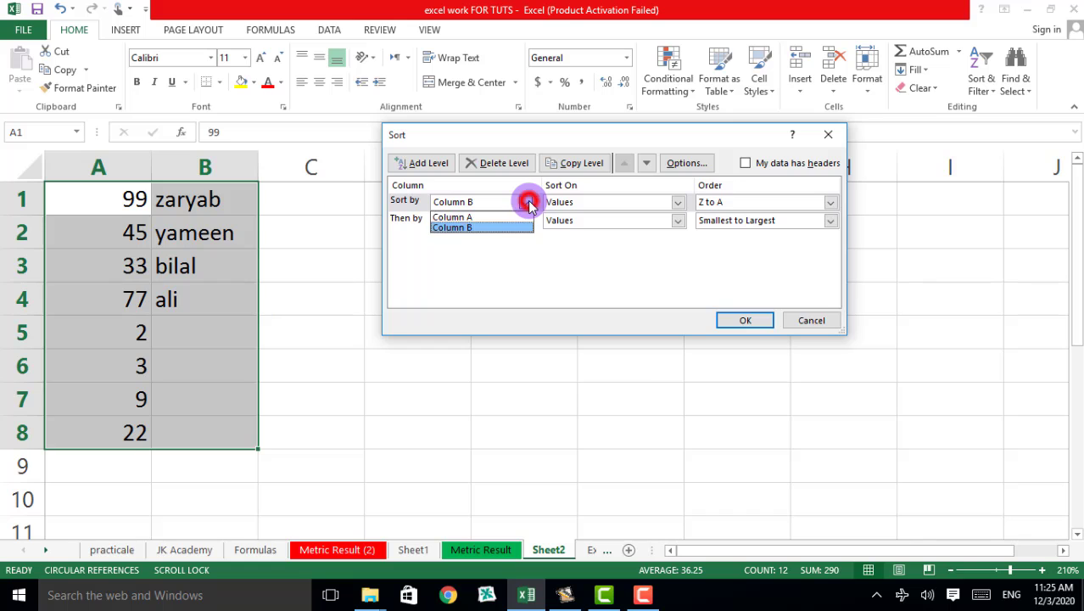
{"action": "left_click", "coordinate": [499, 219]}
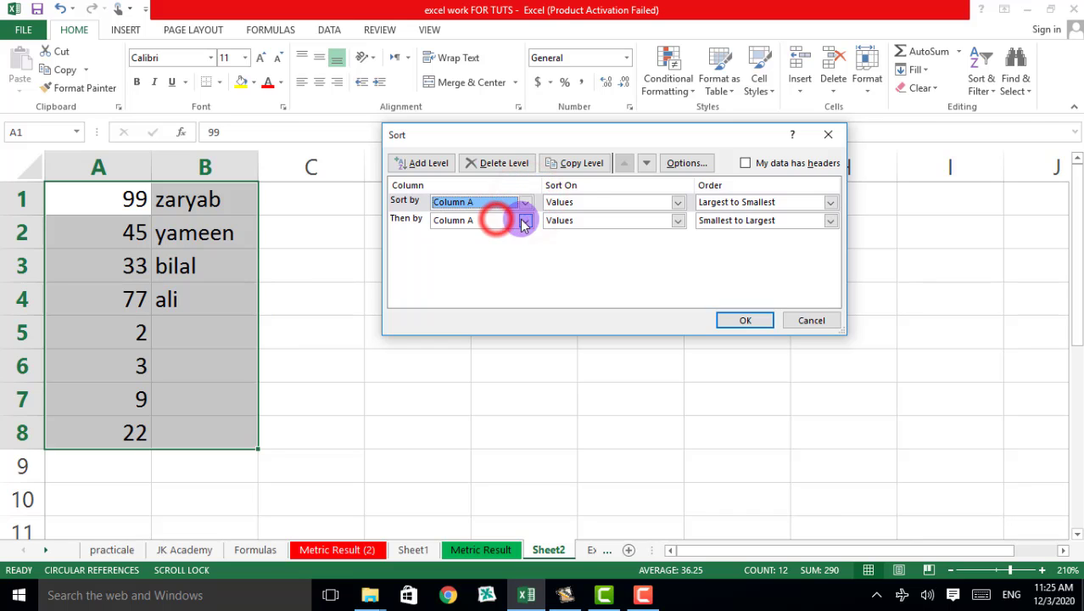
{"action": "left_click", "coordinate": [831, 205]}
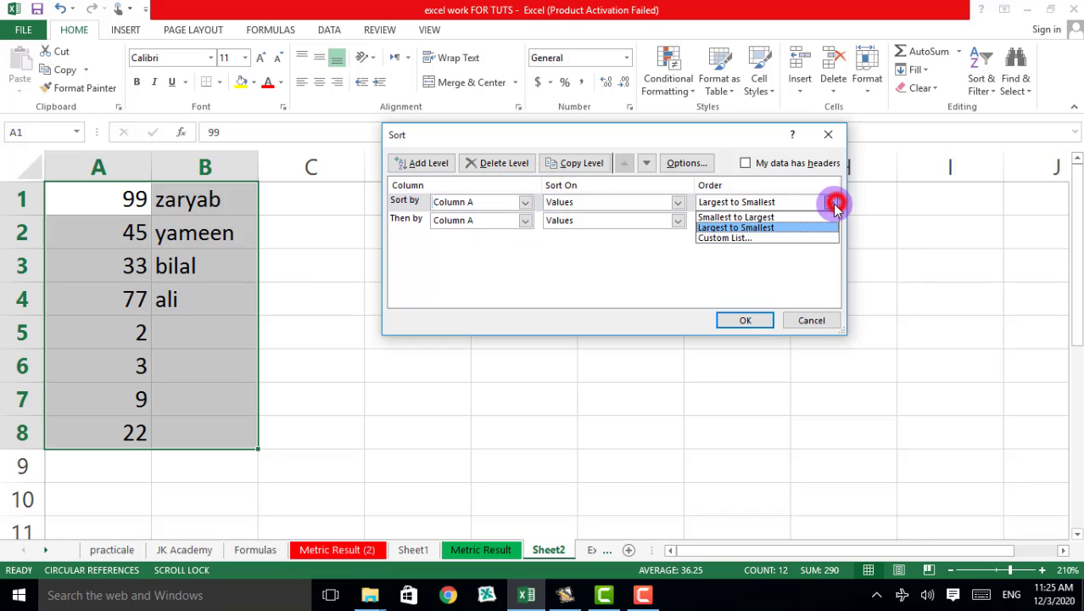
{"action": "left_click", "coordinate": [721, 215]}
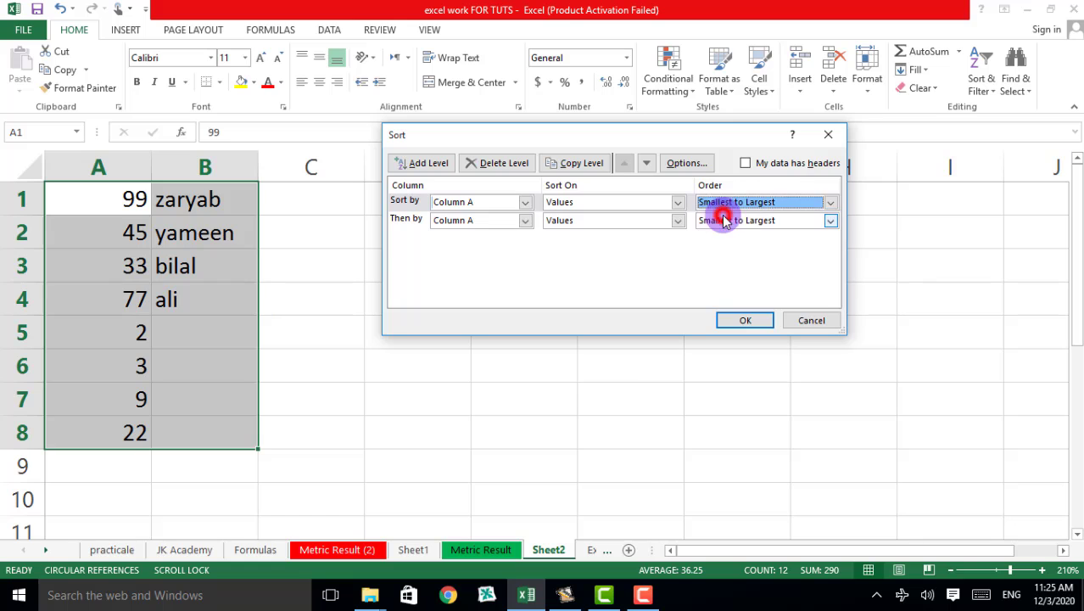
- Set the second sort level to Column B on Values, ordered A to Z, and apply the custom sort
{"action": "left_click", "coordinate": [678, 221]}
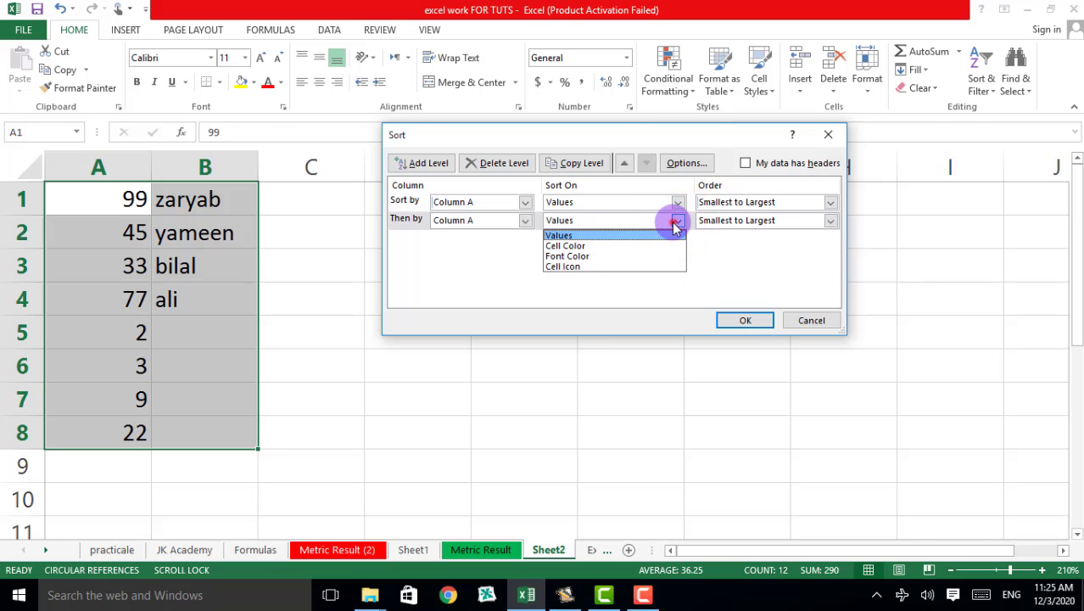
{"action": "left_click", "coordinate": [676, 222]}
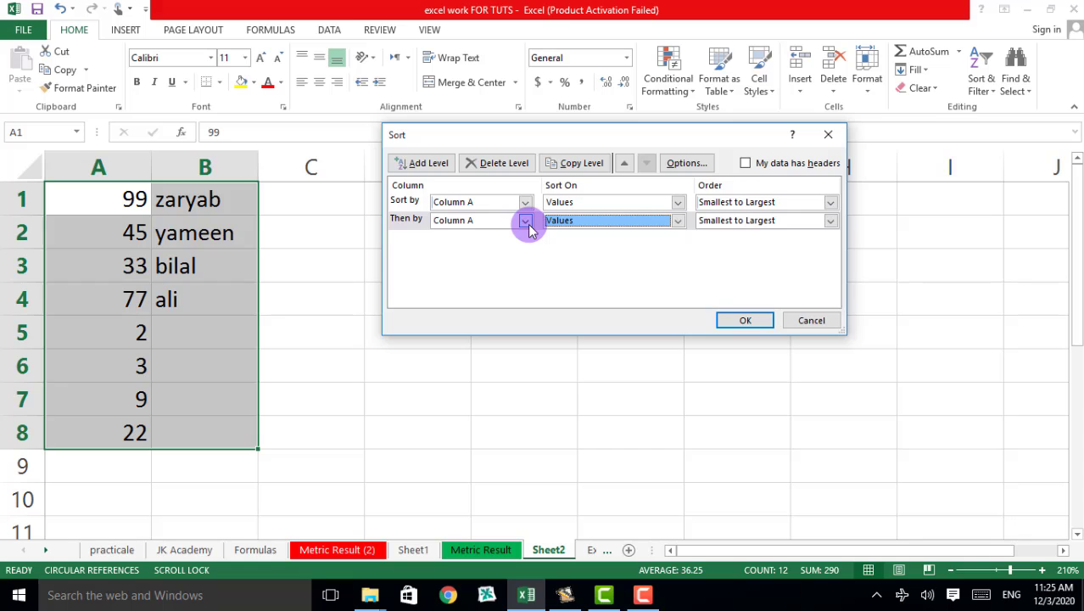
{"action": "left_click", "coordinate": [526, 222]}
{"action": "left_click", "coordinate": [496, 246]}
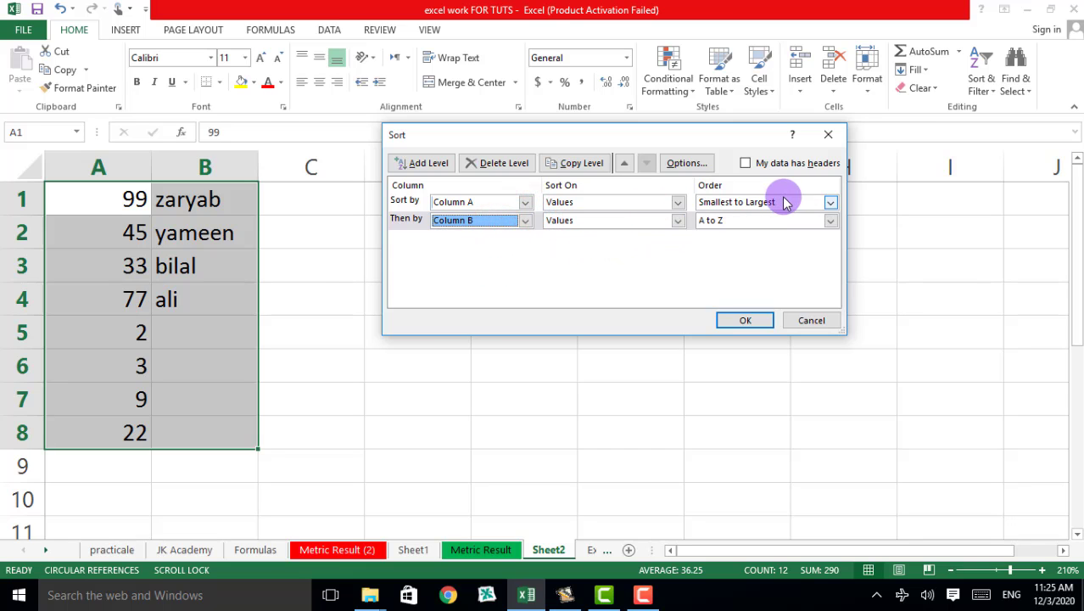
{"action": "left_click", "coordinate": [678, 207]}
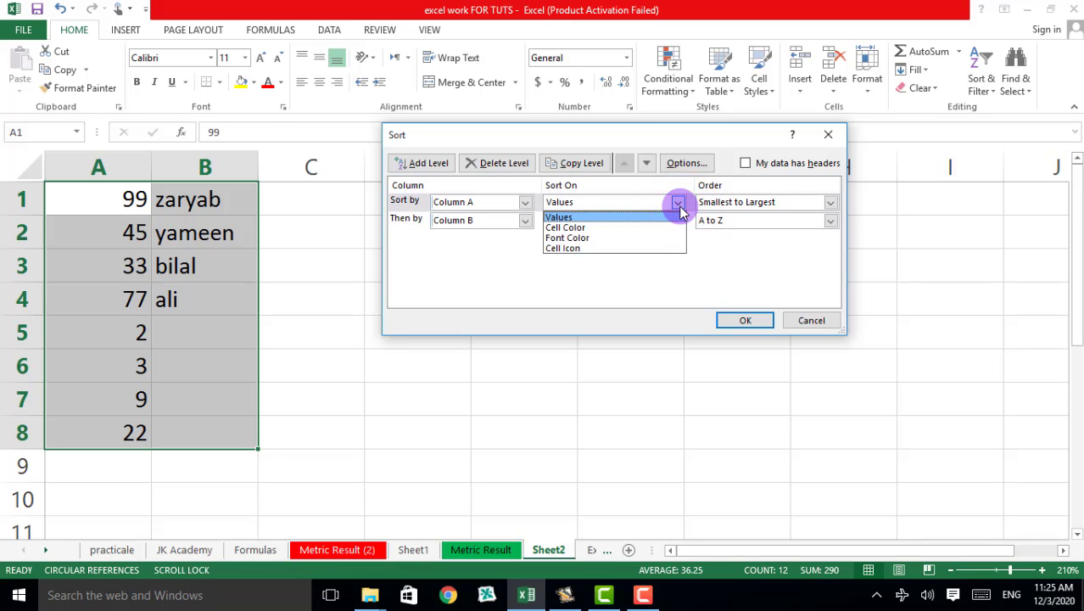
{"action": "left_click", "coordinate": [679, 205]}
{"action": "left_click", "coordinate": [679, 222]}
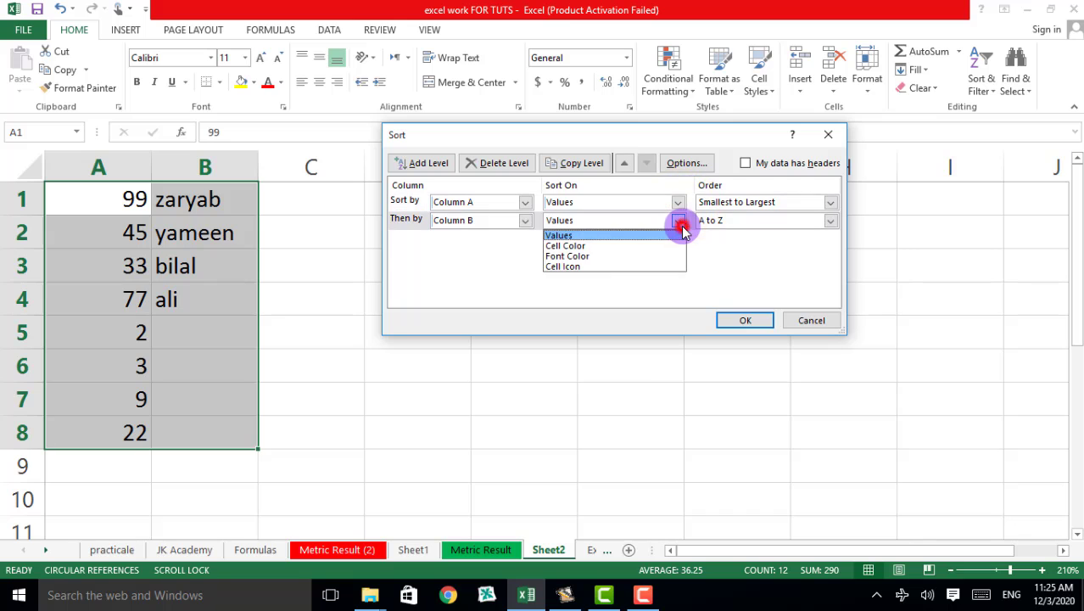
{"action": "left_click", "coordinate": [679, 222]}
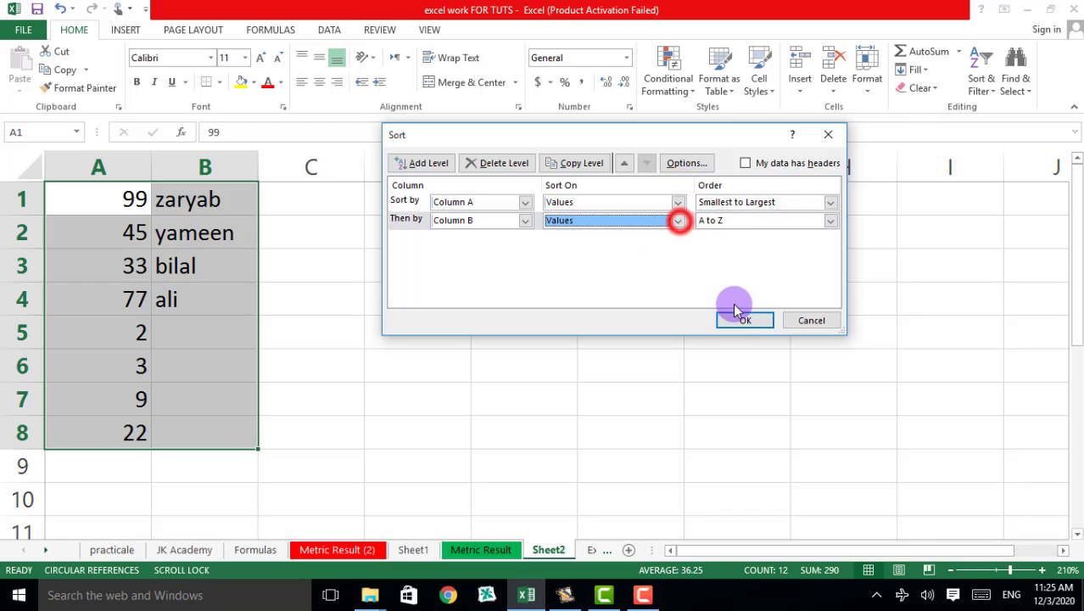
{"action": "left_click", "coordinate": [743, 319]}
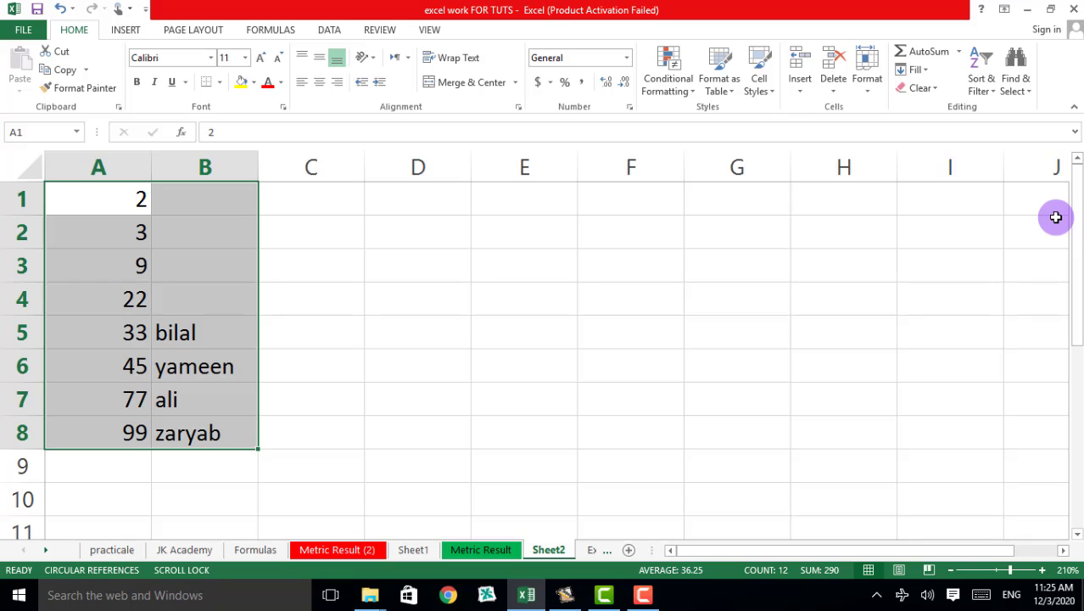
{"action": "left_click", "coordinate": [236, 240]}
{"action": "left_click_drag", "start_coordinate": [119, 192], "coordinate": [194, 417]}
{"action": "left_click", "coordinate": [412, 389]}
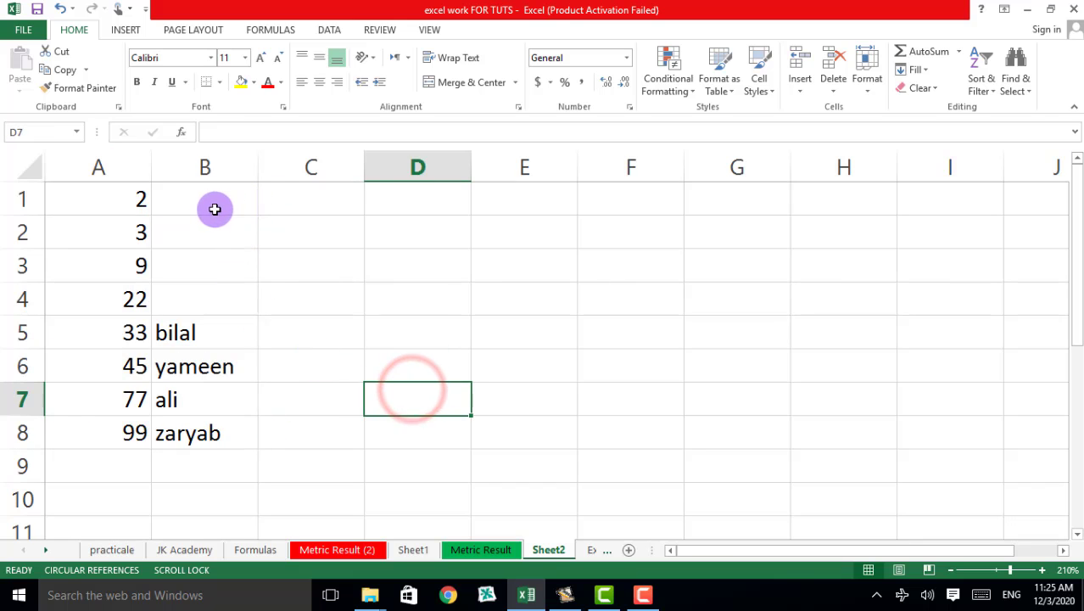
{"action": "left_click", "coordinate": [930, 52]}
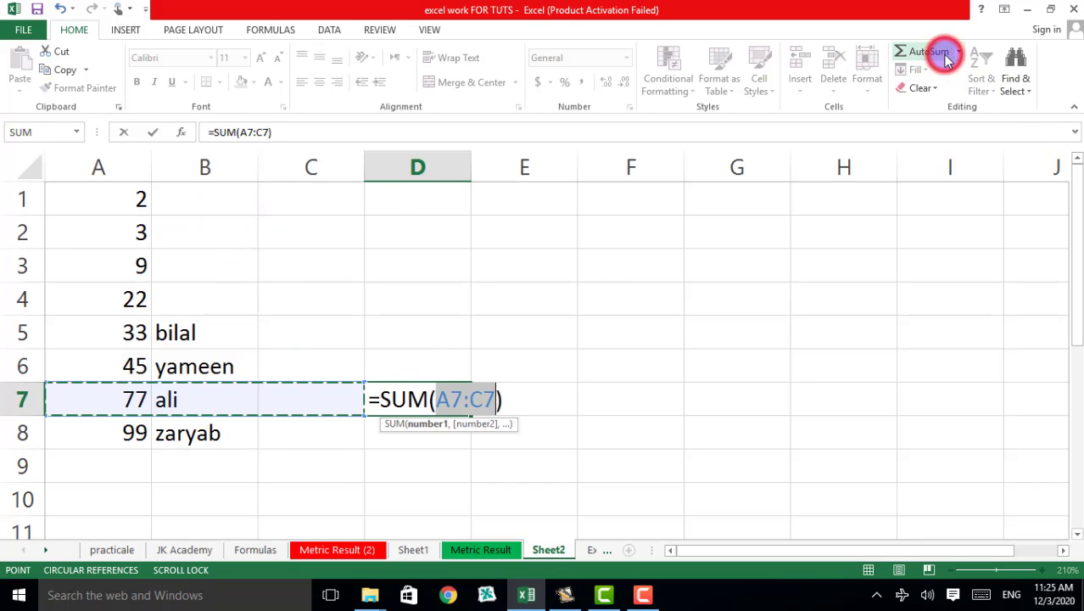
{"action": "key", "text": "BackSpace"}
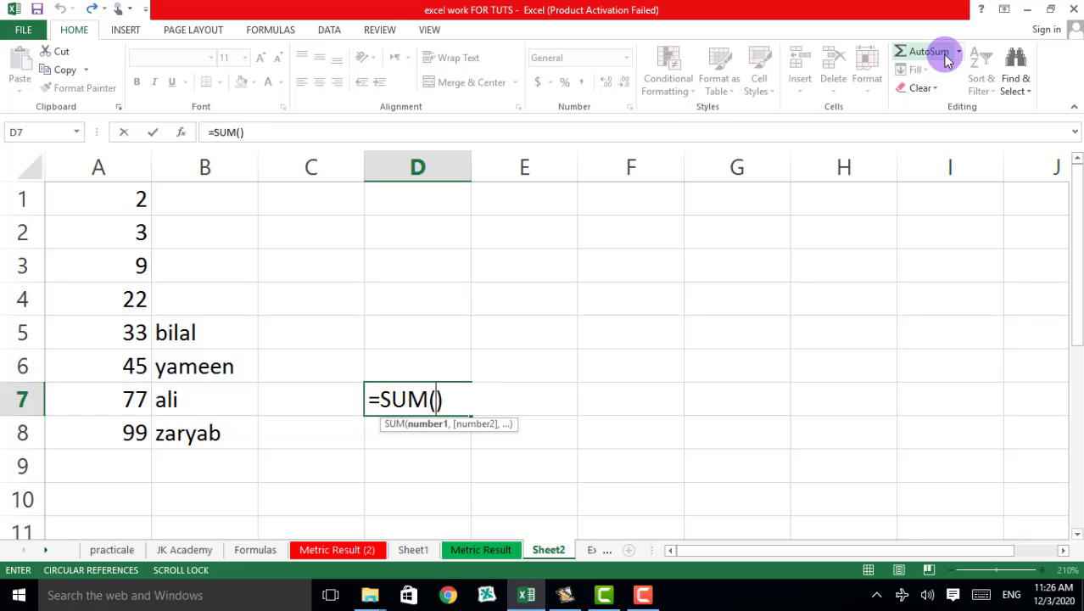
{"action": "key", "text": "ctrl+z"}
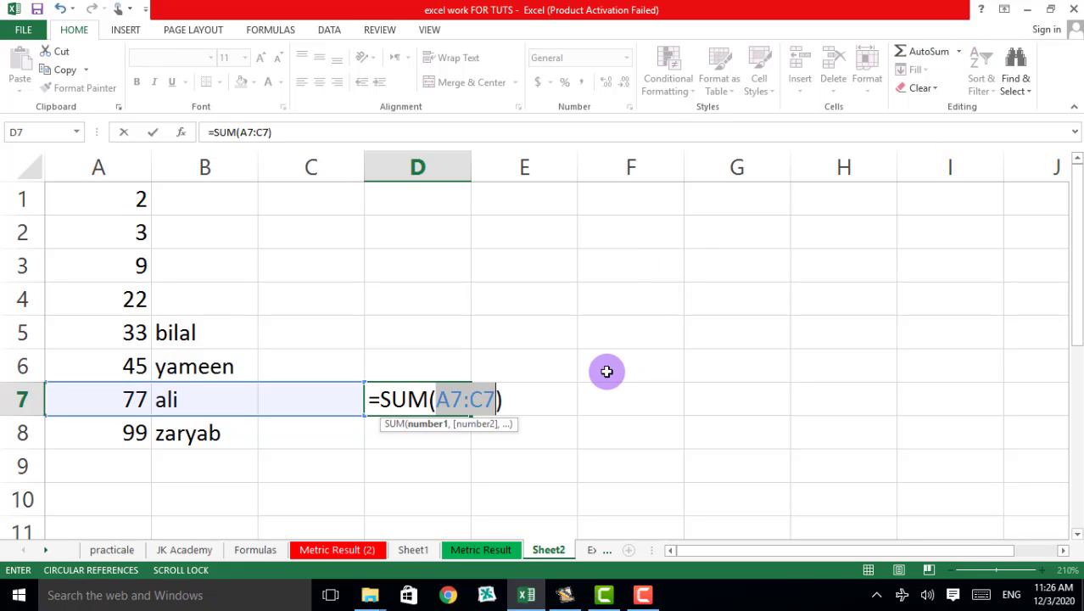
{"action": "left_click", "coordinate": [599, 372]}
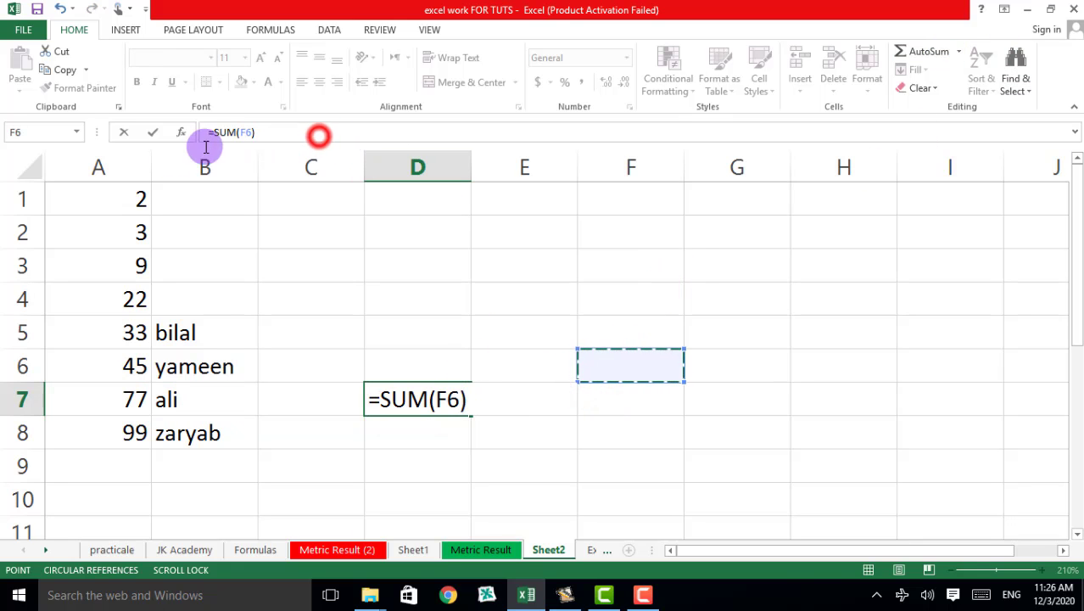
{"action": "mouse_move", "coordinate": [205, 136]}
{"action": "left_mouse_down"}
{"action": "mouse_move", "coordinate": [318, 133]}
{"action": "mouse_move", "coordinate": [203, 131]}
{"action": "left_mouse_up"}
{"action": "left_click", "coordinate": [283, 127]}
{"action": "key", "text": "BackSpace"}
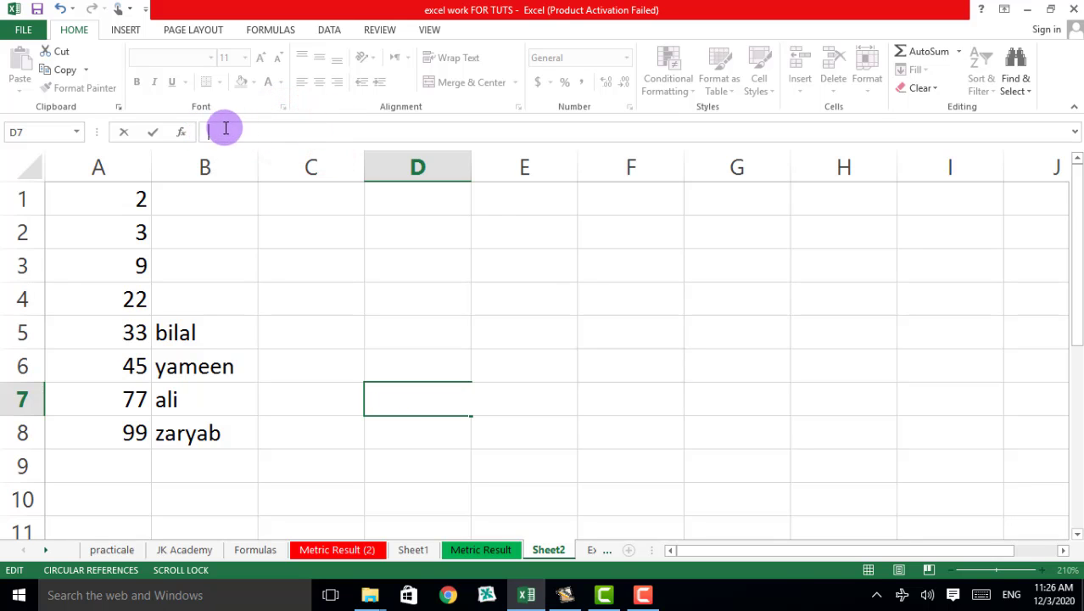
{"action": "left_click", "coordinate": [356, 306]}
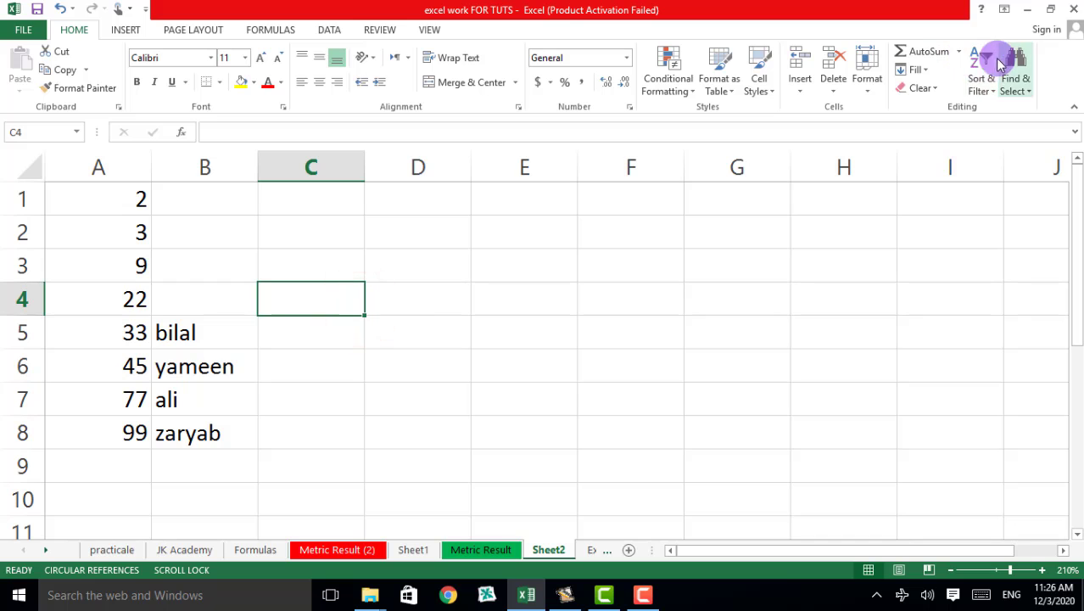
- Start a custom sort of columns A and B, delete the Column B level, and sort Column A Largest to Smallest
{"action": "left_click", "coordinate": [988, 82]}
{"action": "left_click", "coordinate": [995, 149]}
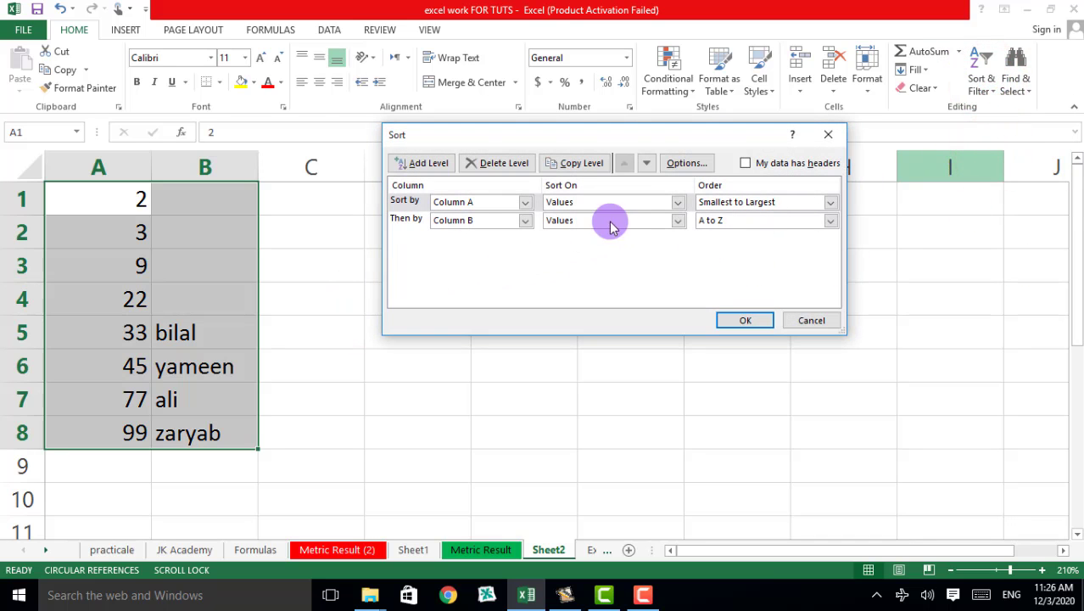
{"action": "left_click", "coordinate": [806, 226]}
{"action": "left_click", "coordinate": [830, 222]}
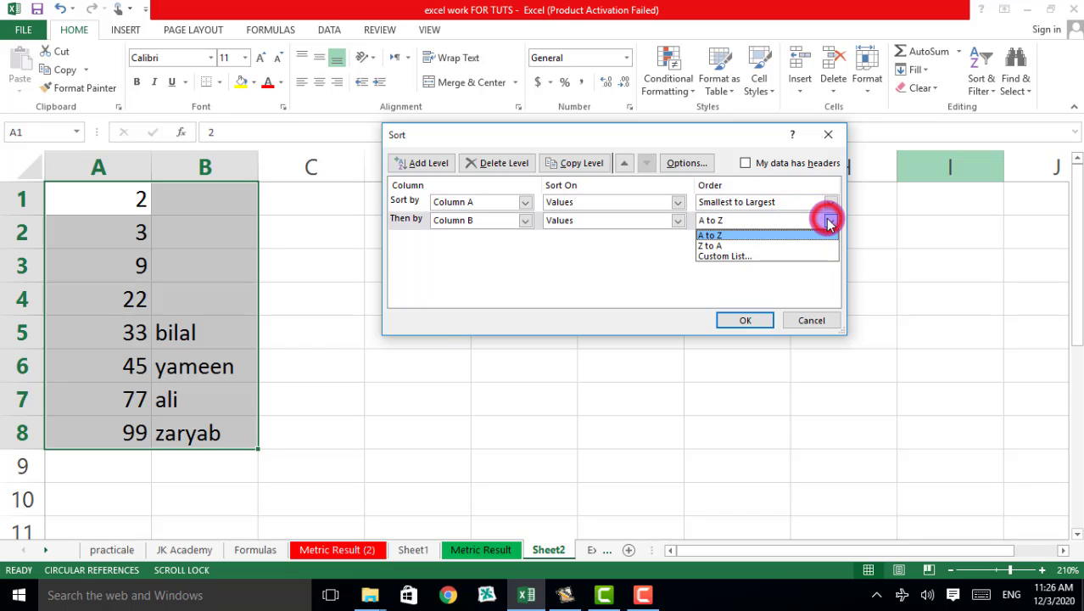
{"action": "left_click", "coordinate": [533, 240]}
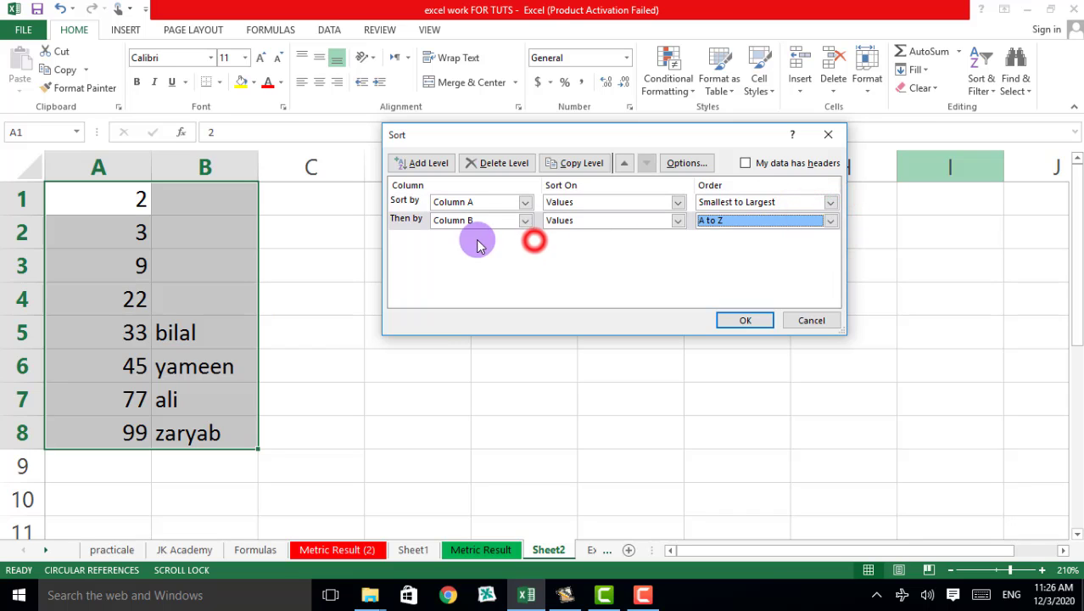
{"action": "left_click", "coordinate": [473, 167]}
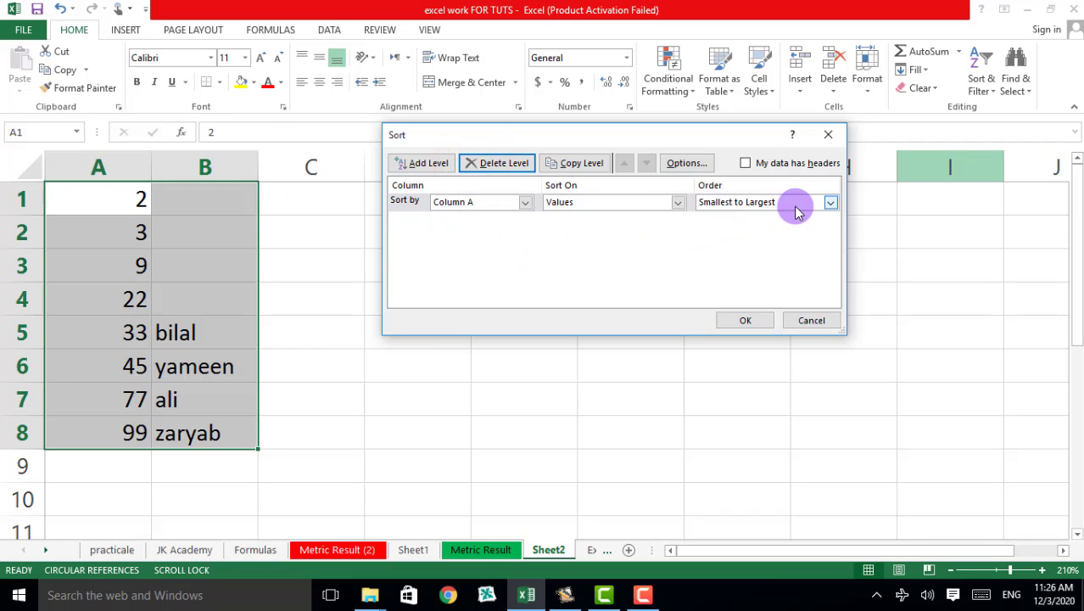
{"action": "left_click", "coordinate": [832, 204]}
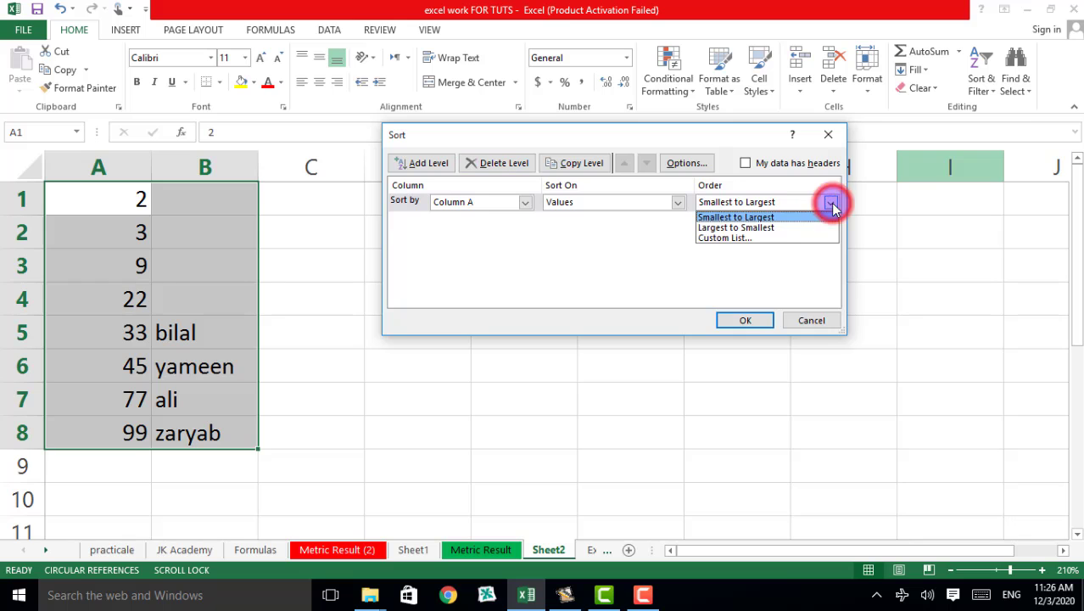
{"action": "left_click", "coordinate": [766, 228]}
{"action": "left_click", "coordinate": [734, 321]}
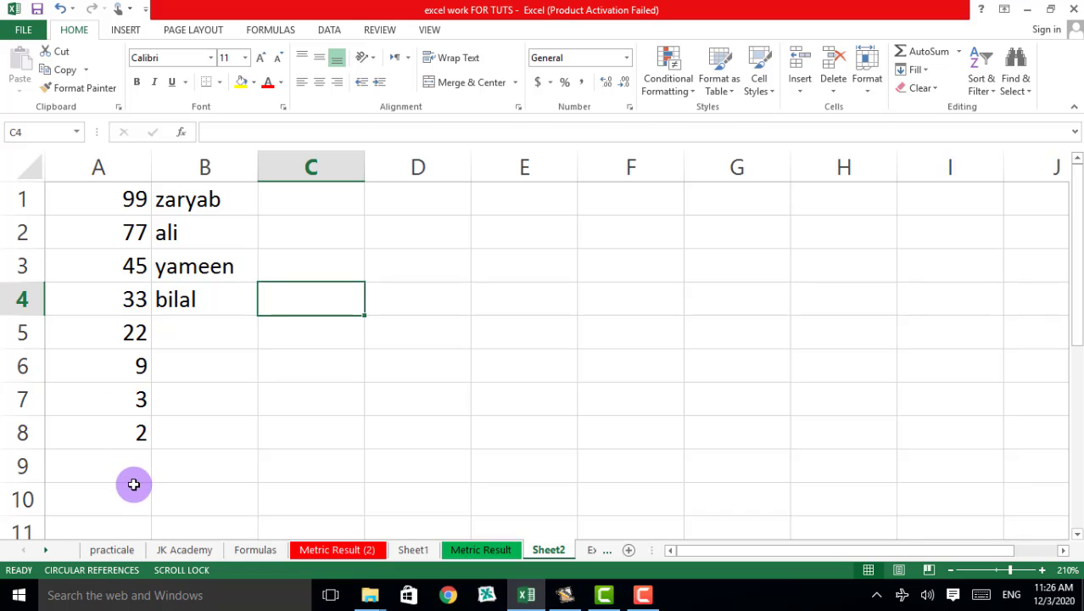
- Custom sort the data in A1:B8 by Column B on Values in A to Z order
{"action": "left_click", "coordinate": [982, 83]}
{"action": "left_click", "coordinate": [1006, 144]}
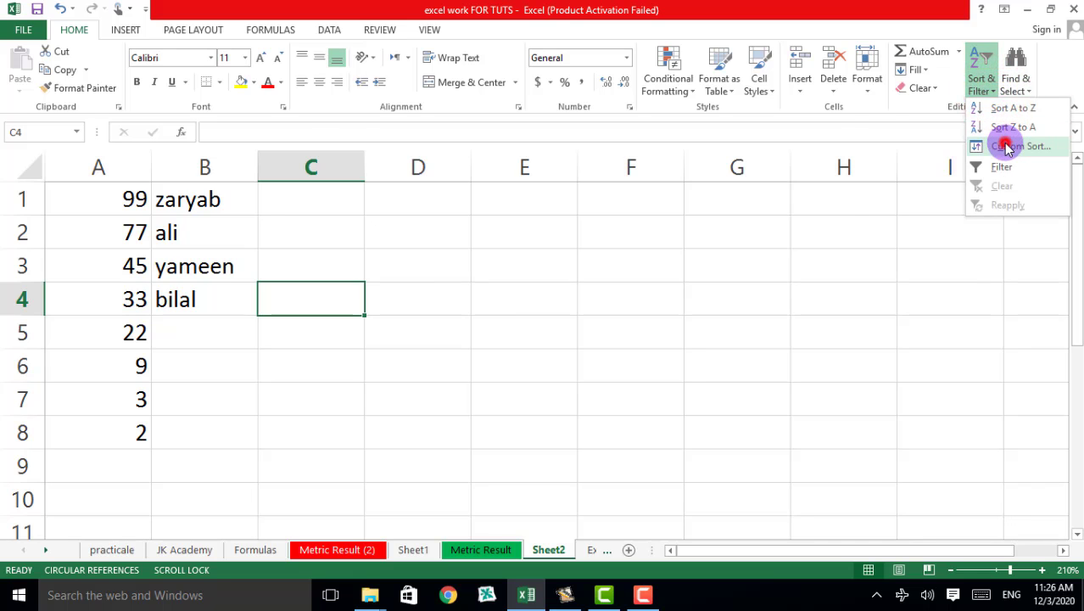
{"action": "left_click", "coordinate": [525, 202]}
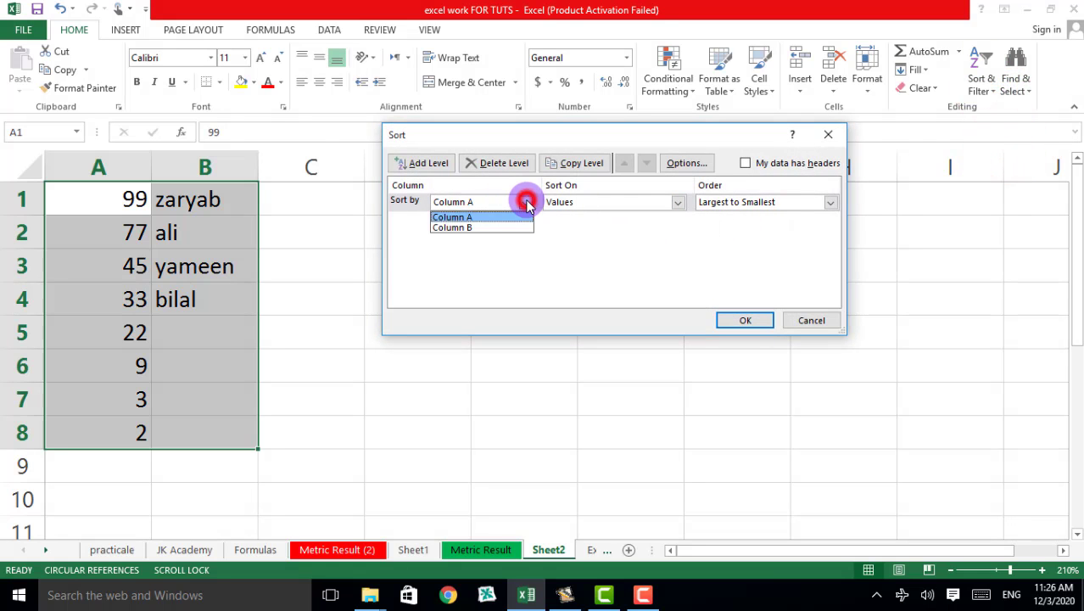
{"action": "left_click", "coordinate": [491, 224]}
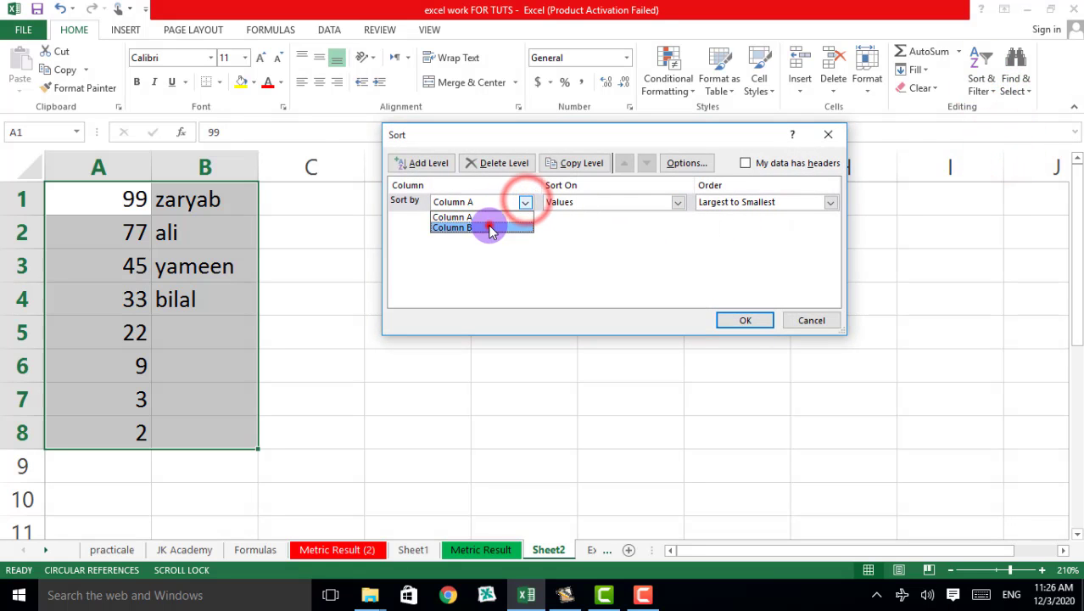
{"action": "left_click", "coordinate": [831, 204]}
{"action": "left_click", "coordinate": [832, 203]}
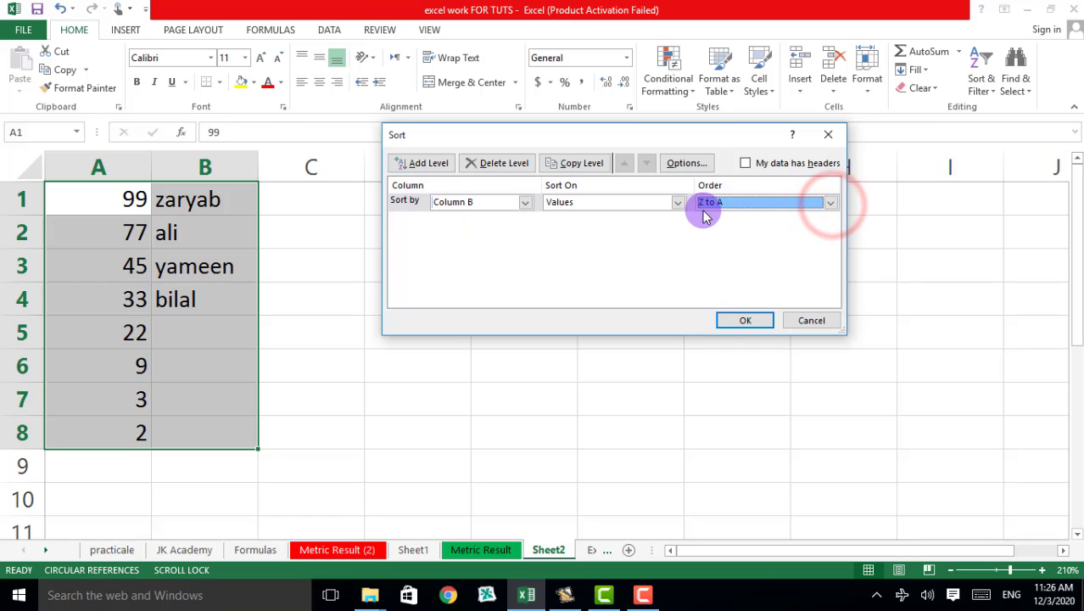
{"action": "left_click", "coordinate": [831, 204]}
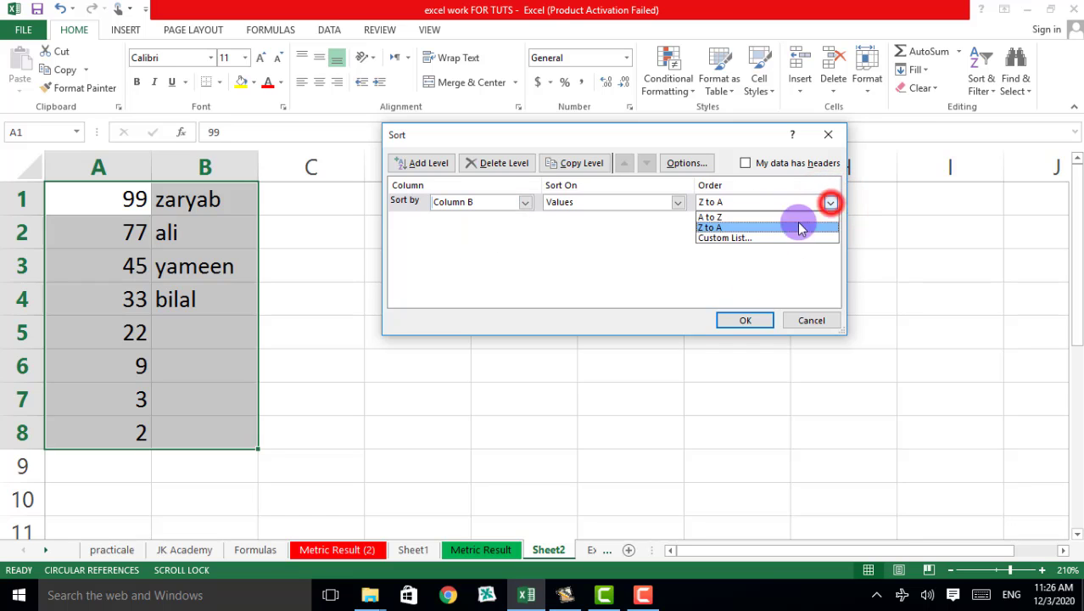
{"action": "left_click", "coordinate": [750, 218]}
{"action": "left_click", "coordinate": [729, 321]}
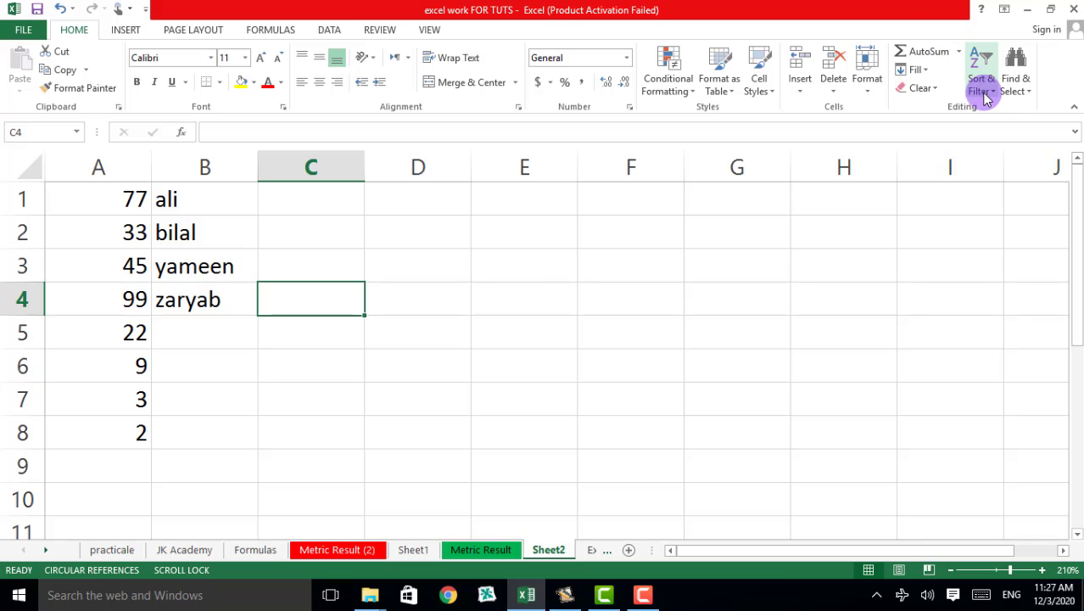
- On the Metric Result sheet, turn on filtering for the results table from its Name header cell
{"action": "left_click", "coordinate": [498, 551]}
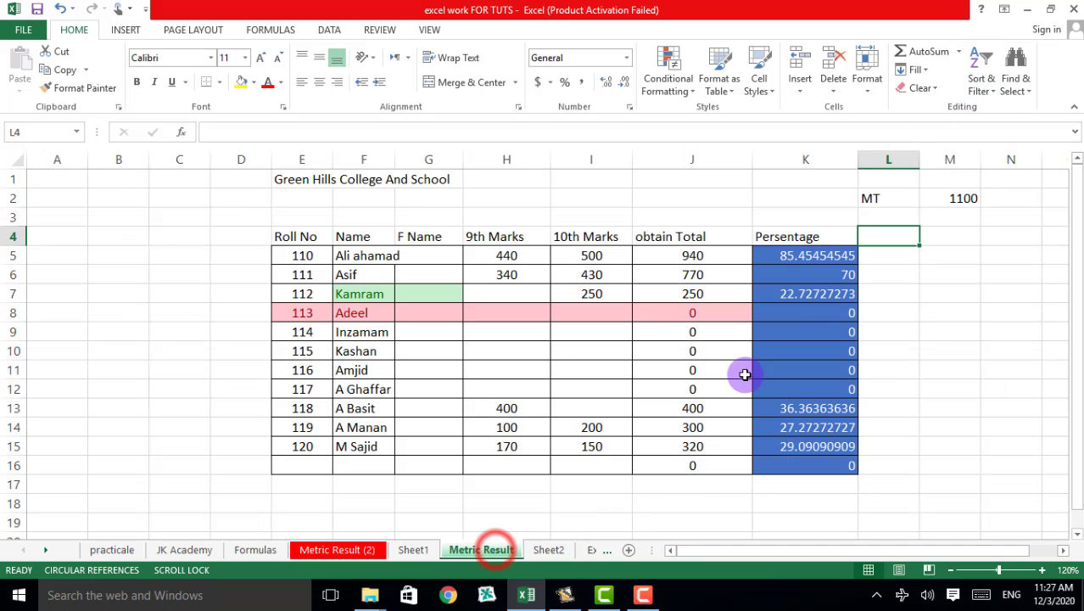
{"action": "left_click", "coordinate": [551, 552]}
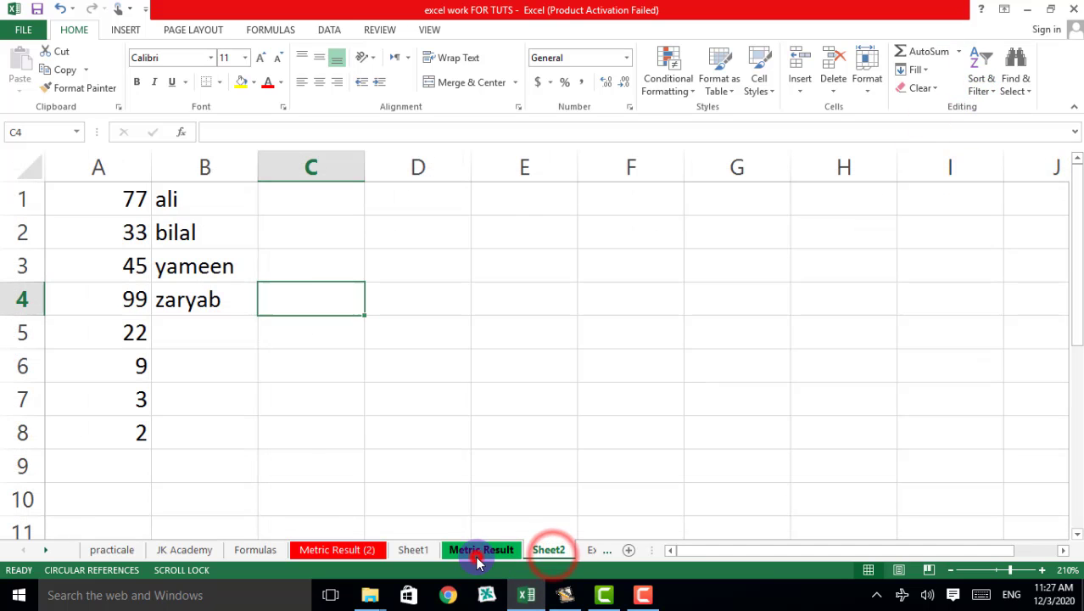
{"action": "left_click", "coordinate": [479, 553]}
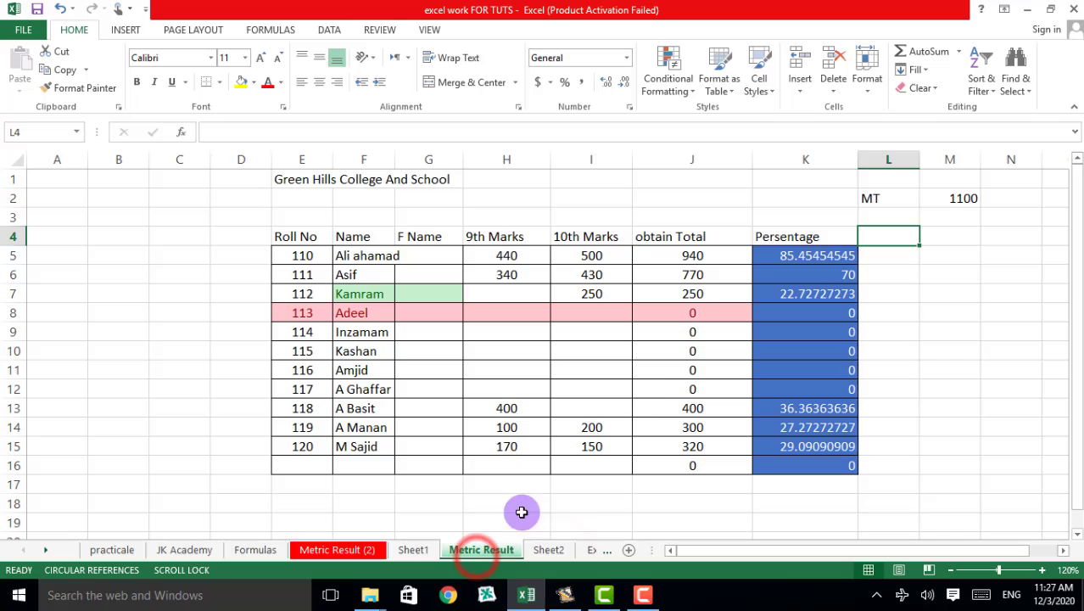
{"action": "left_click", "coordinate": [987, 83]}
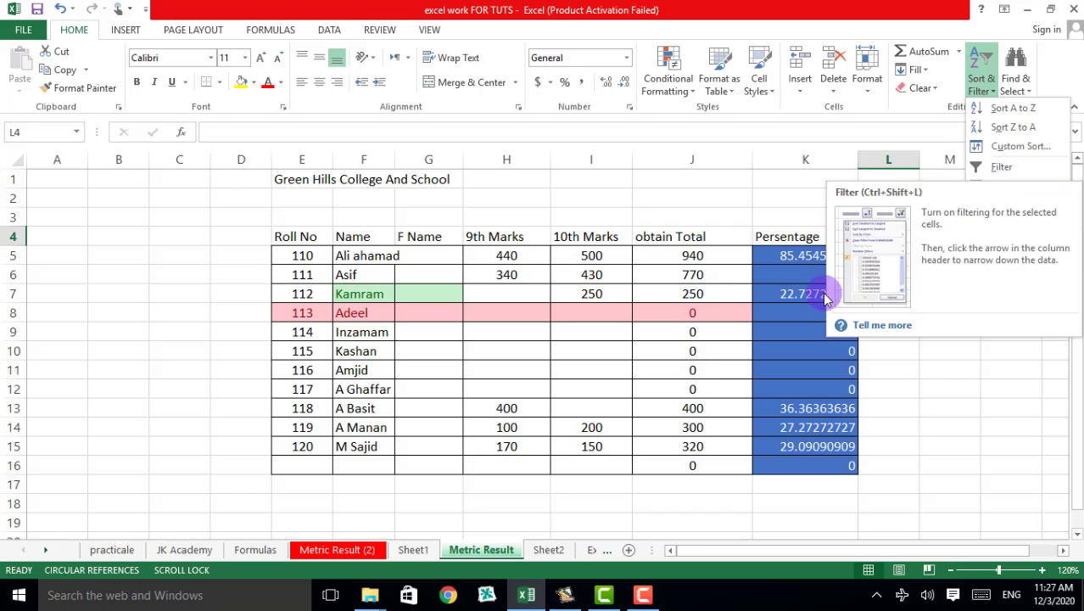
{"action": "left_click", "coordinate": [939, 361]}
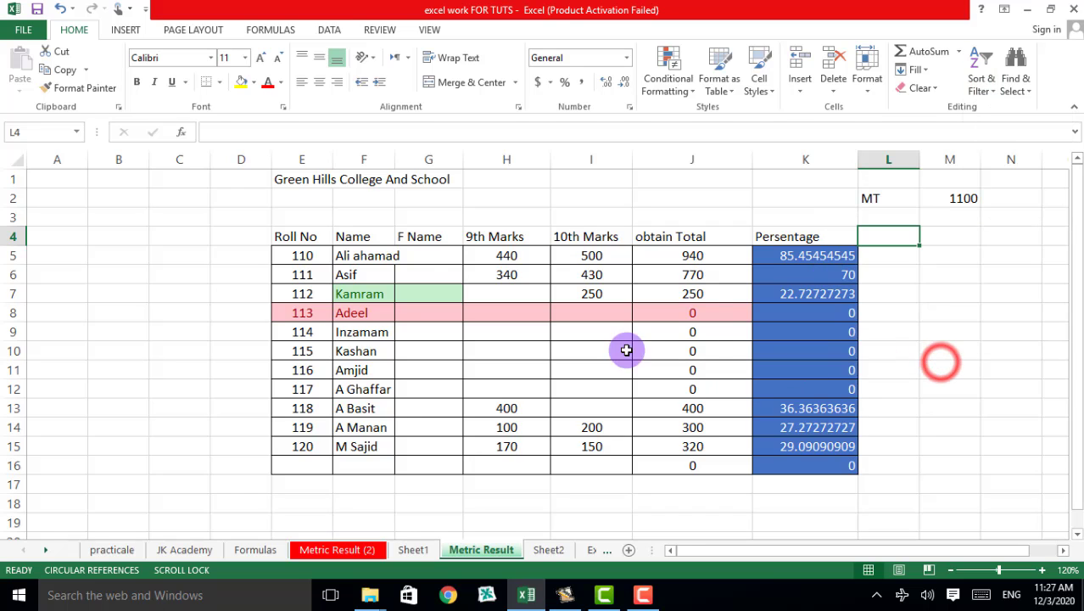
{"action": "left_click", "coordinate": [360, 238]}
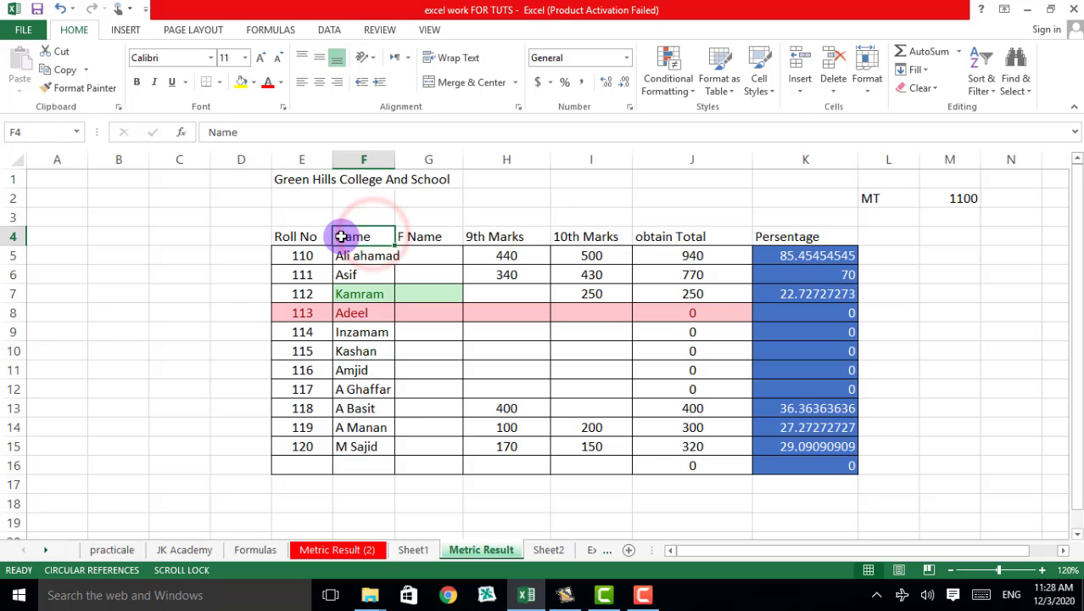
{"action": "left_click_drag", "start_coordinate": [357, 233], "coordinate": [387, 444]}
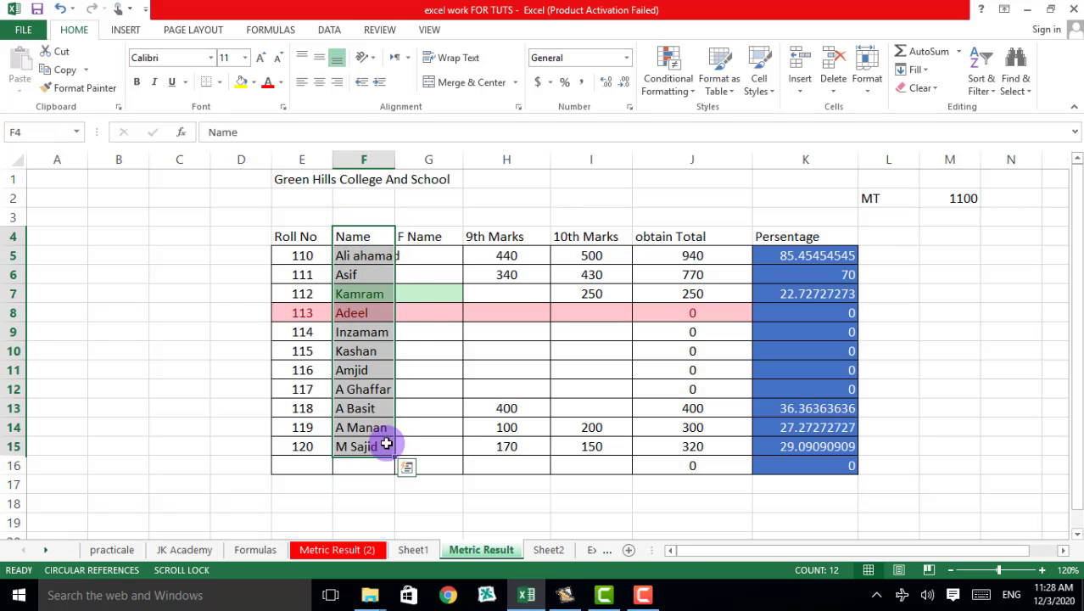
{"action": "left_click", "coordinate": [377, 238]}
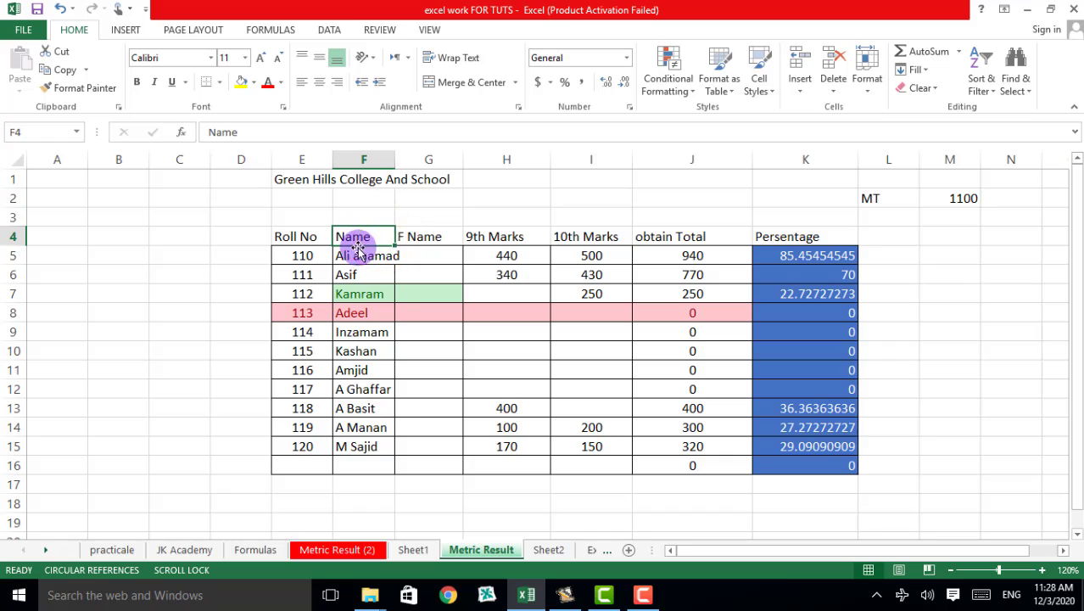
{"action": "left_click", "coordinate": [990, 95]}
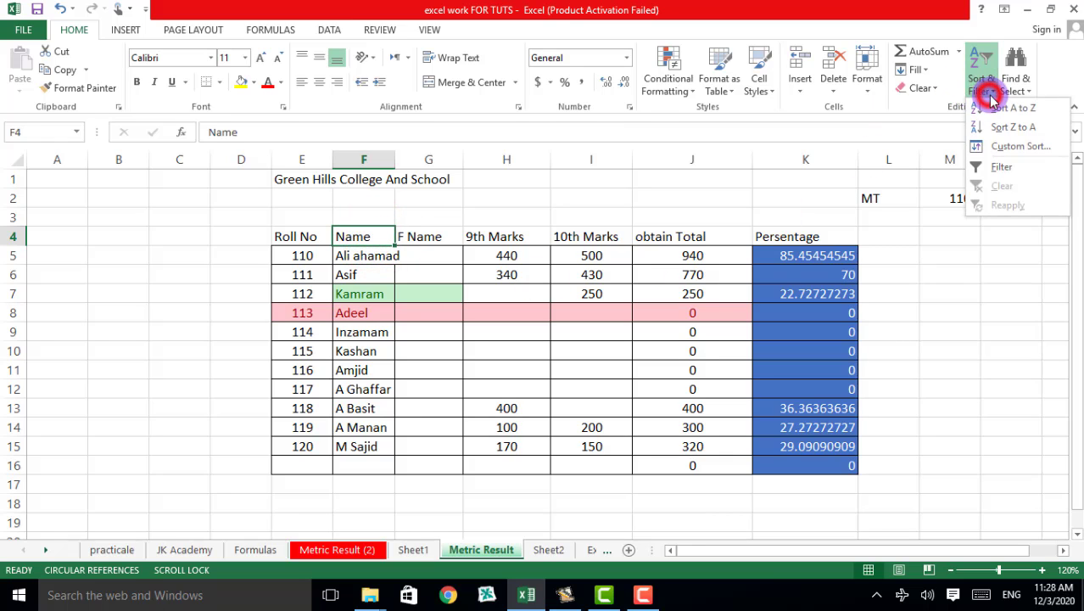
{"action": "left_click", "coordinate": [999, 169]}
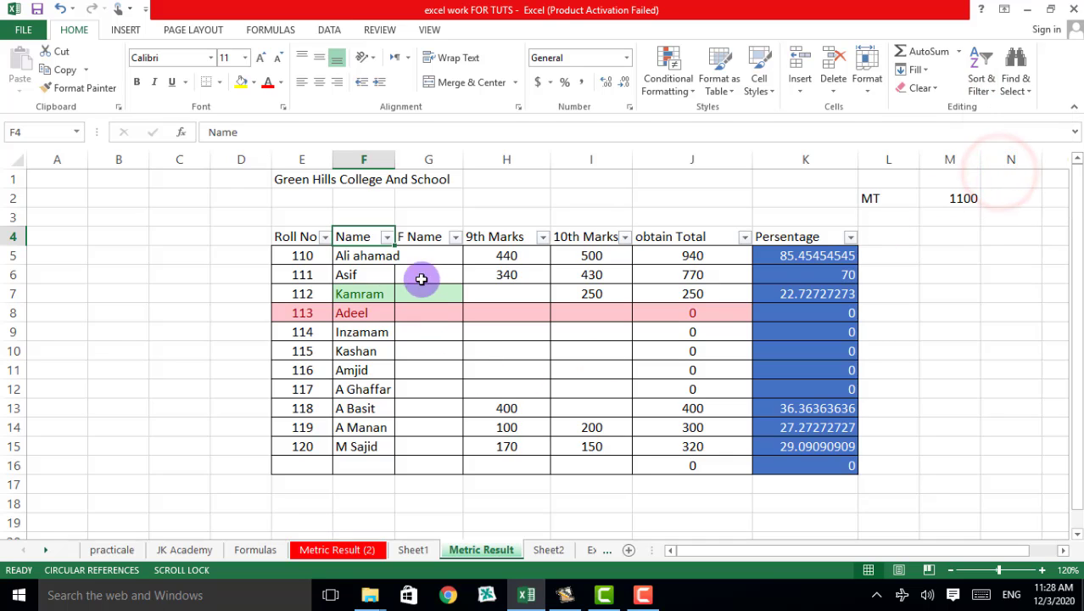
- Filter the Name column so that only the student in row 5 is shown
{"action": "left_click", "coordinate": [386, 237]}
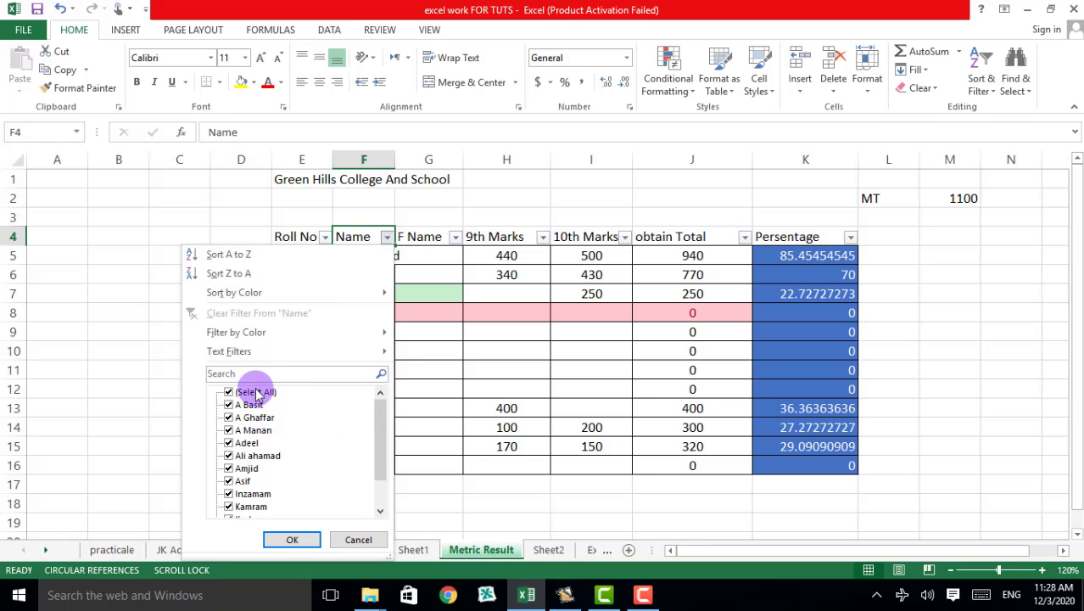
{"action": "left_click", "coordinate": [229, 392]}
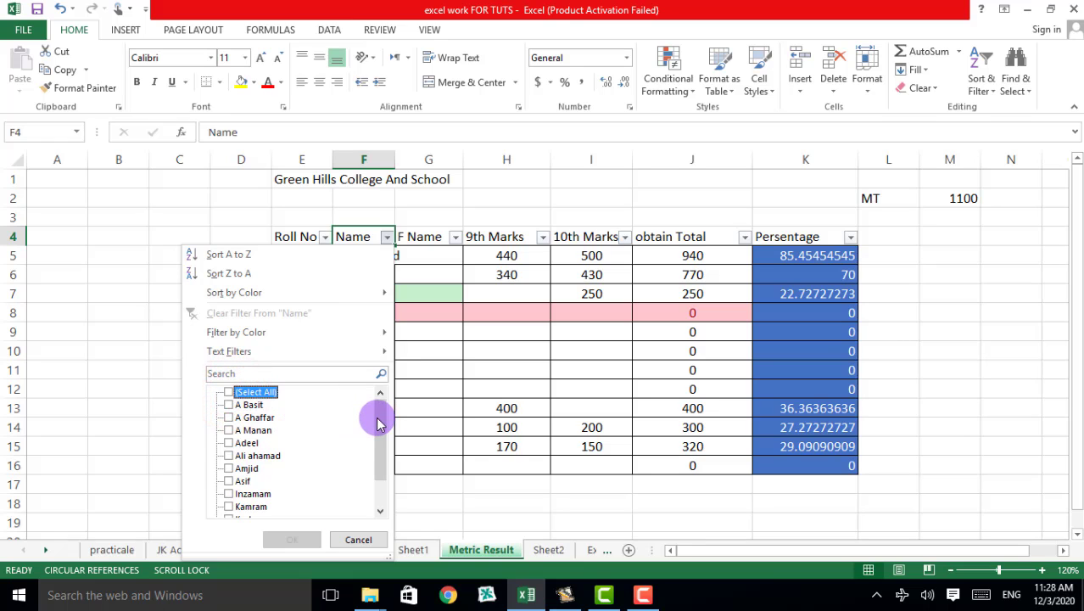
{"action": "left_click_drag", "start_coordinate": [379, 430], "coordinate": [375, 420]}
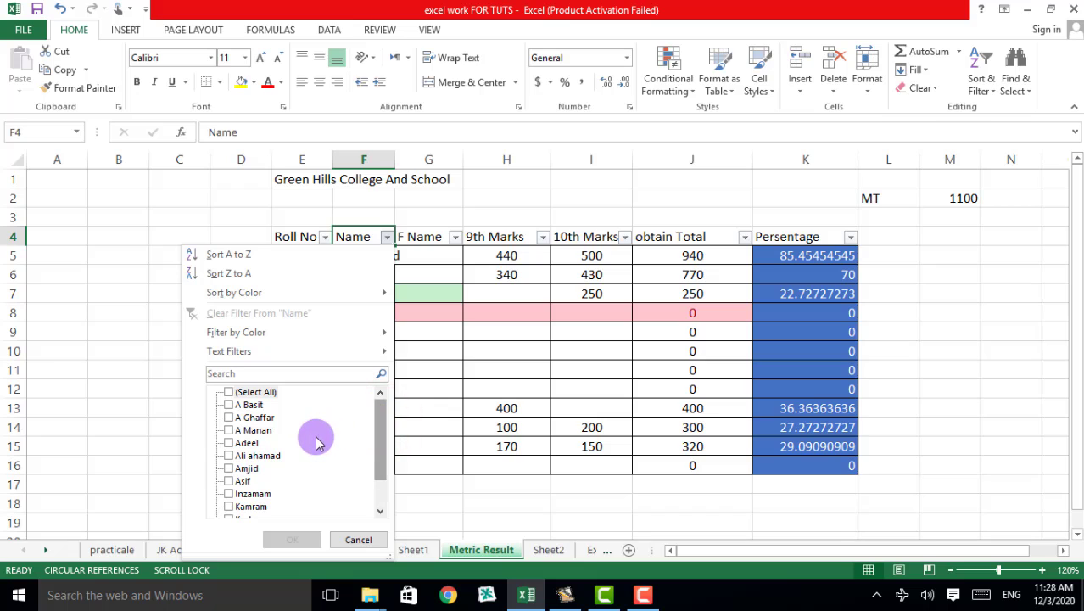
{"action": "left_click", "coordinate": [229, 456]}
{"action": "left_click", "coordinate": [292, 540]}
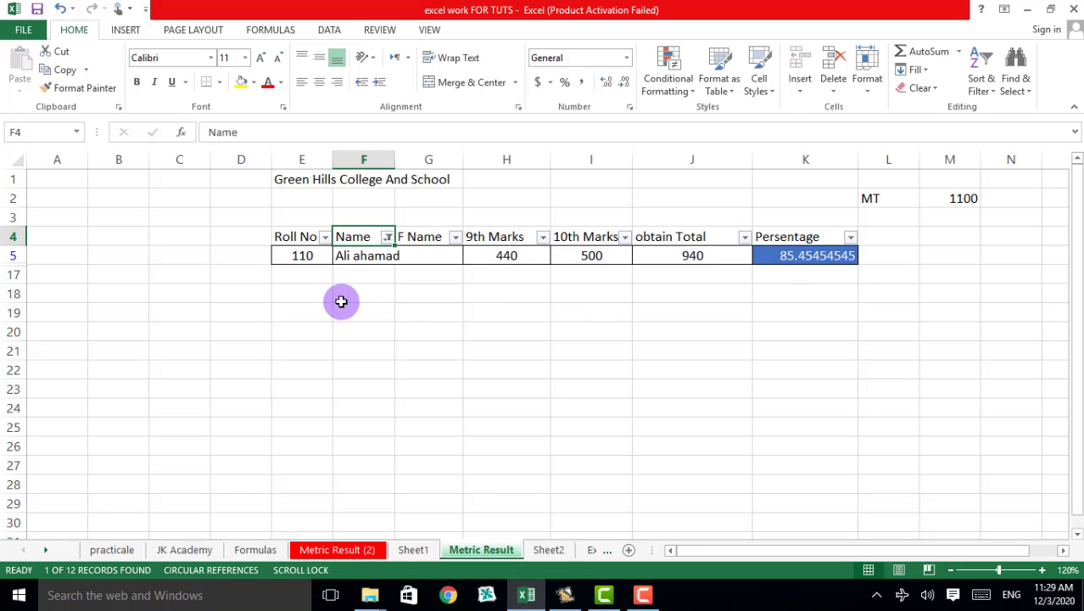
- Select all names again in the Name column's filter to show every record
{"action": "left_click", "coordinate": [387, 240]}
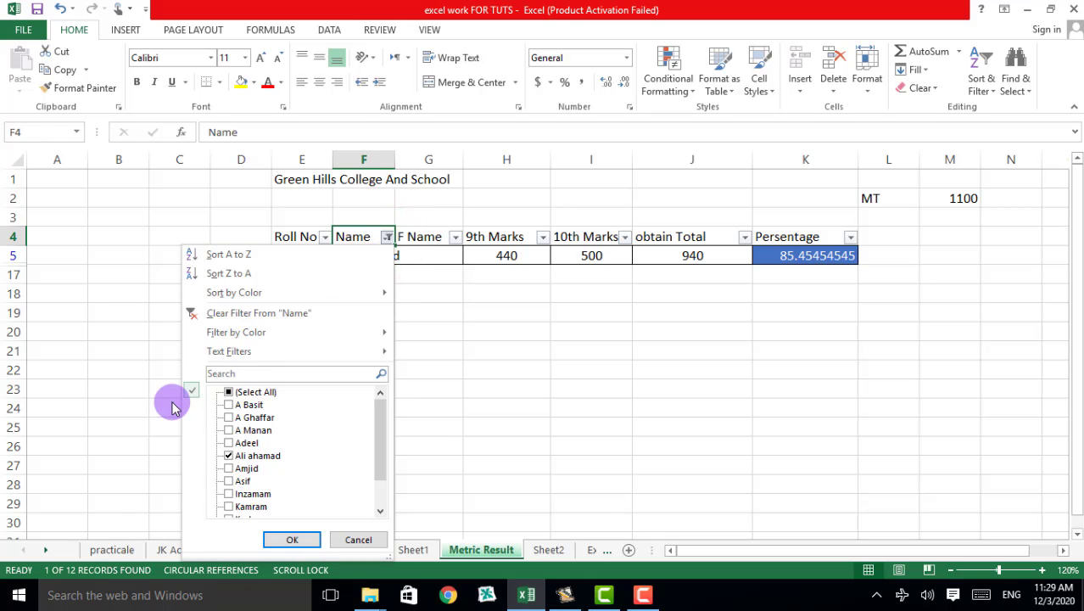
{"action": "left_click", "coordinate": [228, 394]}
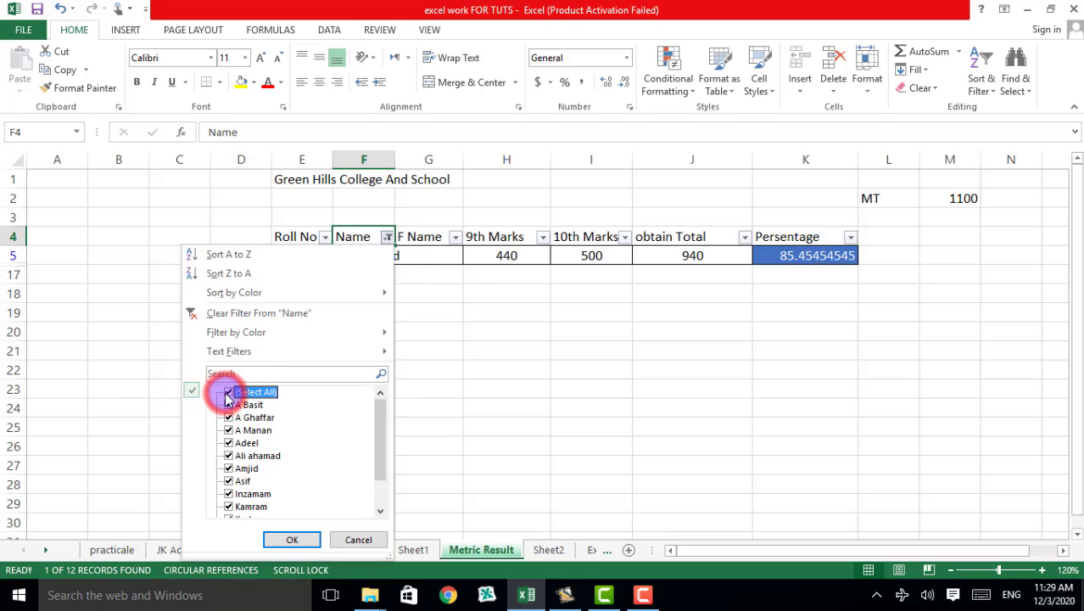
{"action": "left_click", "coordinate": [292, 539]}
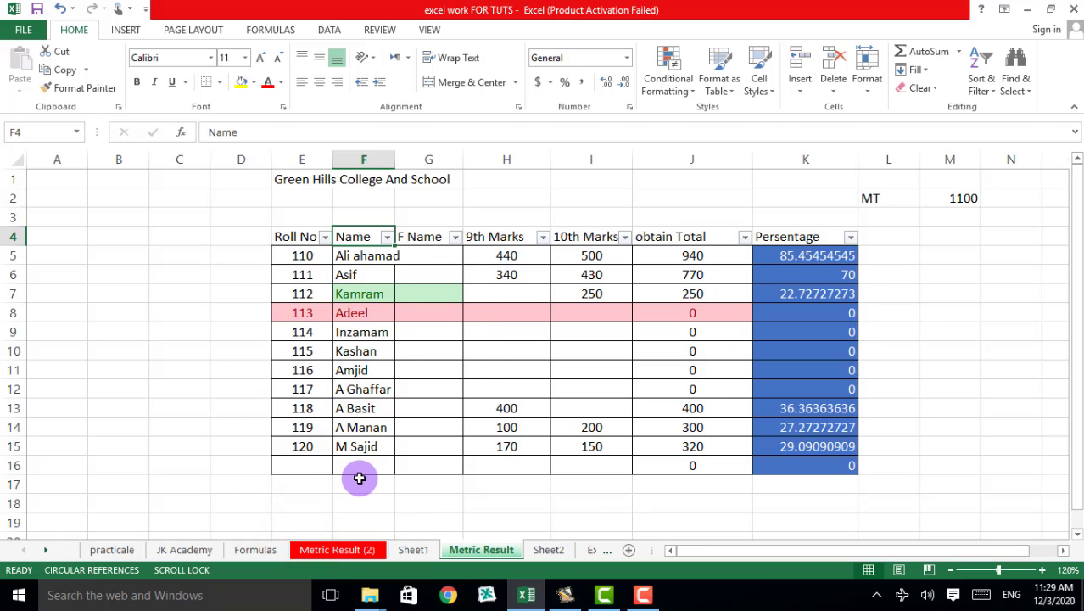
- Filter the 9th Marks column so that only records with 400 marks are shown
{"action": "left_click", "coordinate": [545, 242]}
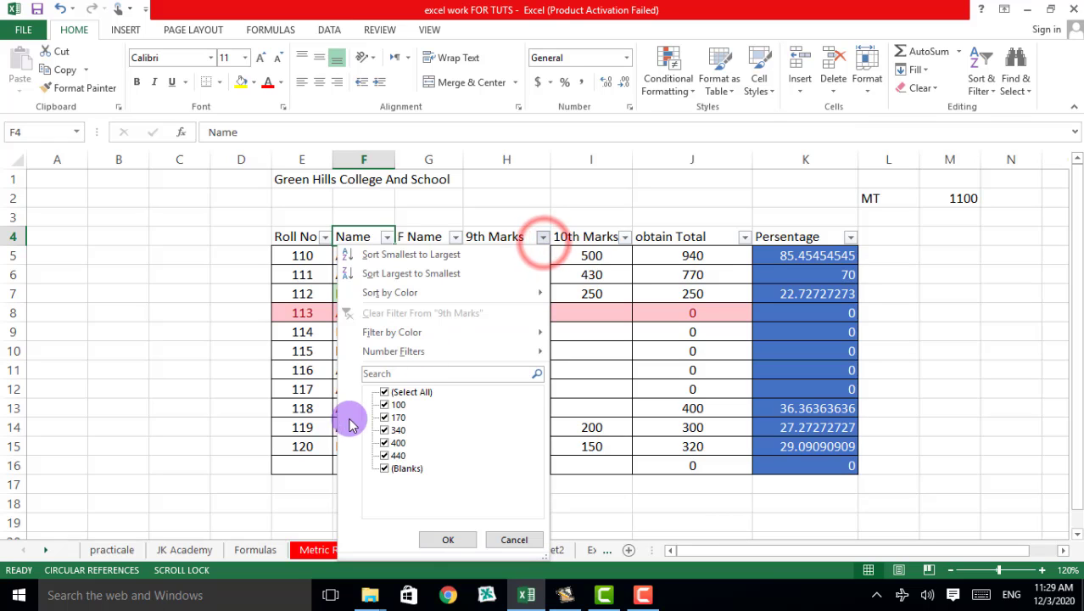
{"action": "left_click", "coordinate": [388, 396]}
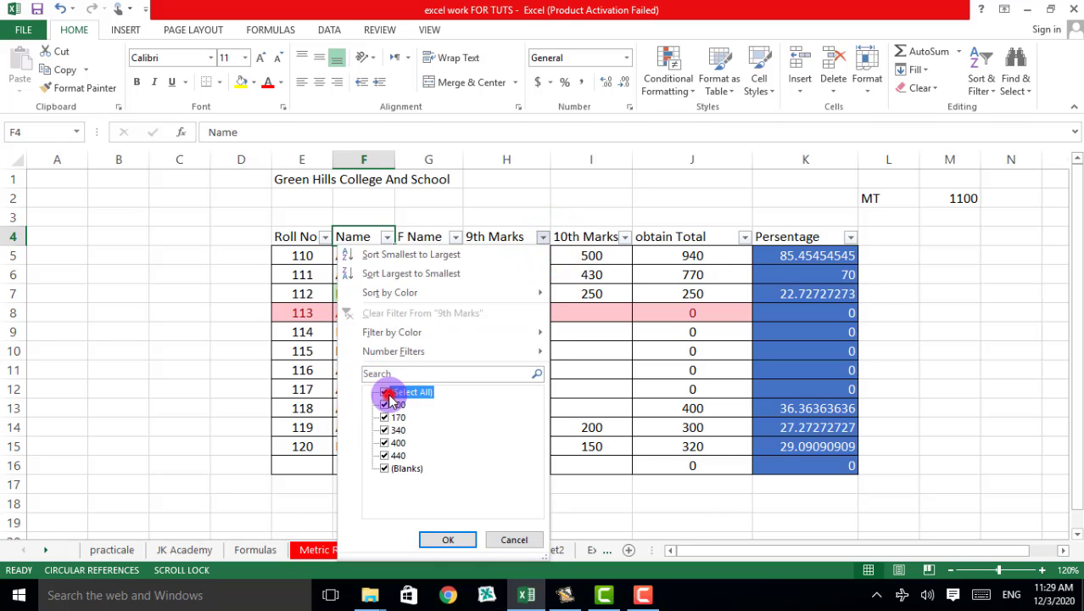
{"action": "left_click", "coordinate": [385, 443]}
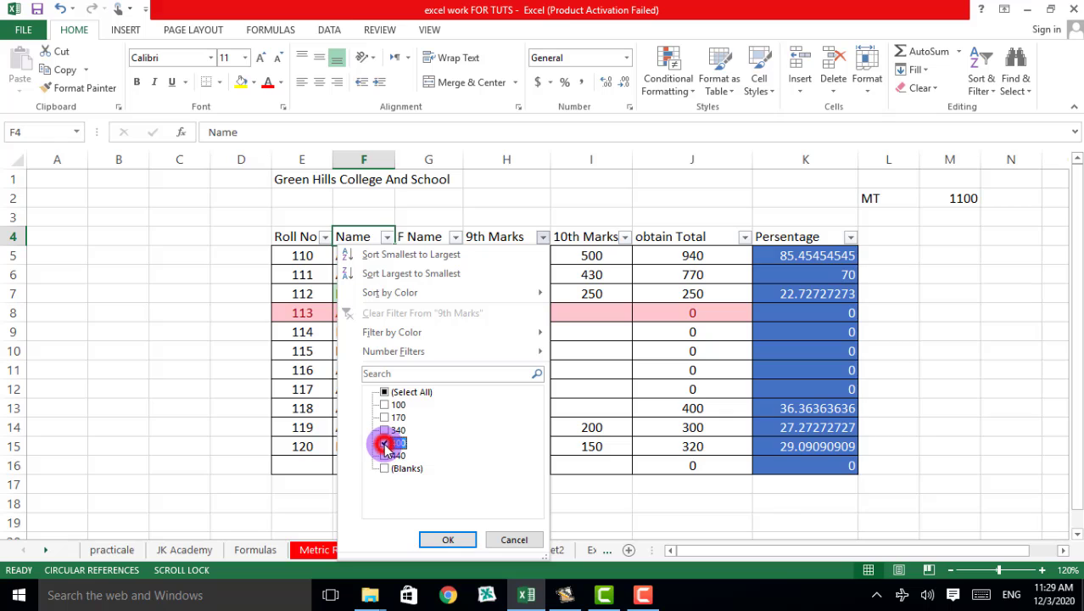
{"action": "left_click", "coordinate": [450, 538]}
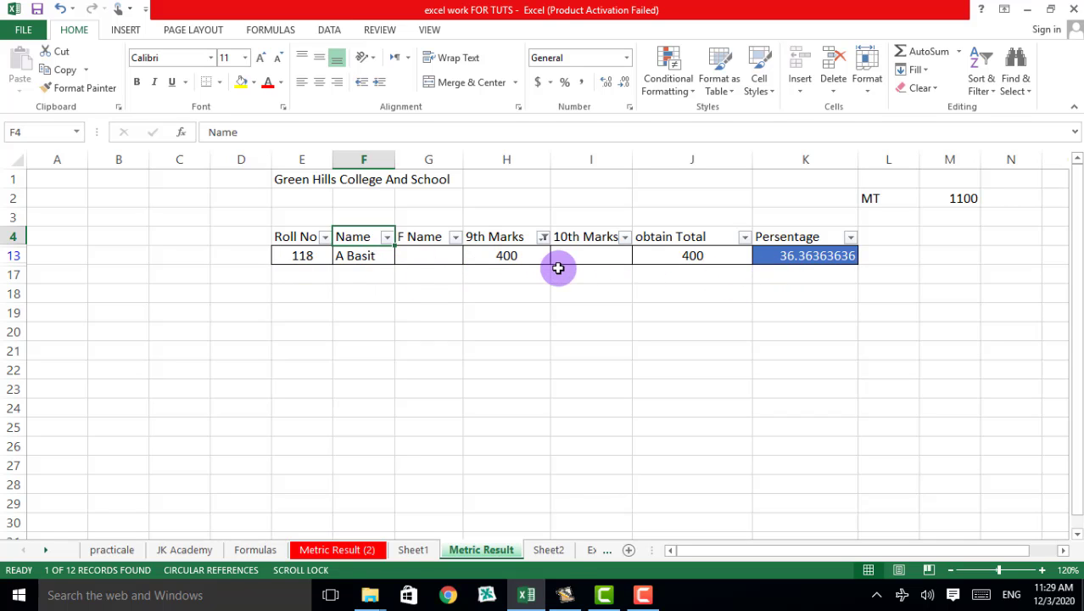
{"action": "left_click", "coordinate": [456, 240]}
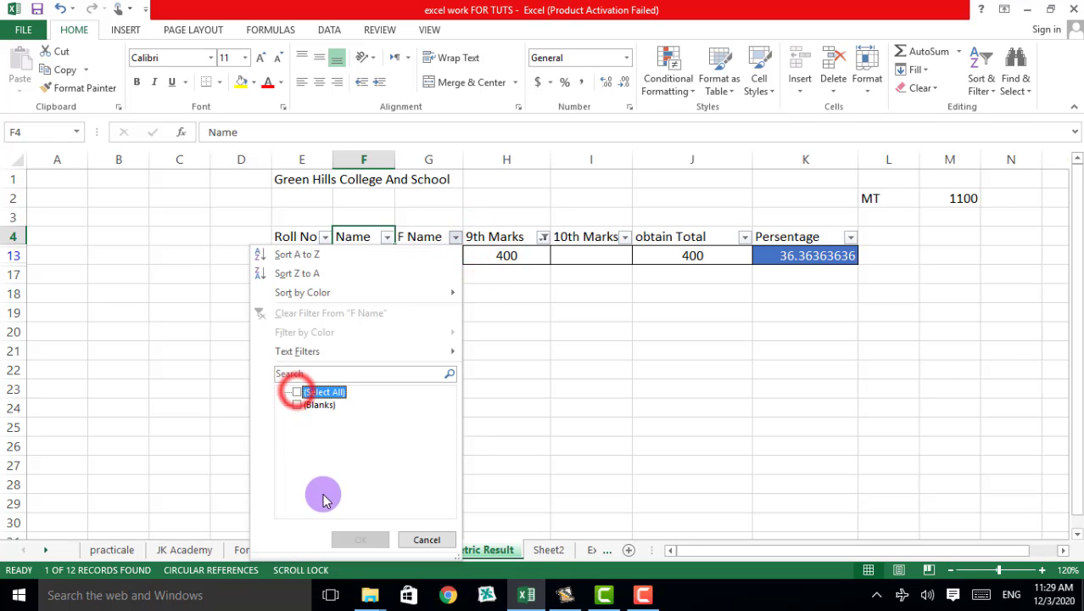
{"action": "left_click", "coordinate": [296, 392]}
{"action": "left_click", "coordinate": [529, 379]}
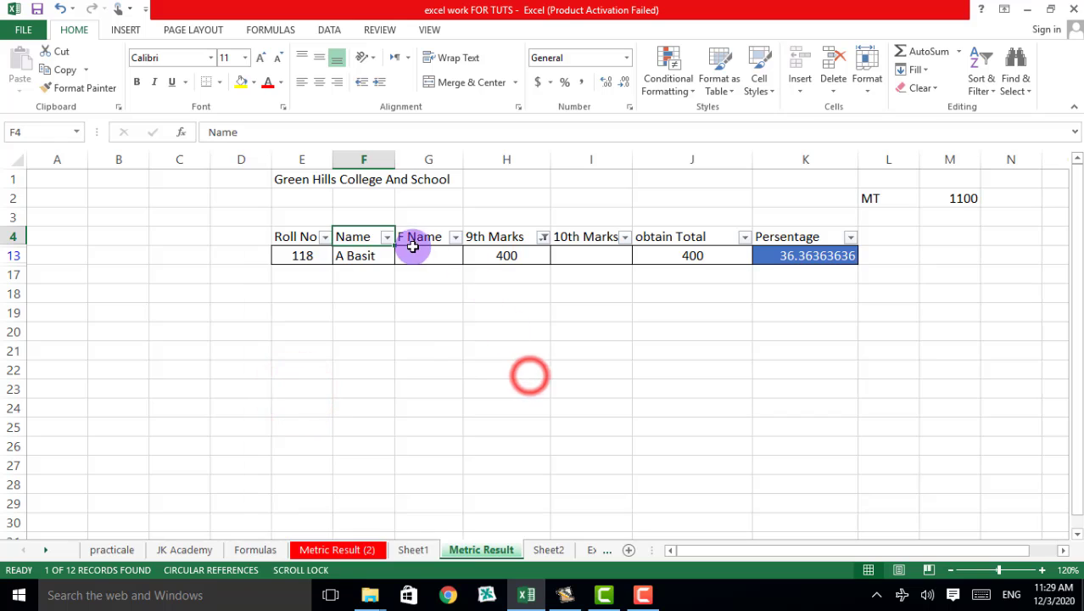
- Select all values again in the 9th Marks column's filter to show every record
{"action": "left_click", "coordinate": [544, 238]}
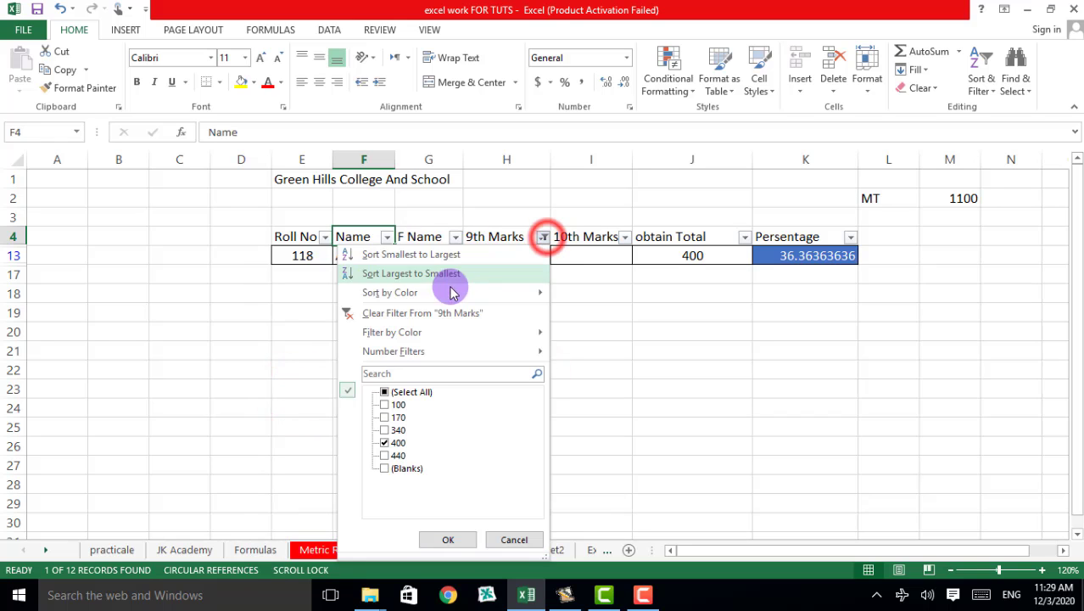
{"action": "left_click", "coordinate": [385, 393]}
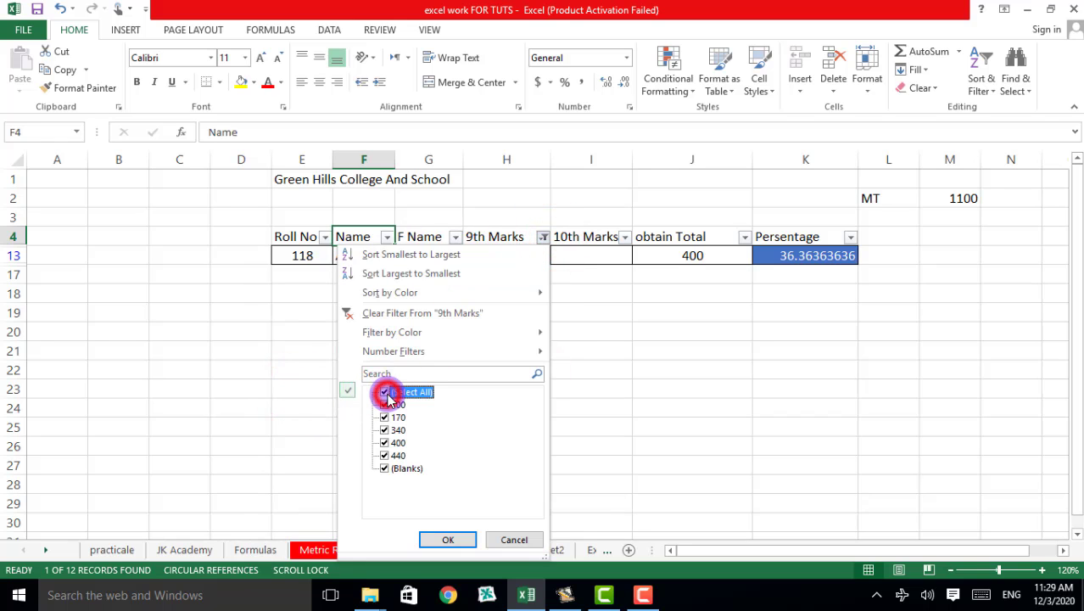
{"action": "left_click", "coordinate": [437, 539]}
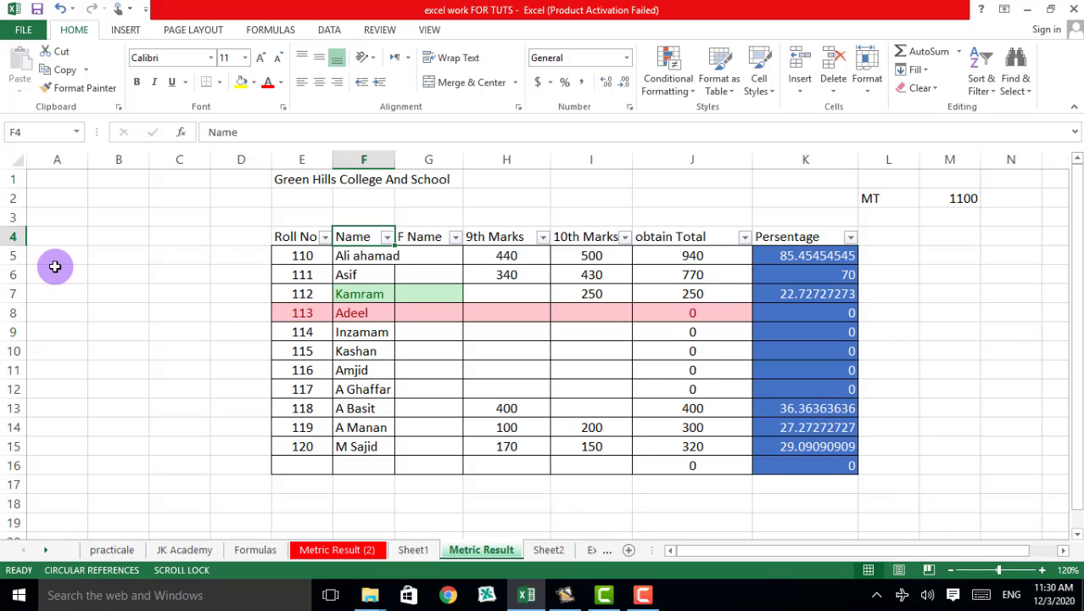
- Merge and center the school title across E1:K3 and align it to the middle vertically
{"action": "left_click", "coordinate": [247, 238]}
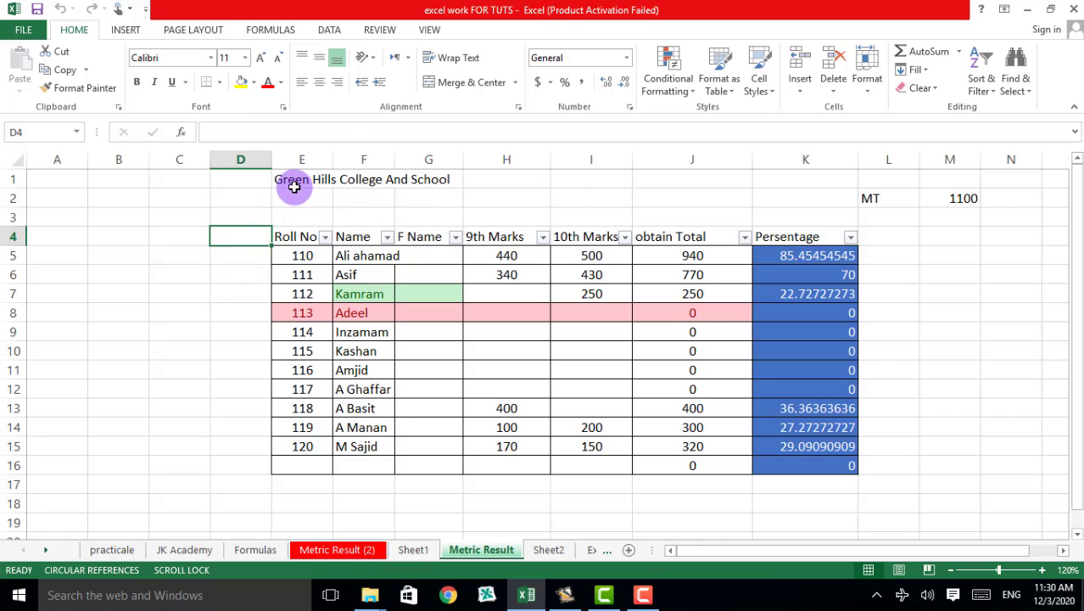
{"action": "left_click_drag", "start_coordinate": [295, 185], "coordinate": [821, 211]}
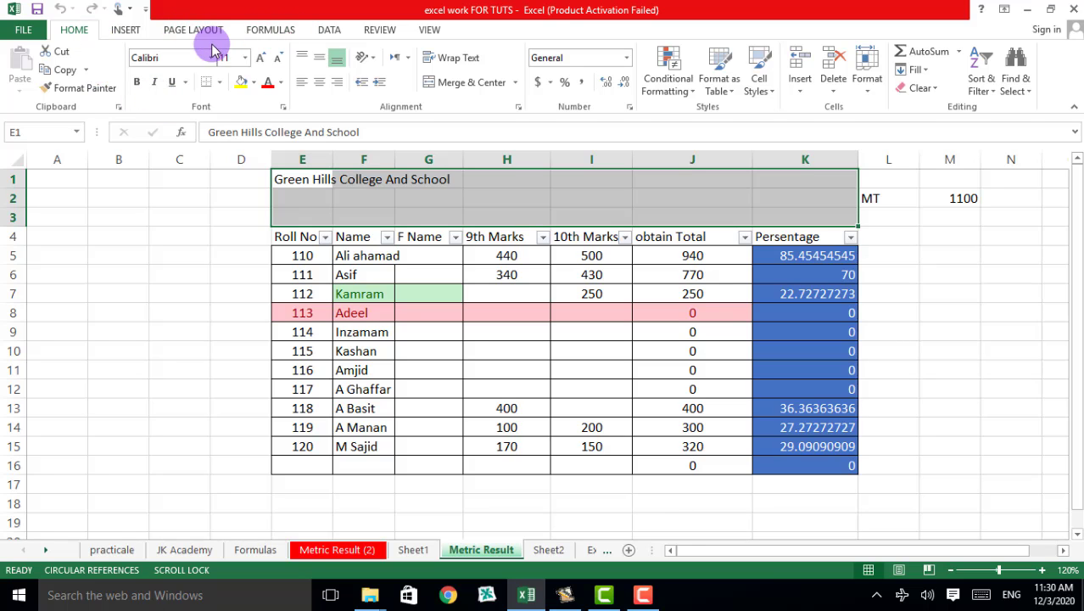
{"action": "left_click", "coordinate": [427, 81]}
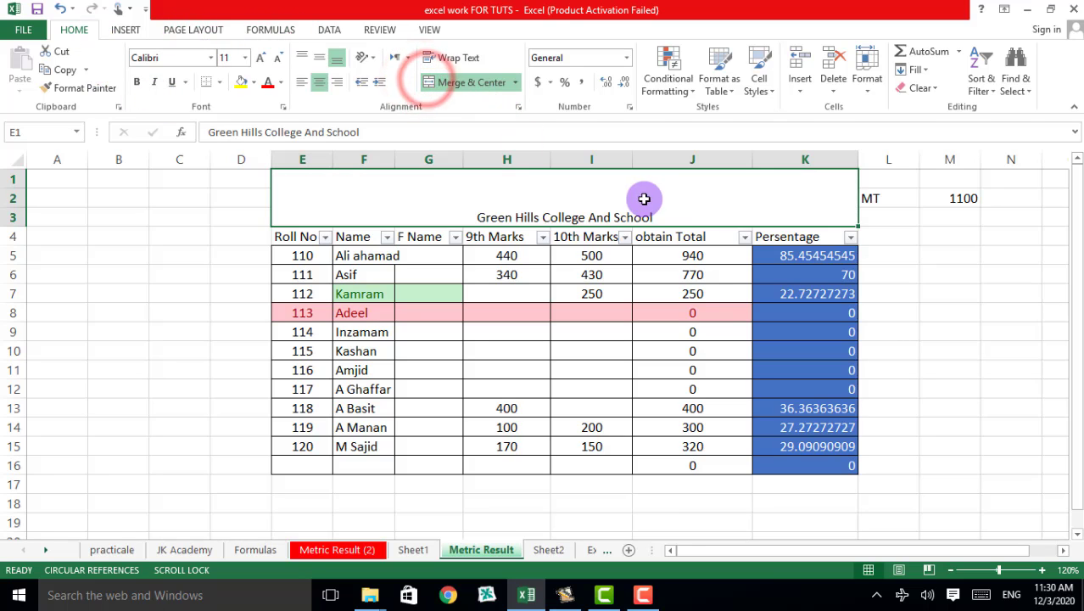
{"action": "left_click", "coordinate": [318, 56]}
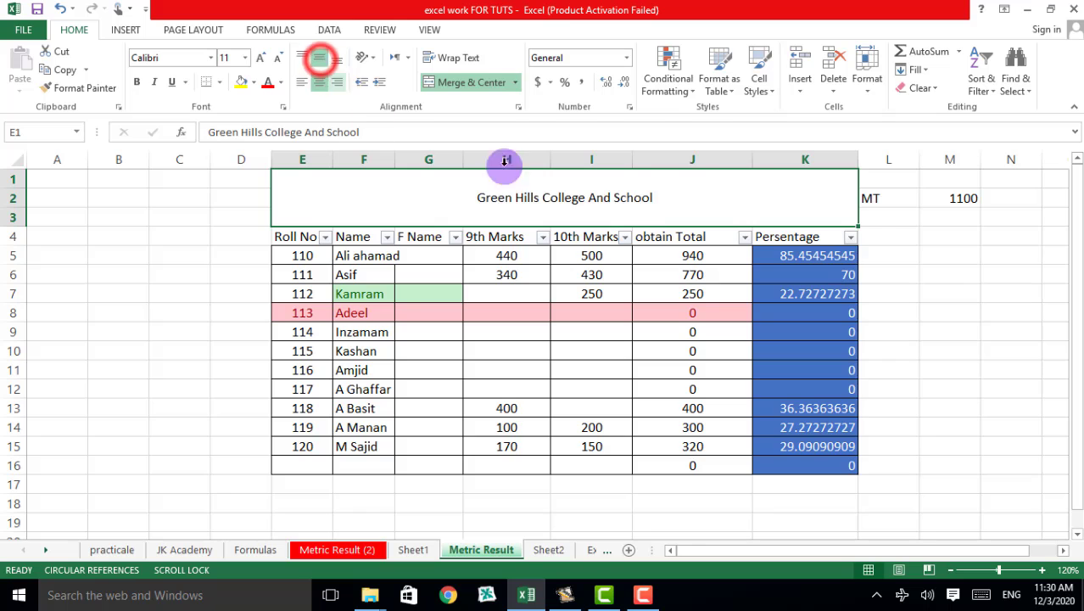
- Make the Green Hills College And School title text bold and enlarge it to 22 pt
{"action": "double_click", "coordinate": [660, 195]}
{"action": "left_click_drag", "start_coordinate": [660, 195], "coordinate": [460, 204]}
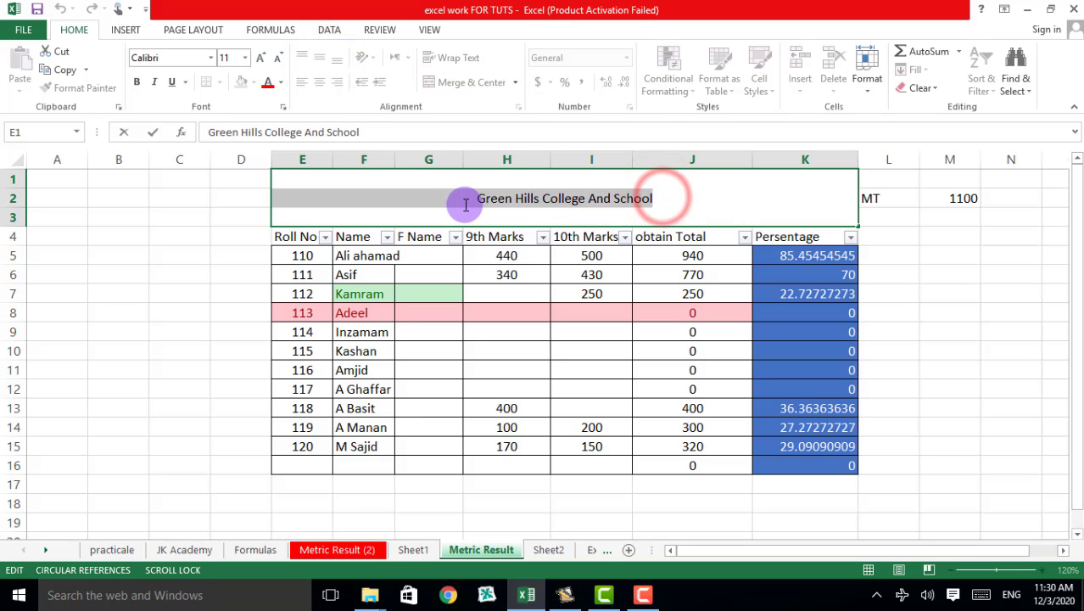
{"action": "left_click", "coordinate": [136, 82]}
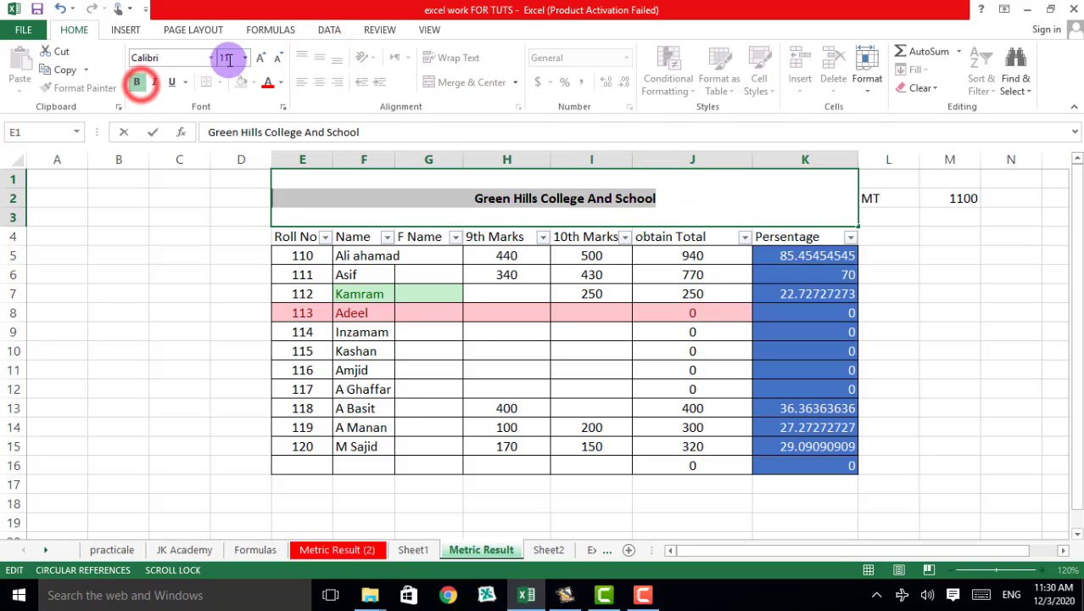
{"action": "left_click", "coordinate": [261, 58]}
{"action": "left_click", "coordinate": [261, 58]}
{"action": "left_click", "coordinate": [261, 58]}
{"action": "left_click", "coordinate": [261, 58]}
{"action": "left_click", "coordinate": [261, 57]}
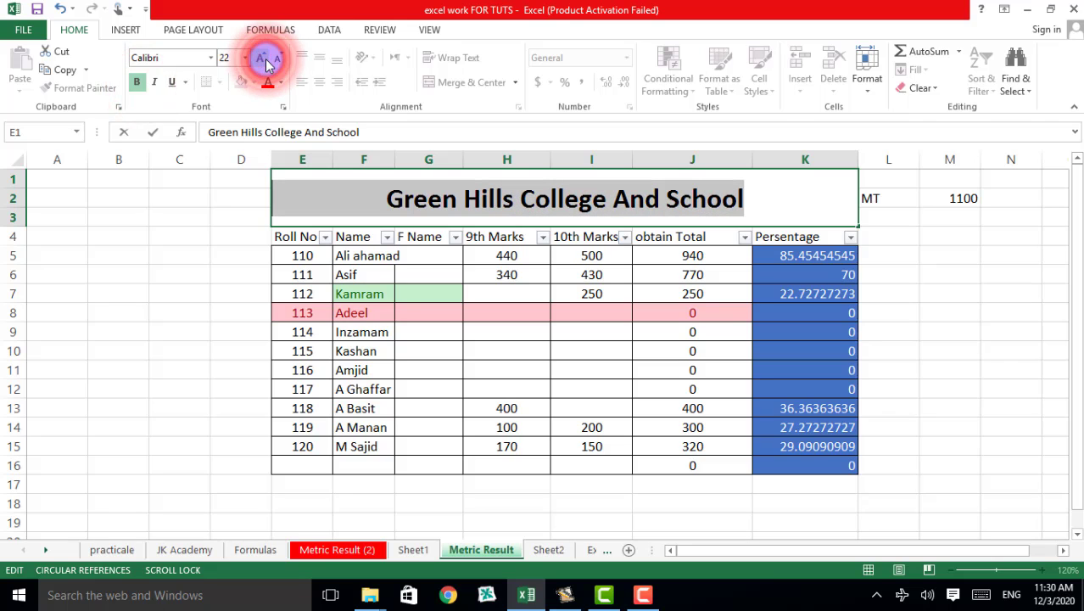
{"action": "left_click", "coordinate": [930, 252]}
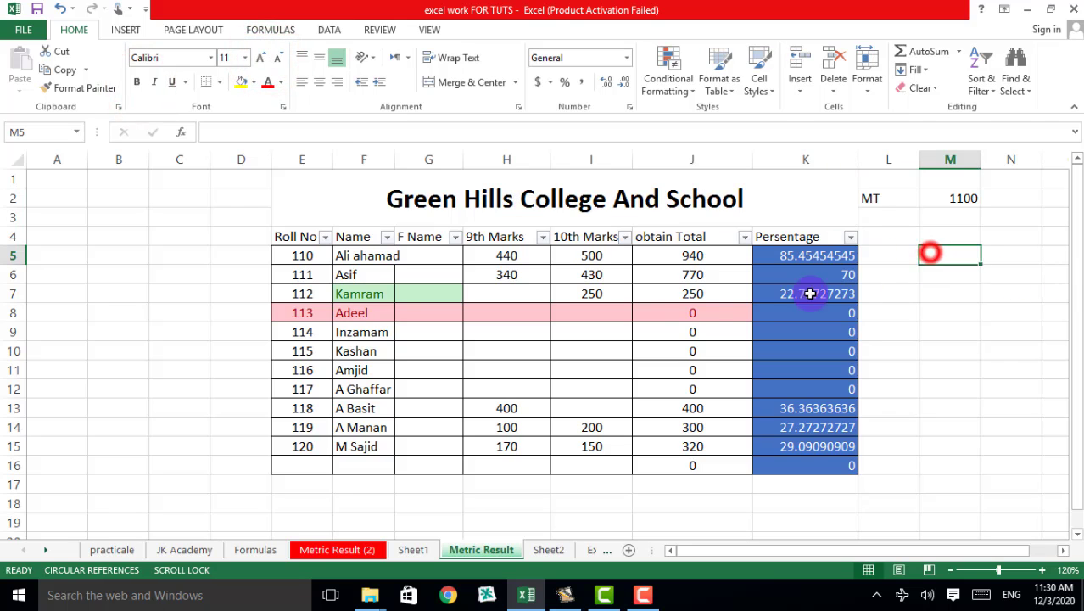
{"action": "left_click", "coordinate": [363, 209]}
{"action": "left_click", "coordinate": [935, 274]}
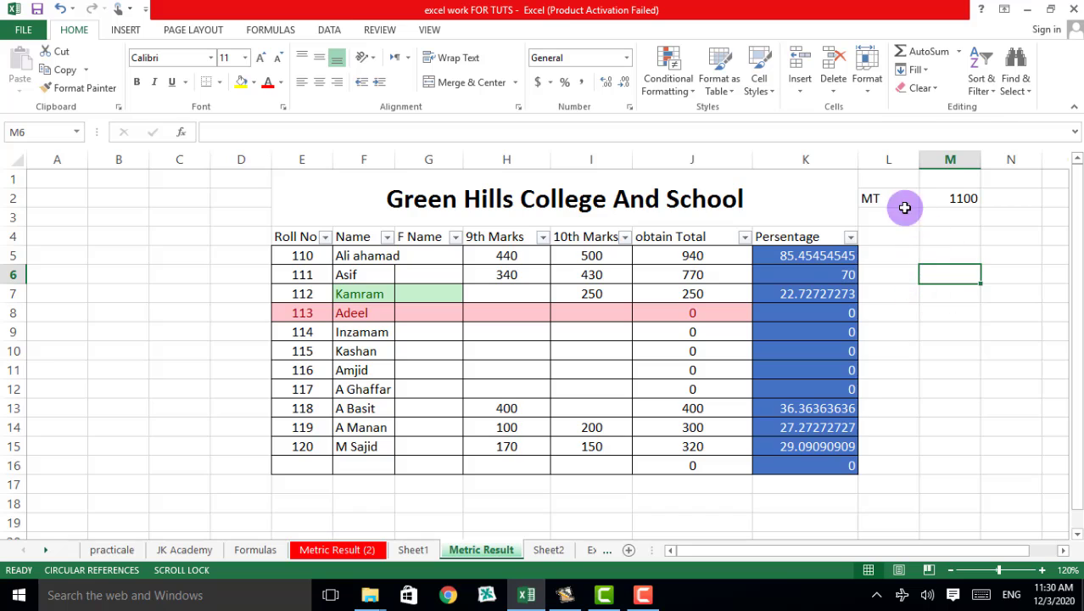
- Search the Metric Result sheet with Find All for the name of the student in row 11
{"action": "left_click", "coordinate": [950, 350]}
{"action": "left_click", "coordinate": [1032, 91]}
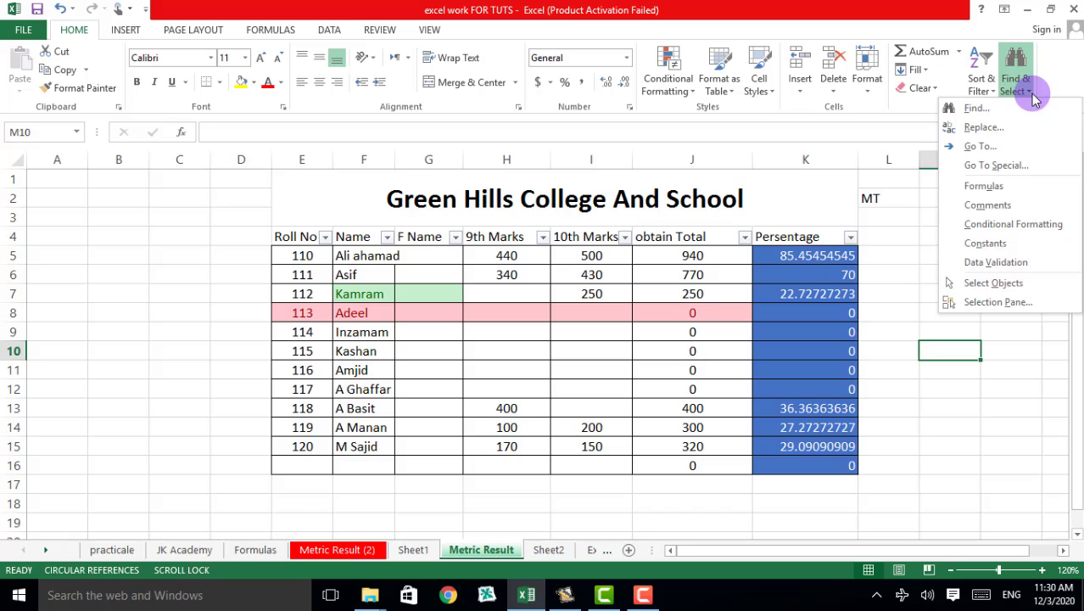
{"action": "left_click", "coordinate": [972, 108]}
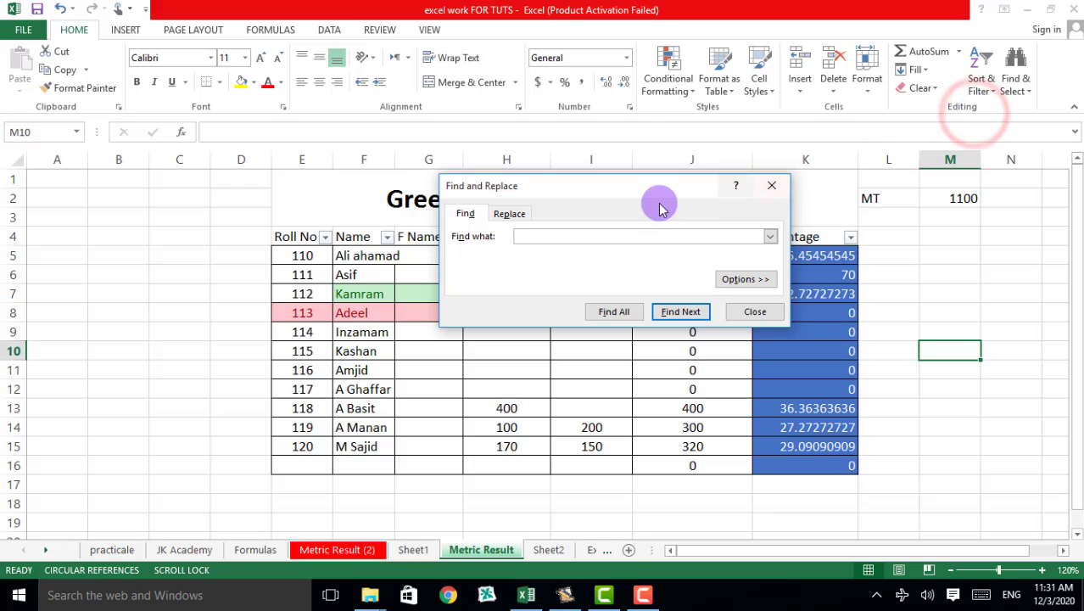
{"action": "left_click_drag", "start_coordinate": [656, 184], "coordinate": [942, 160]}
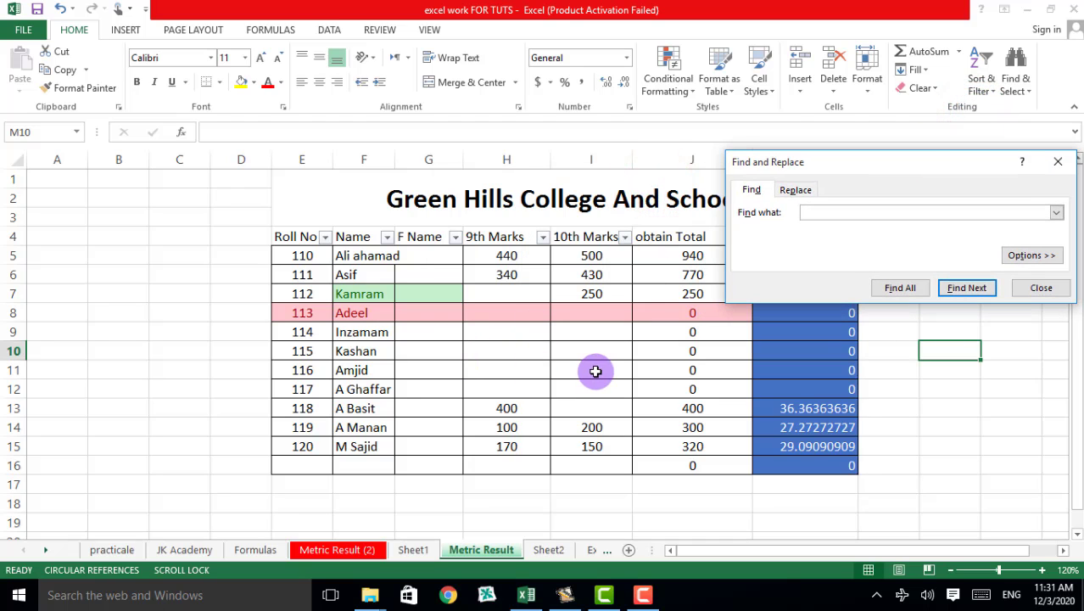
{"action": "left_click", "coordinate": [840, 211]}
{"action": "left_click_drag", "start_coordinate": [849, 161], "coordinate": [743, 163]}
{"action": "type", "text": "a"}
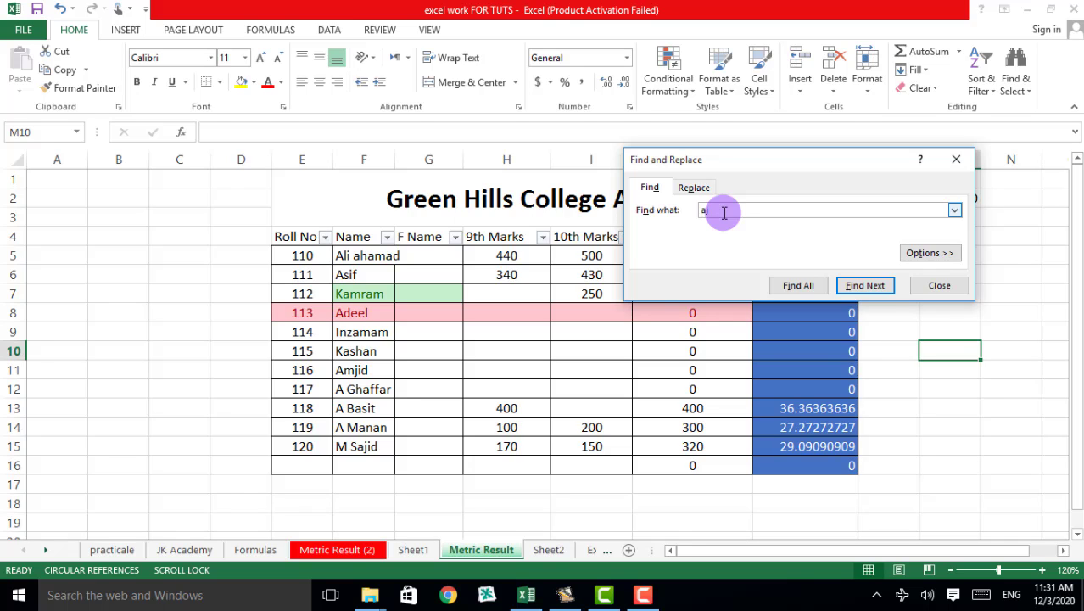
{"action": "type", "text": "m"}
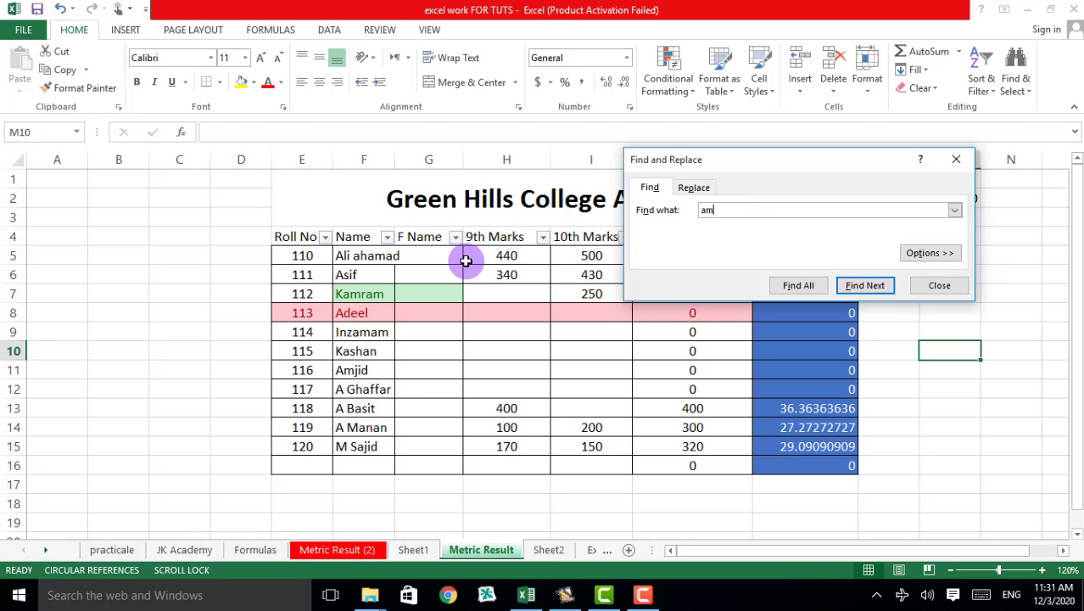
{"action": "type", "text": "jid"}
{"action": "left_click", "coordinate": [780, 286]}
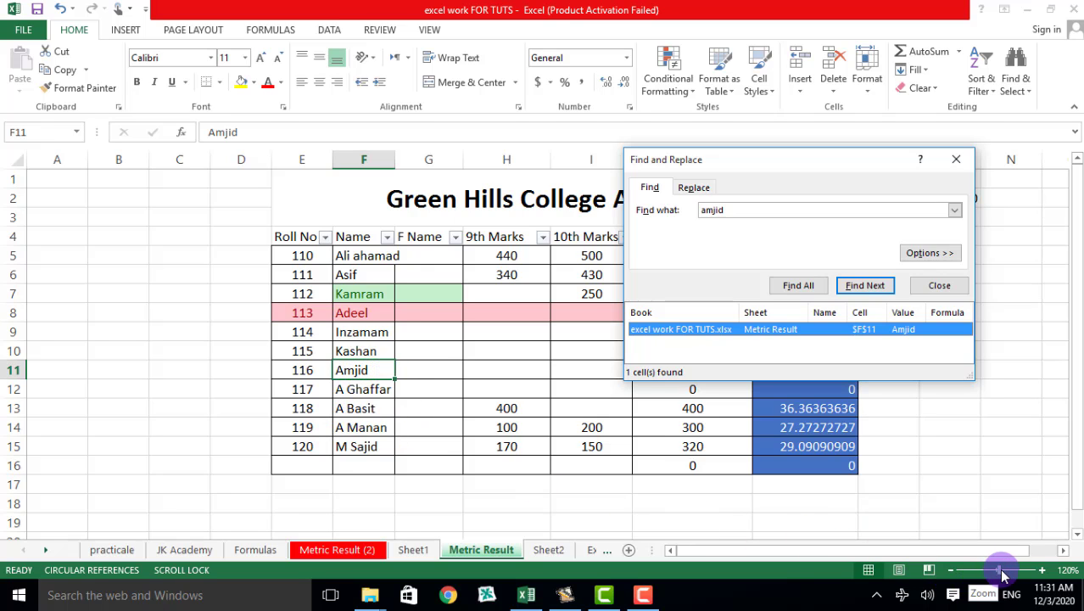
{"action": "left_click_drag", "start_coordinate": [1002, 573], "coordinate": [1010, 570]}
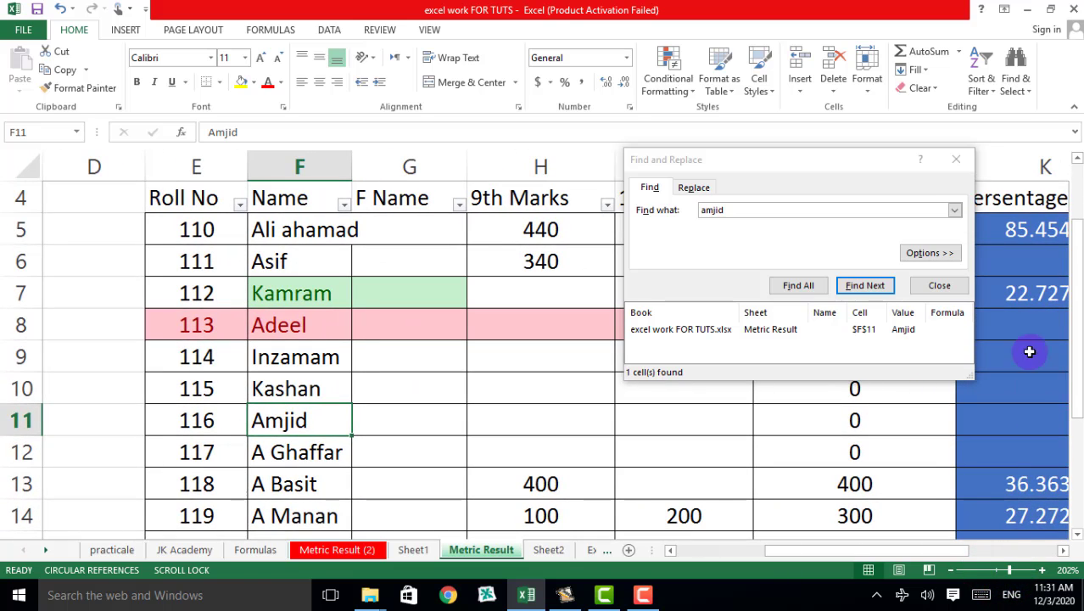
{"action": "left_click_drag", "start_coordinate": [1077, 258], "coordinate": [1077, 305]}
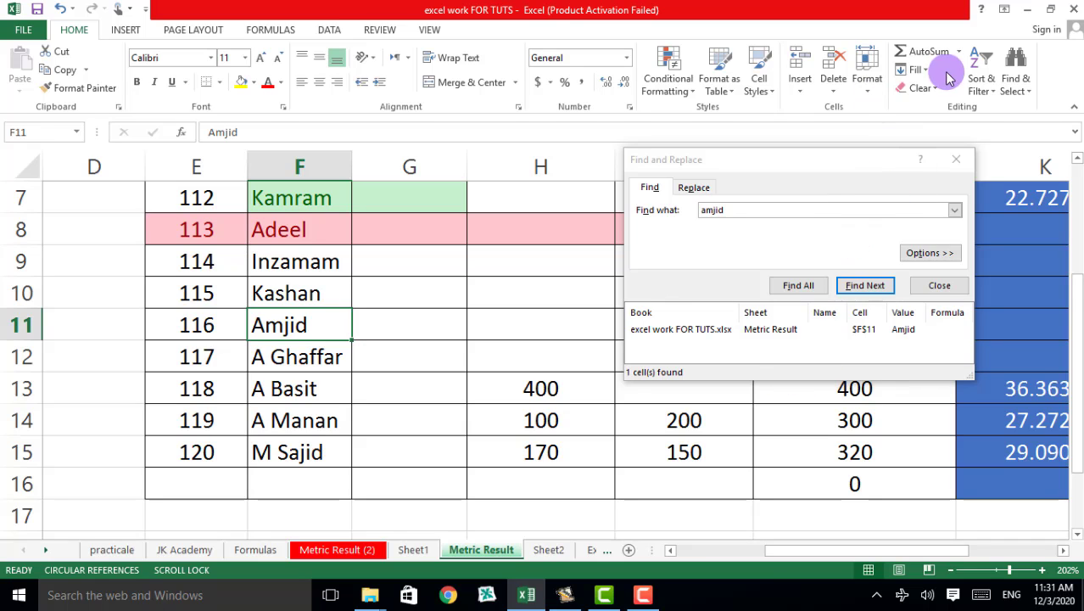
- Replace the row 11 student's first name with the full name using Replace, and autofit the Name column's width
{"action": "left_click", "coordinate": [1012, 79]}
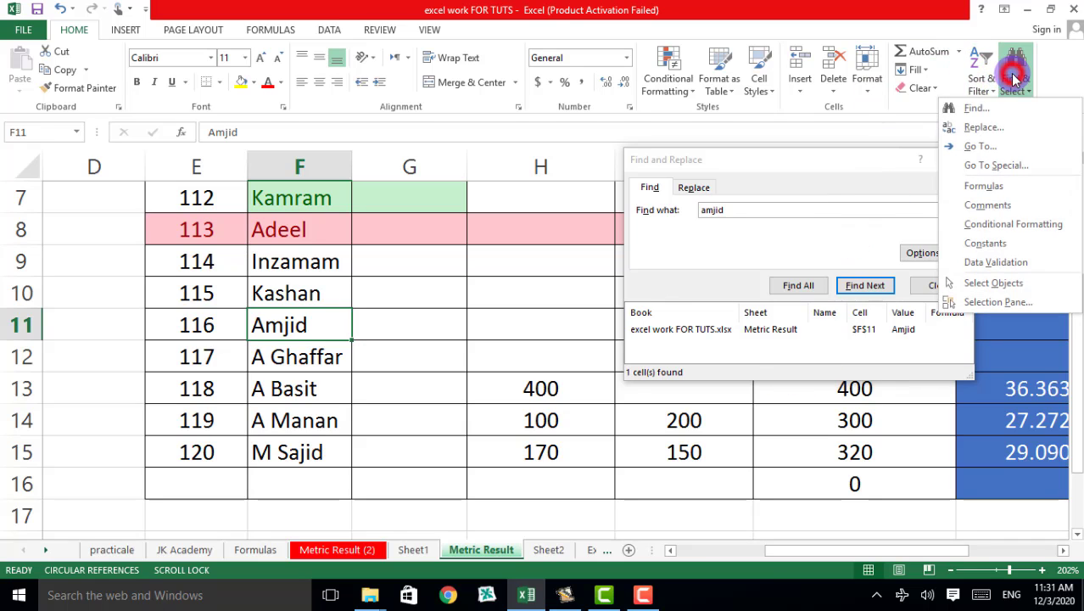
{"action": "left_click", "coordinate": [974, 130]}
{"action": "left_click", "coordinate": [717, 228]}
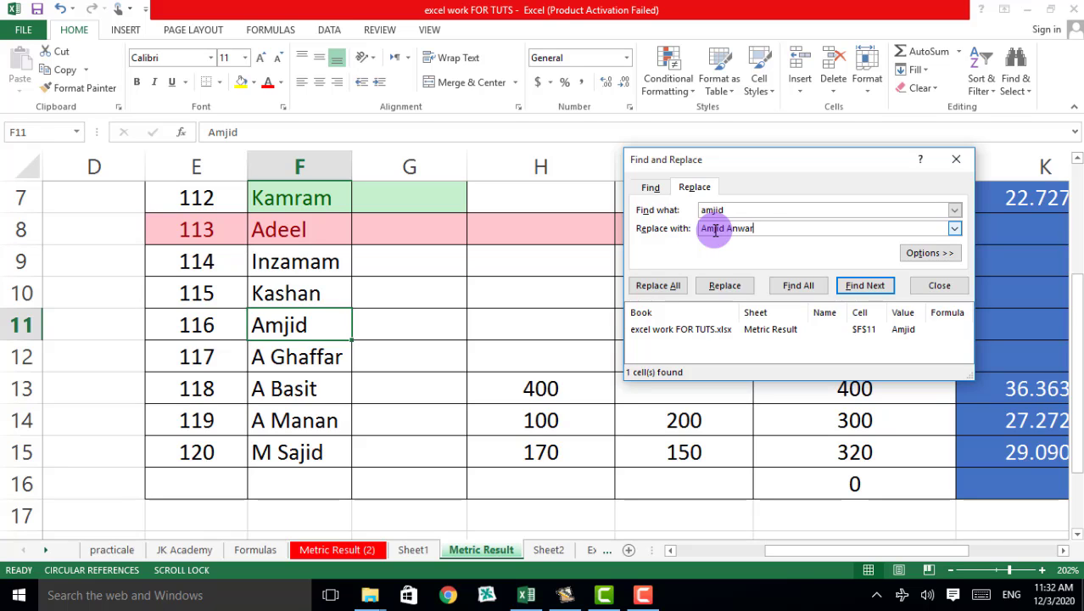
{"action": "left_click", "coordinate": [798, 287]}
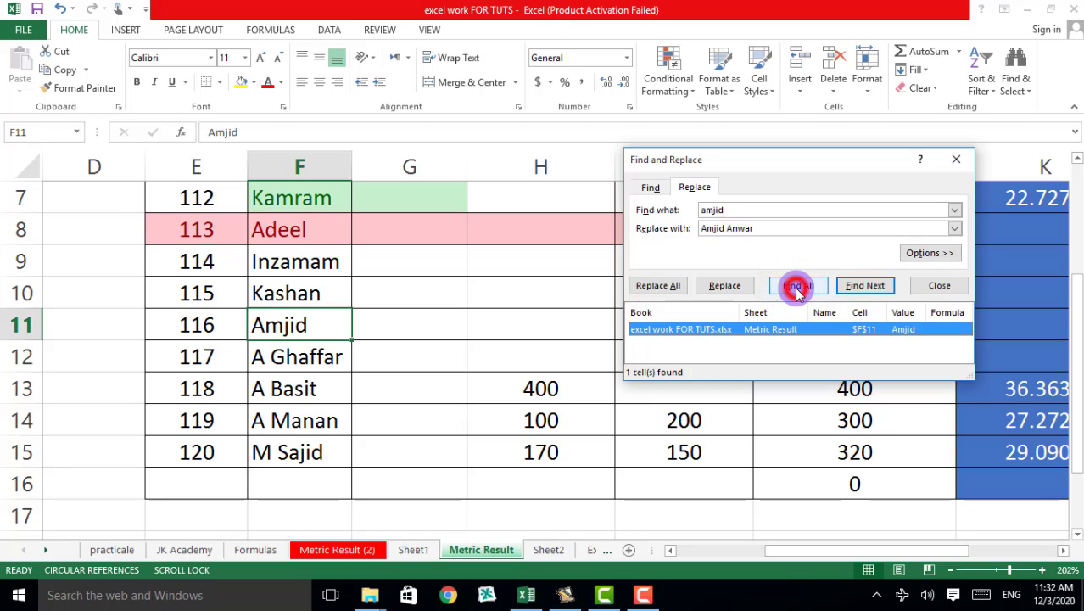
{"action": "left_click", "coordinate": [798, 288]}
{"action": "left_click_drag", "start_coordinate": [833, 164], "coordinate": [765, 85]}
{"action": "left_click", "coordinate": [789, 207]}
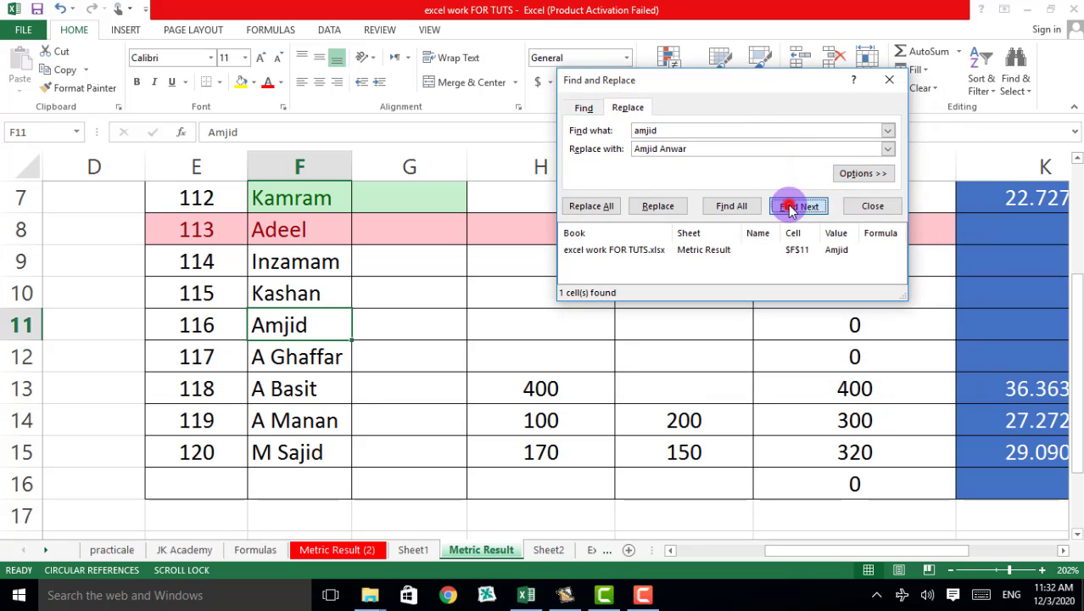
{"action": "left_click", "coordinate": [791, 209]}
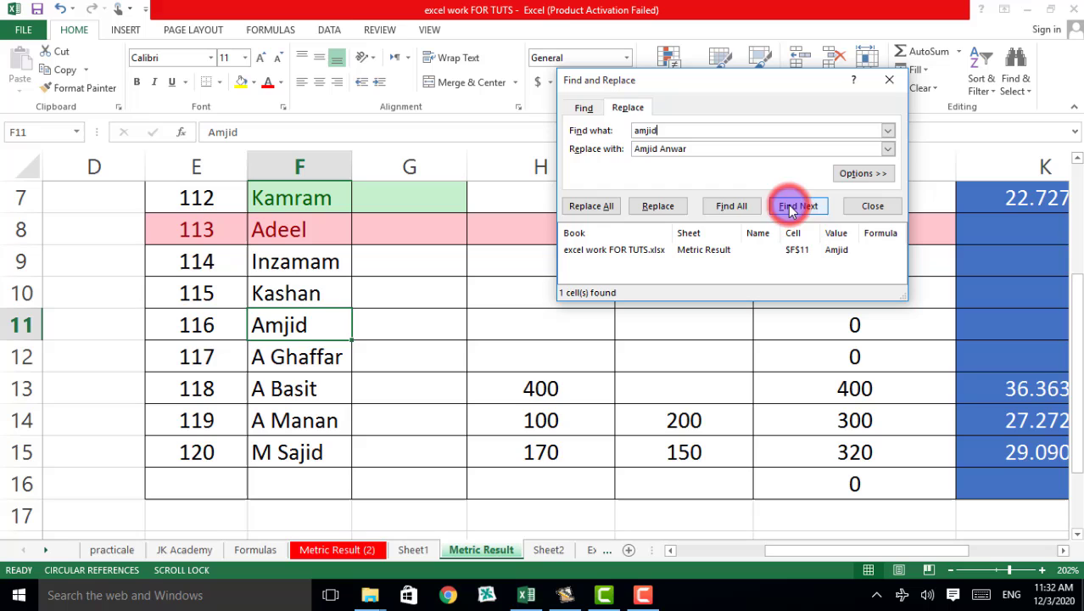
{"action": "left_click", "coordinate": [669, 209]}
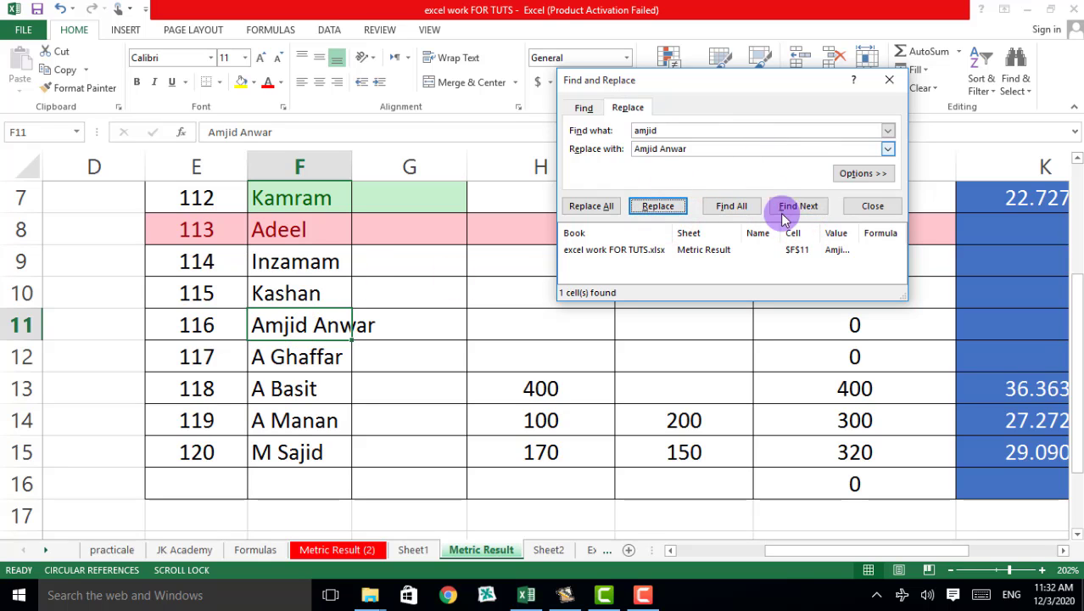
{"action": "left_click", "coordinate": [893, 83]}
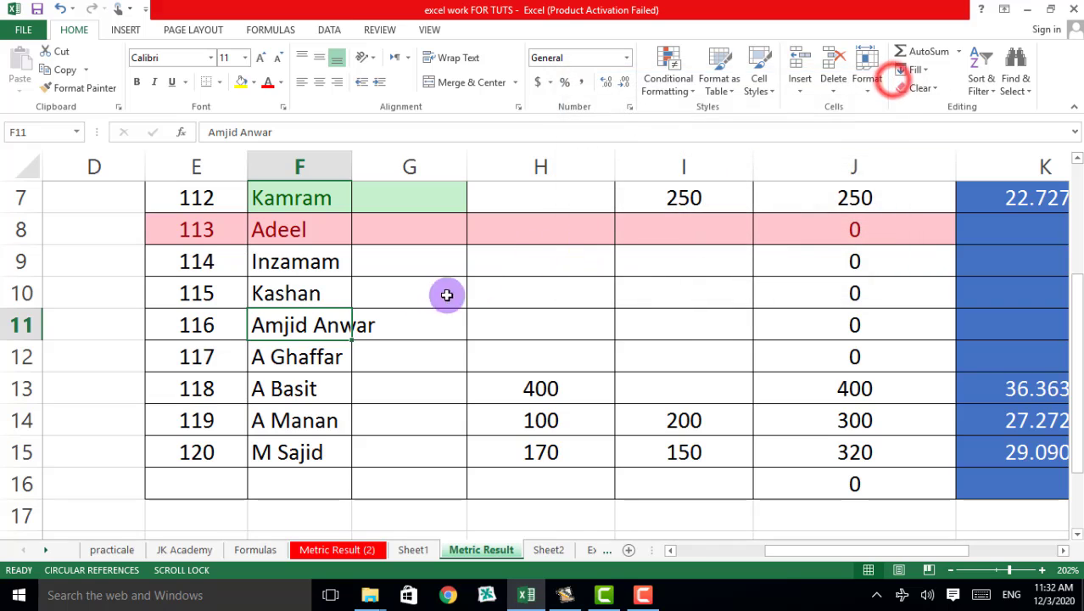
{"action": "double_click", "coordinate": [353, 167]}
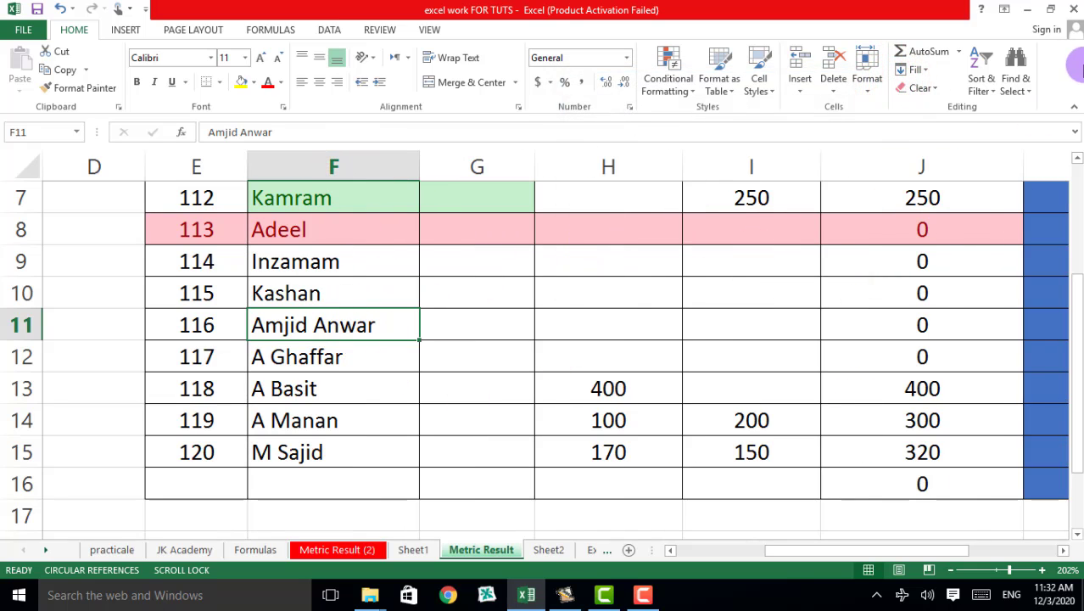
- Select all cells containing formulas on the Metric Result sheet with Find & Select
{"action": "left_click", "coordinate": [1025, 61]}
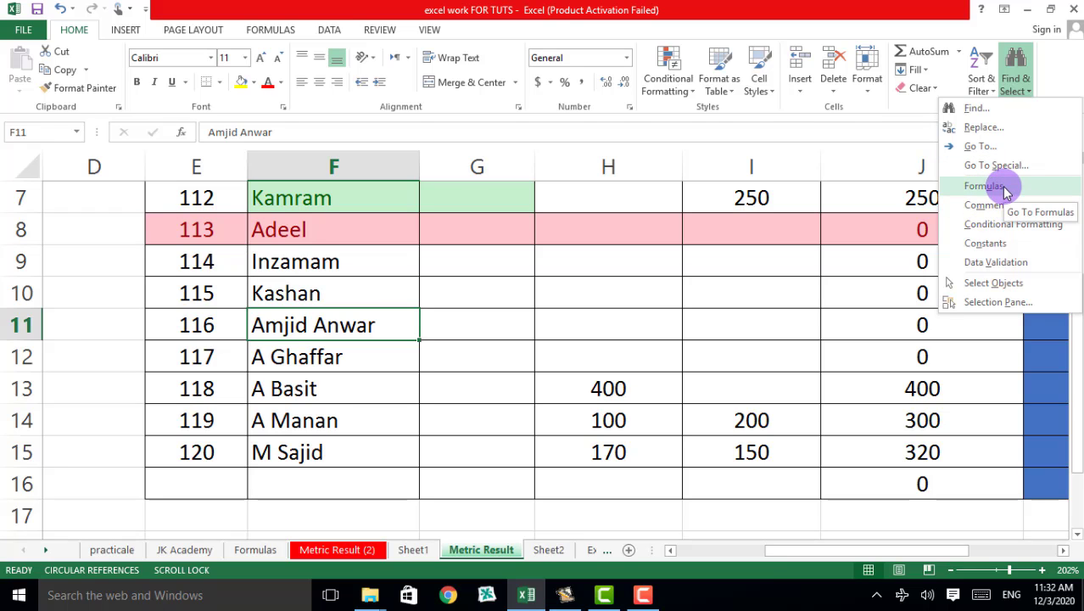
{"action": "left_click", "coordinate": [1002, 570]}
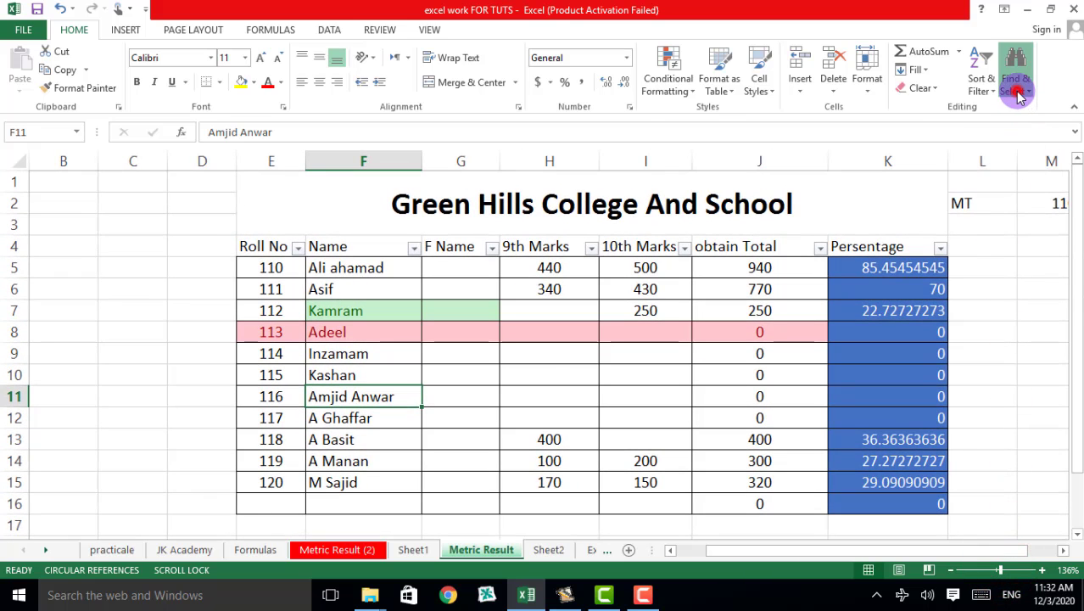
{"action": "left_click", "coordinate": [1015, 88]}
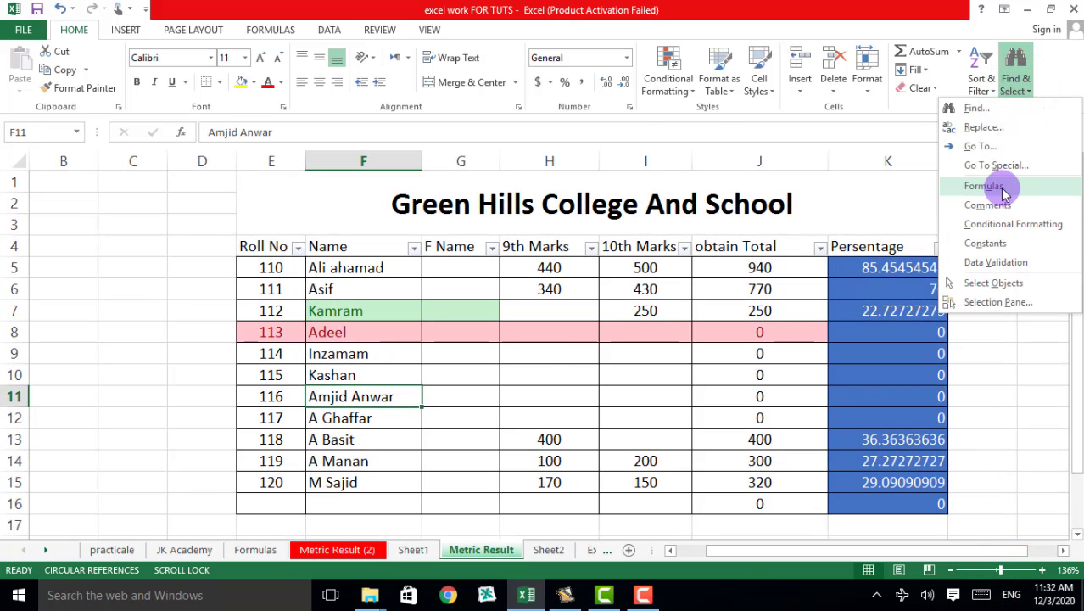
{"action": "left_click", "coordinate": [984, 186]}
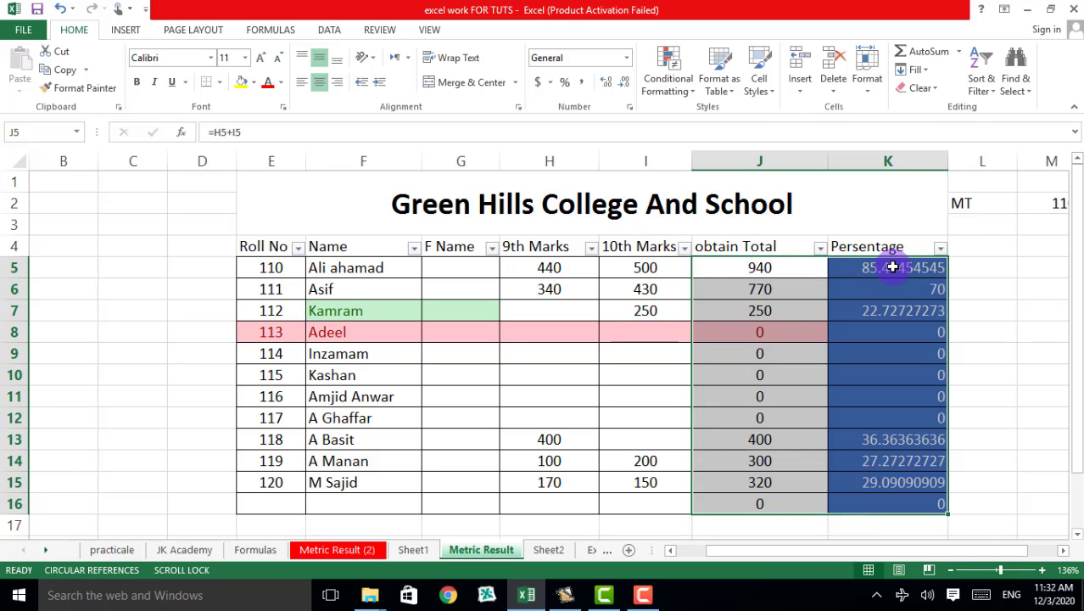
- Try to select all cells with comments on the Metric Result sheet
{"action": "left_click", "coordinate": [1025, 91]}
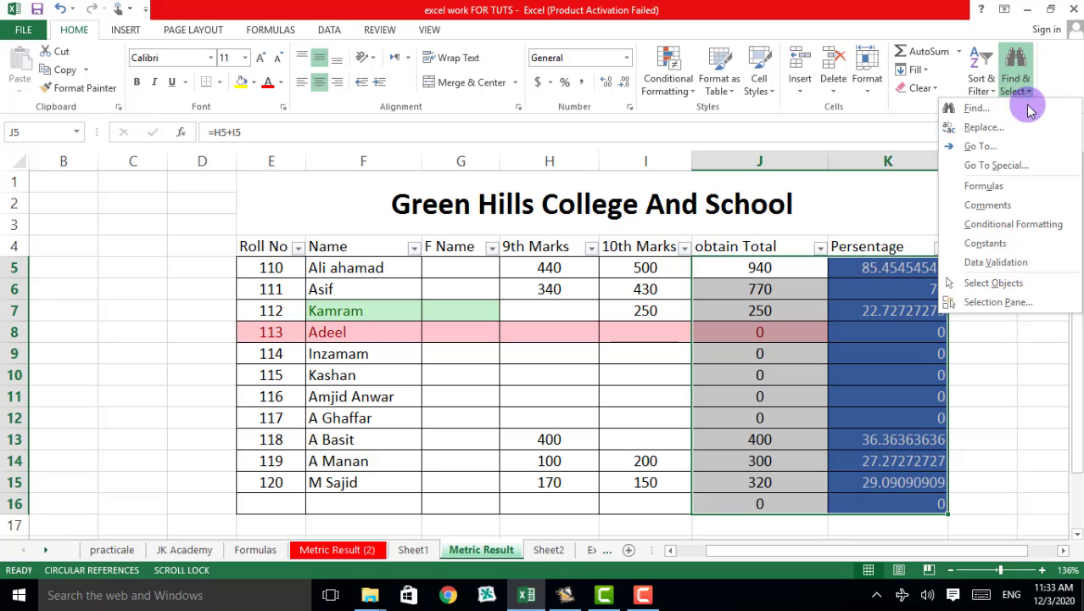
{"action": "left_click", "coordinate": [988, 206]}
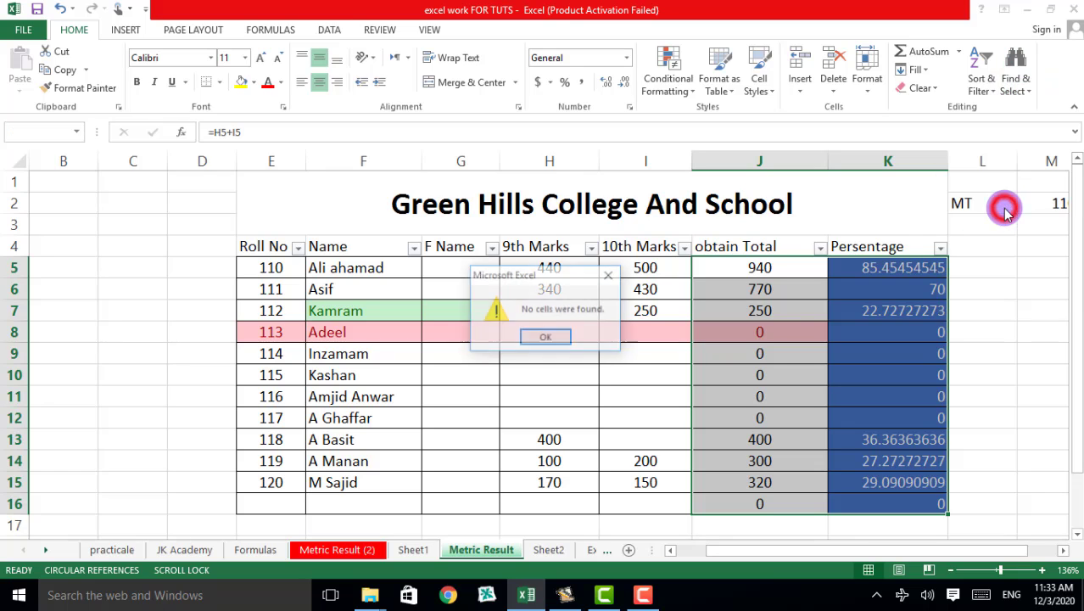
{"action": "left_click", "coordinate": [611, 278]}
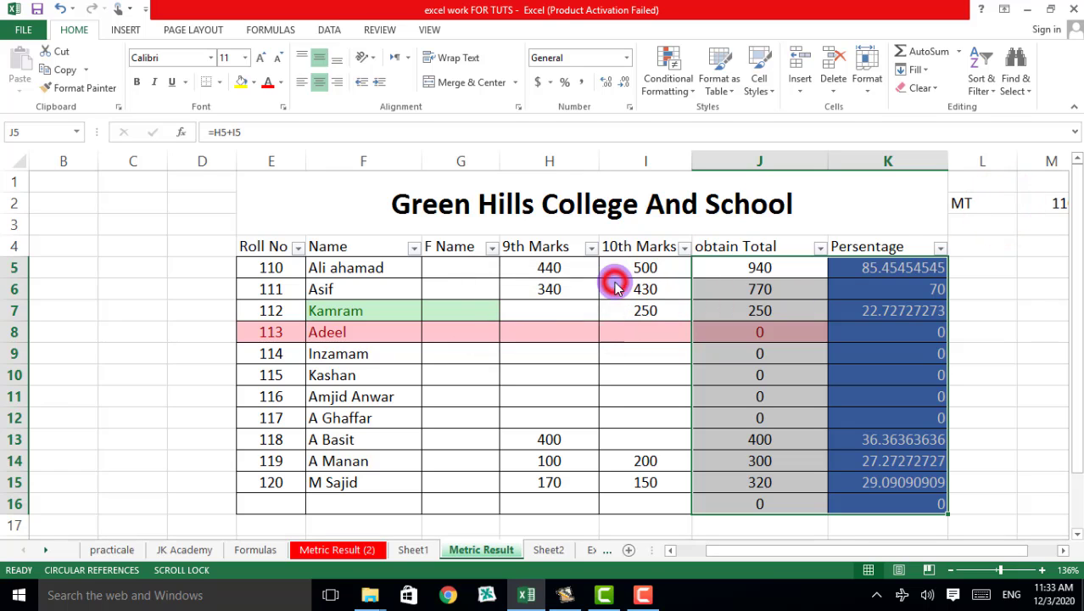
- Try to select the cells with conditional formatting within the selected obtain Total and Persentage cells using Find & Select
{"action": "left_click", "coordinate": [1014, 96]}
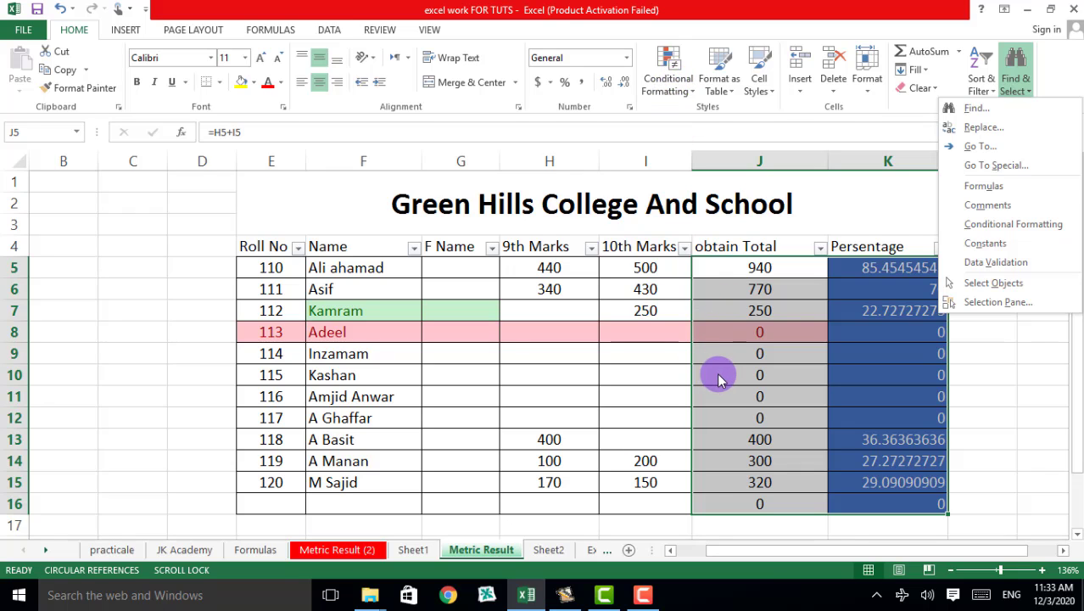
{"action": "left_click", "coordinate": [984, 223]}
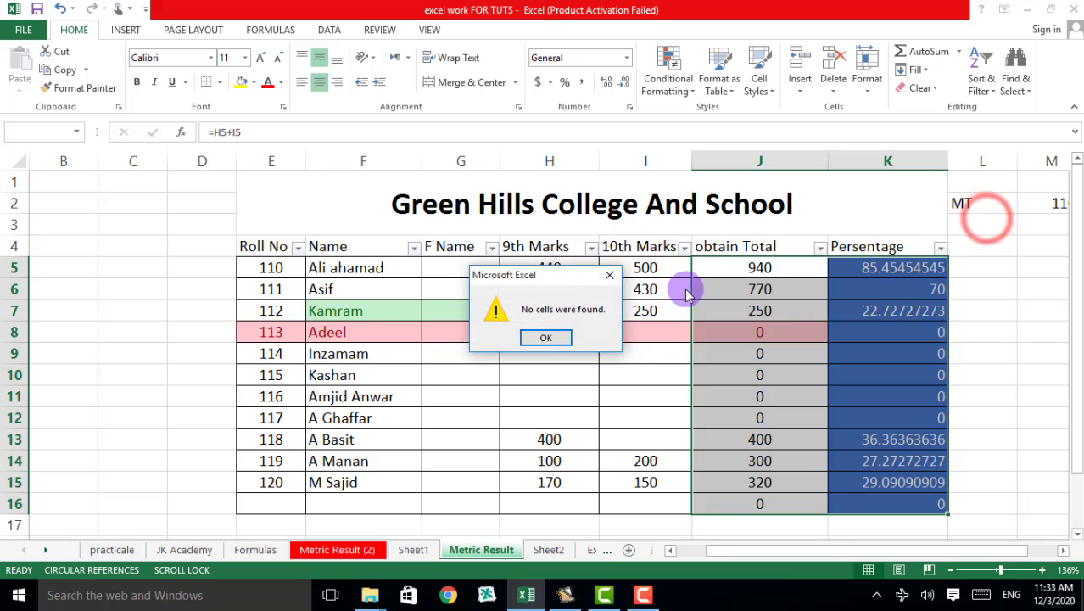
{"action": "left_click", "coordinate": [545, 339]}
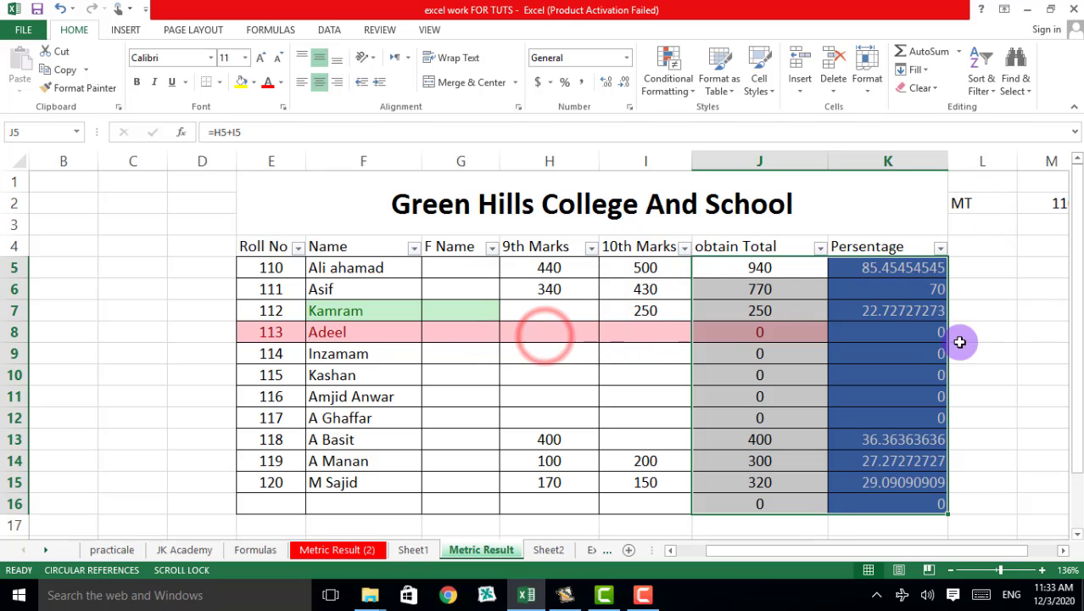
- Try to select the cells containing constants within the selected obtain Total and Persentage cells
{"action": "left_click", "coordinate": [1023, 92]}
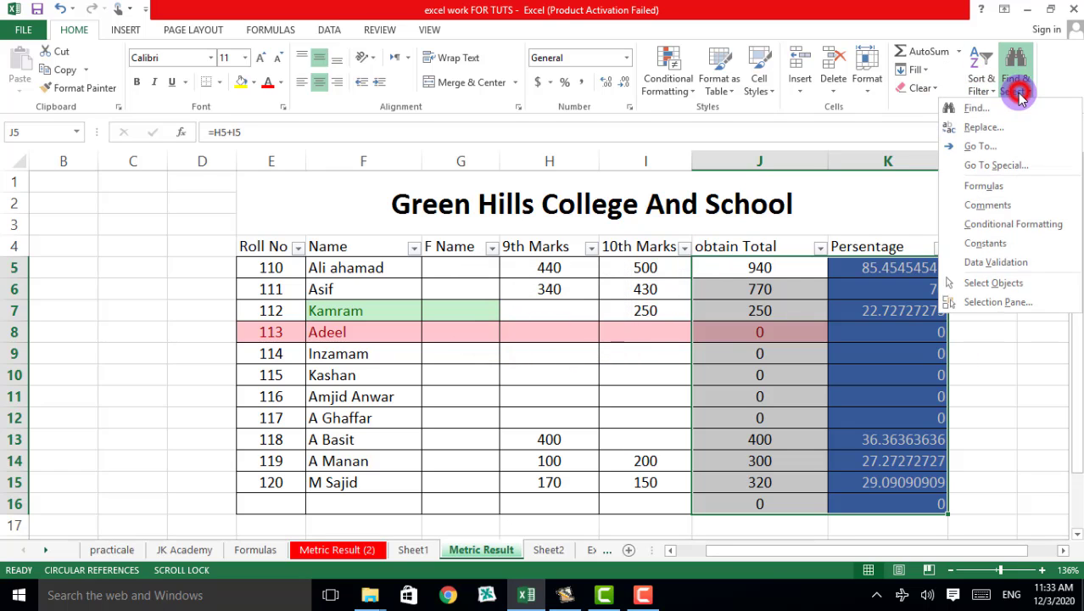
{"action": "left_click", "coordinate": [986, 243]}
{"action": "left_click", "coordinate": [553, 338]}
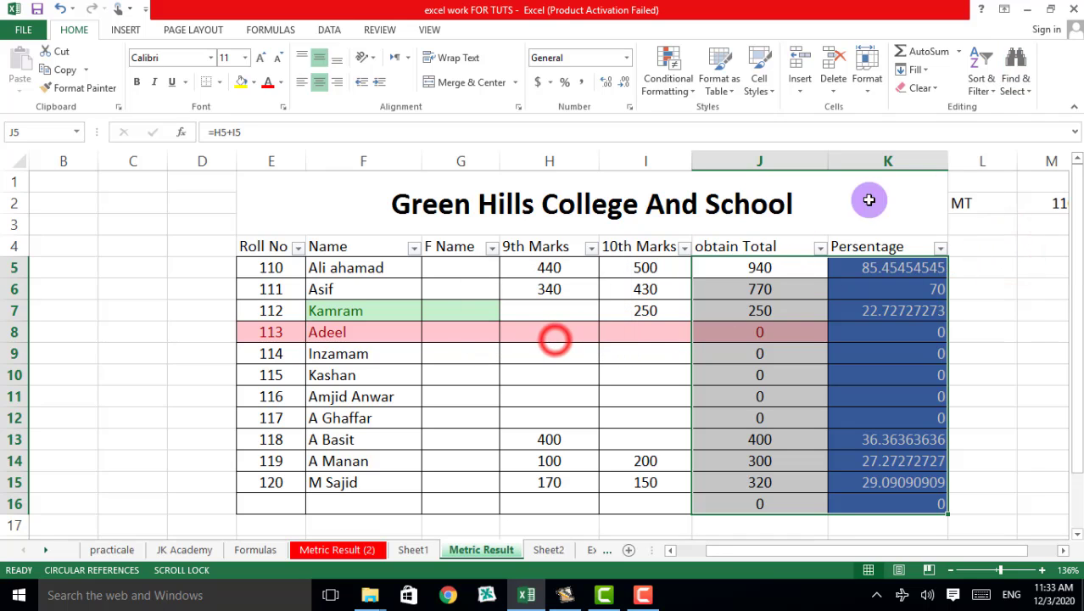
- Try to select the cells with data validation within the selected obtain Total and Persentage cells
{"action": "left_click", "coordinate": [1016, 80]}
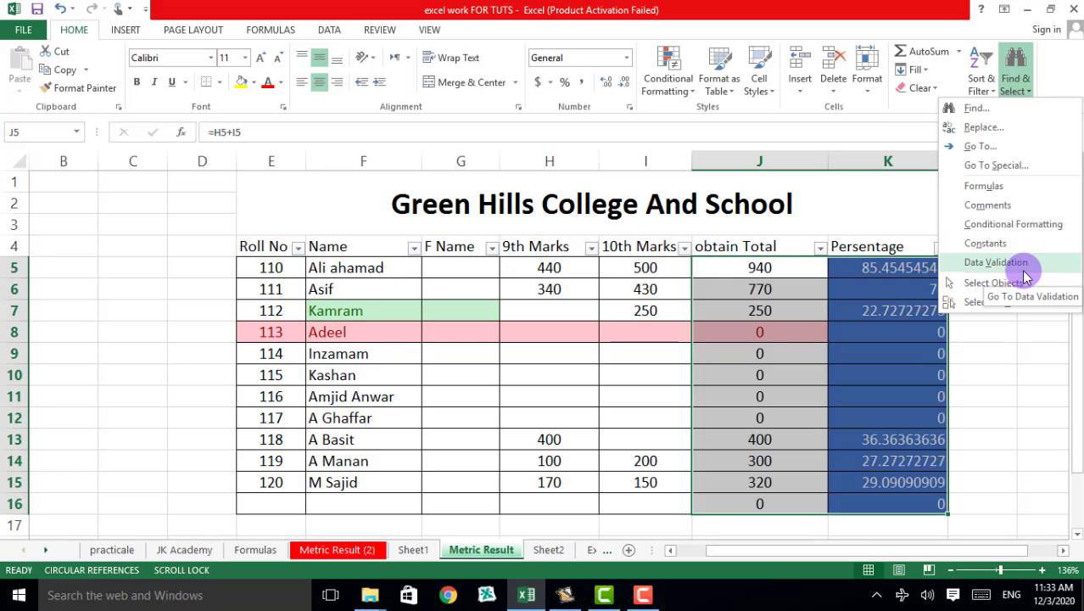
{"action": "left_click", "coordinate": [1024, 268]}
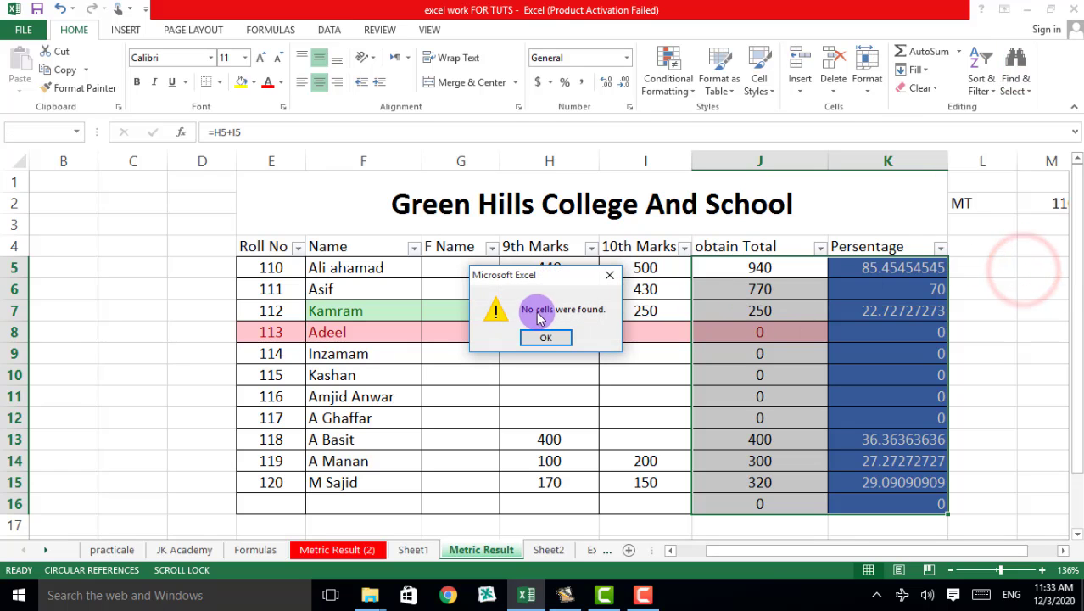
{"action": "left_click", "coordinate": [547, 333]}
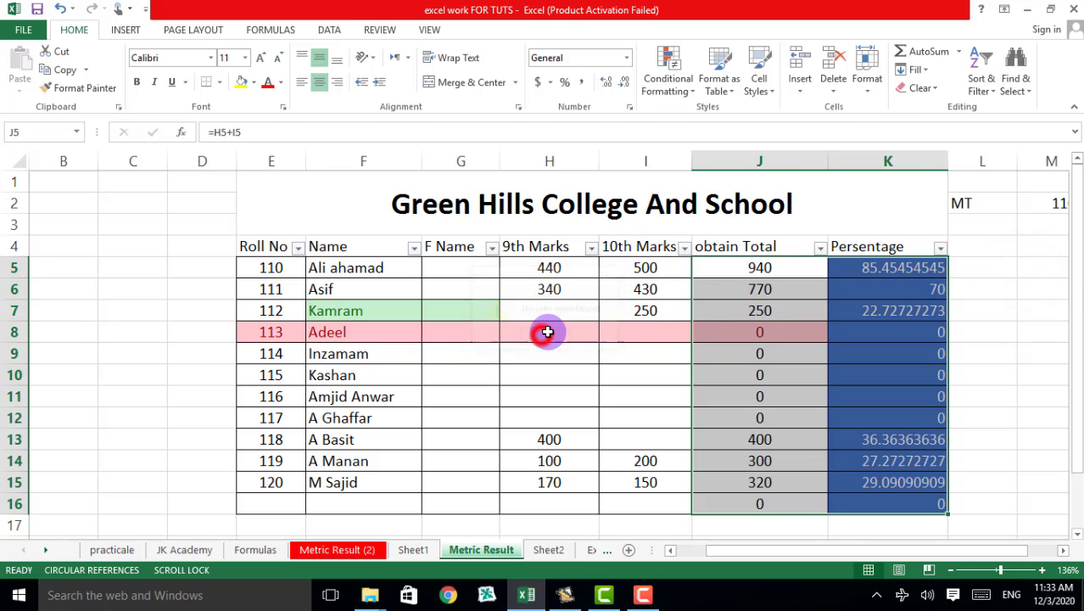
- Choose the Select Objects option of Find & Select, and show the Selection pane briefly before closing it
{"action": "left_click", "coordinate": [1027, 76]}
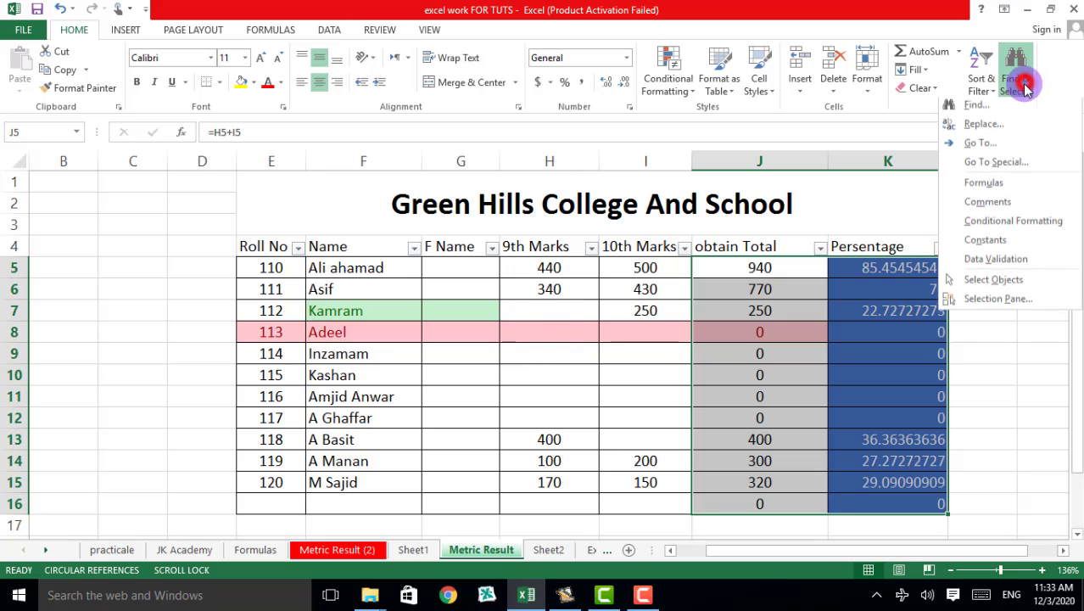
{"action": "left_click", "coordinate": [1046, 288]}
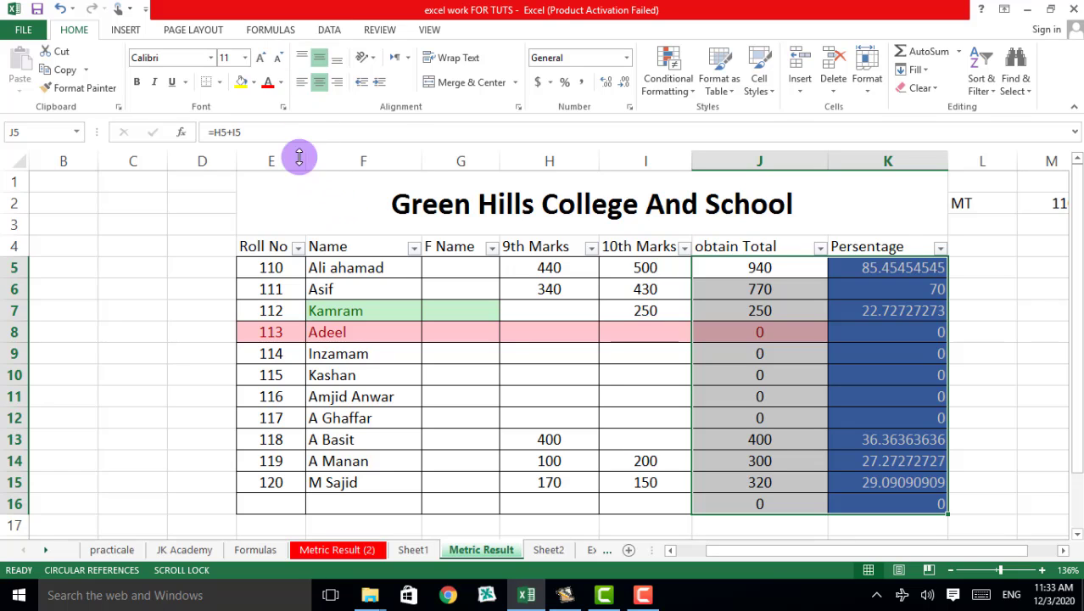
{"action": "left_click", "coordinate": [1028, 90]}
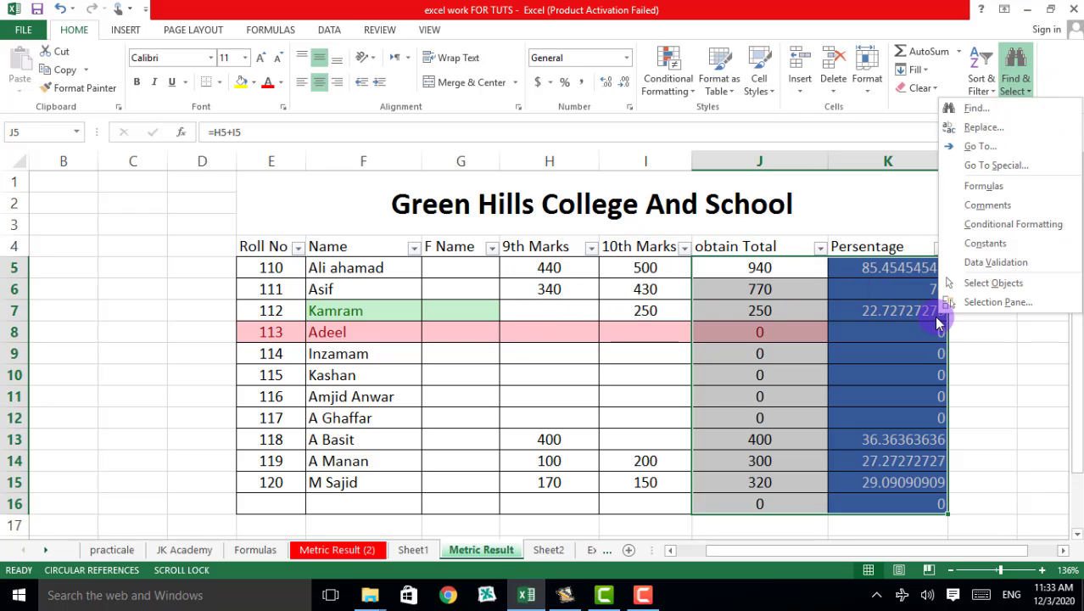
{"action": "left_click", "coordinate": [962, 306]}
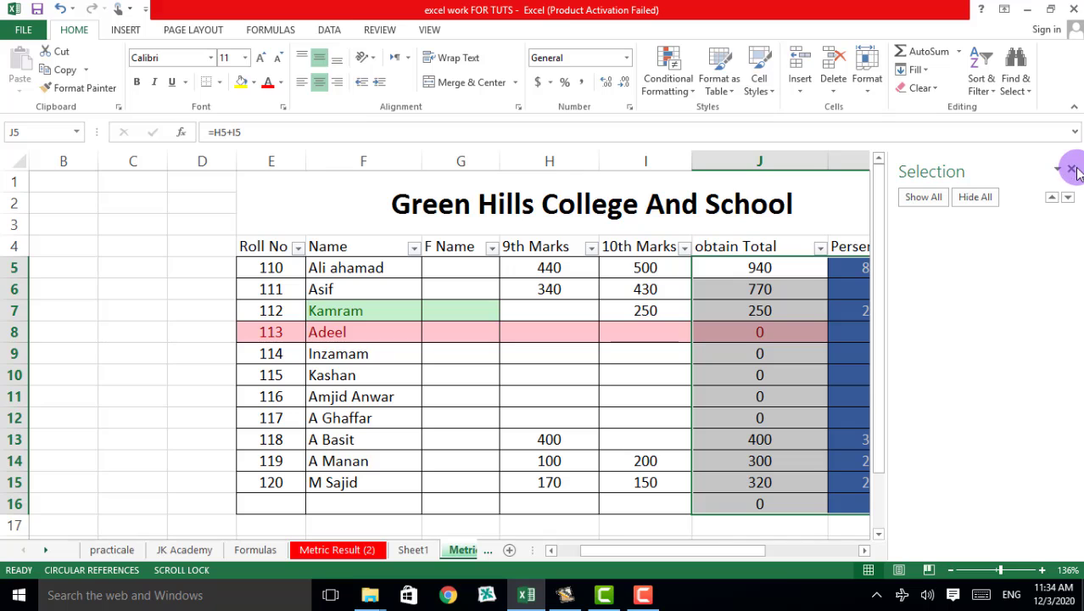
{"action": "left_click", "coordinate": [1071, 172]}
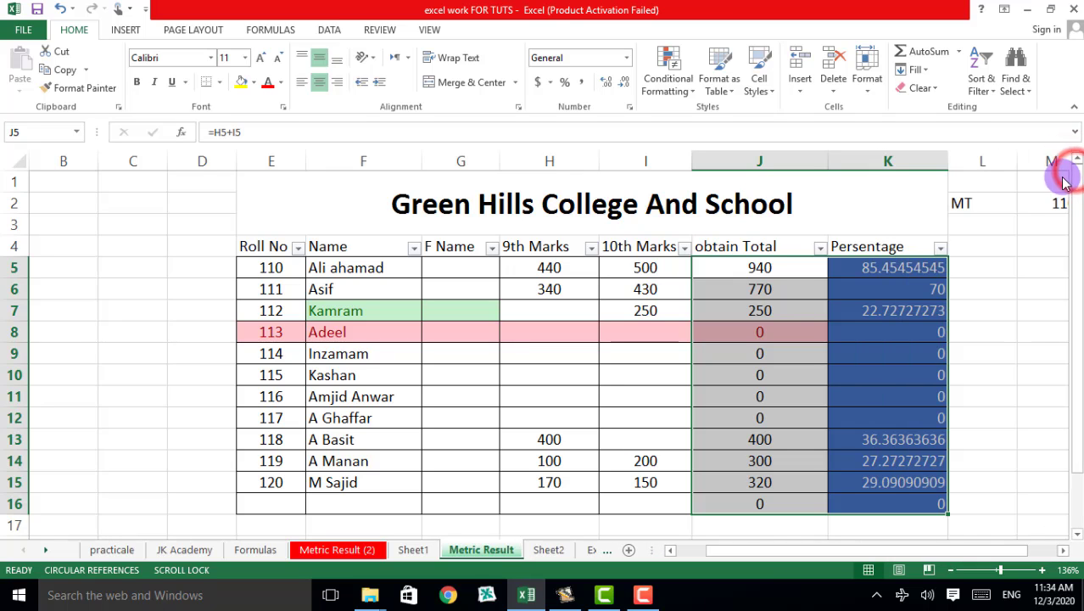